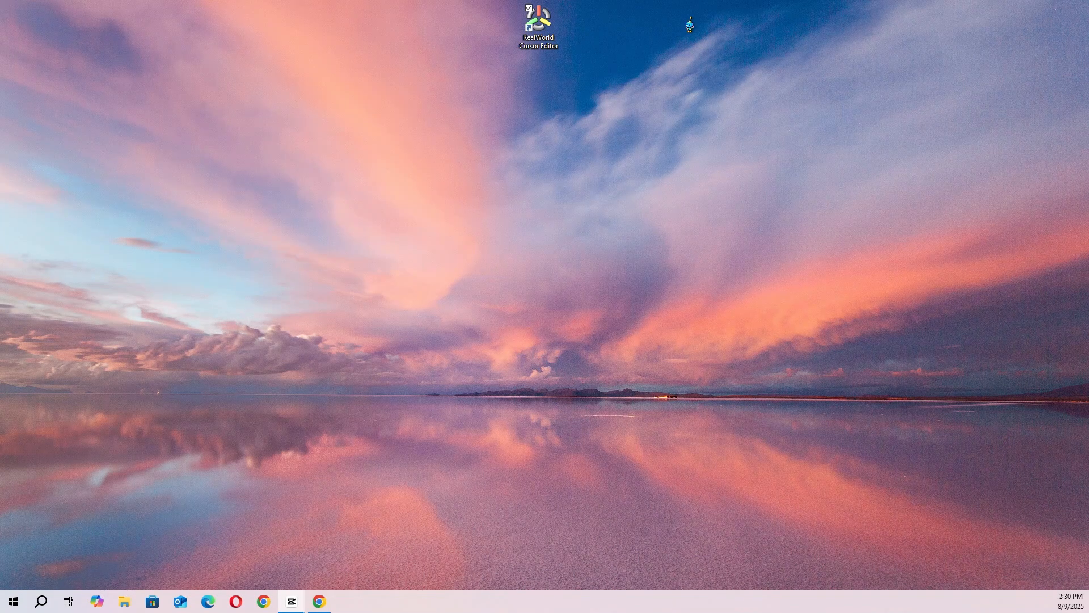
- Bring up the Chrome browser and search Google for "cursor"
{"action": "left_click_drag", "start_coordinate": [548, 14], "coordinate": [466, 30]}
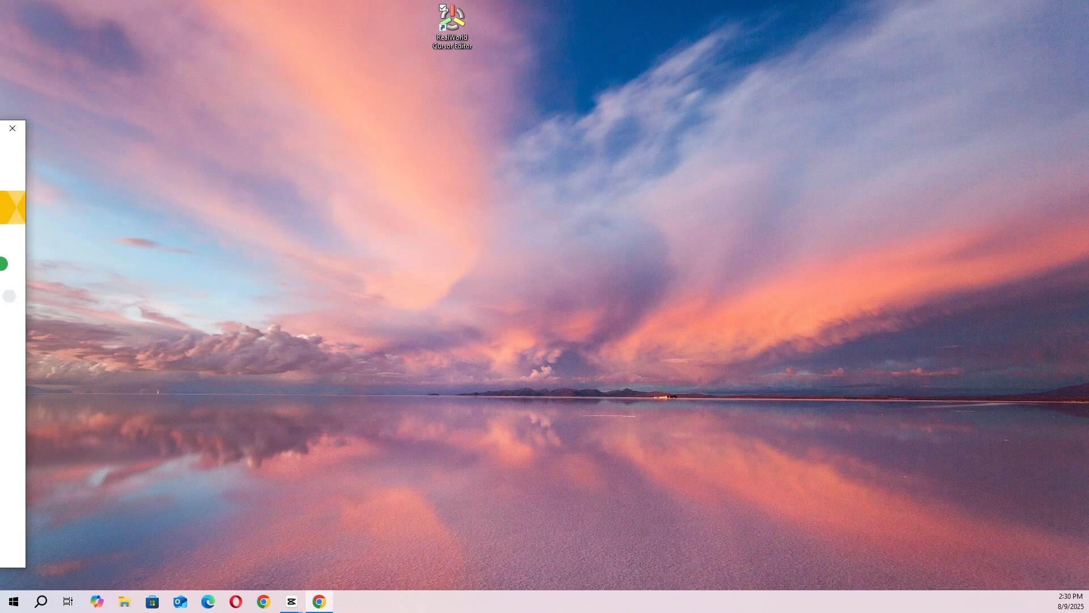
{"action": "left_click_drag", "start_coordinate": [0, 130], "coordinate": [569, 73]}
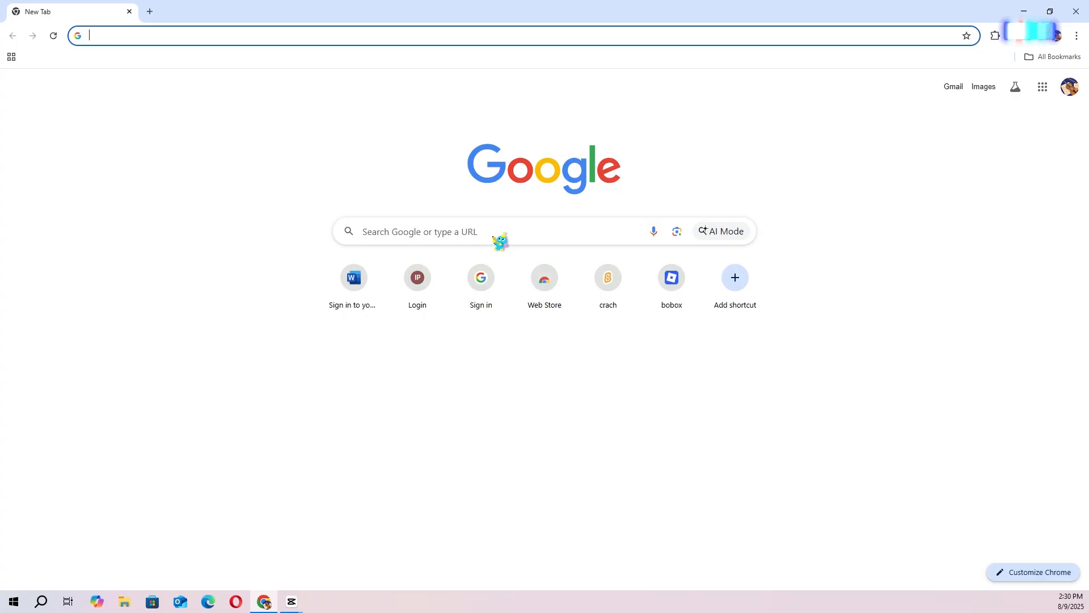
{"action": "left_click", "coordinate": [500, 241]}
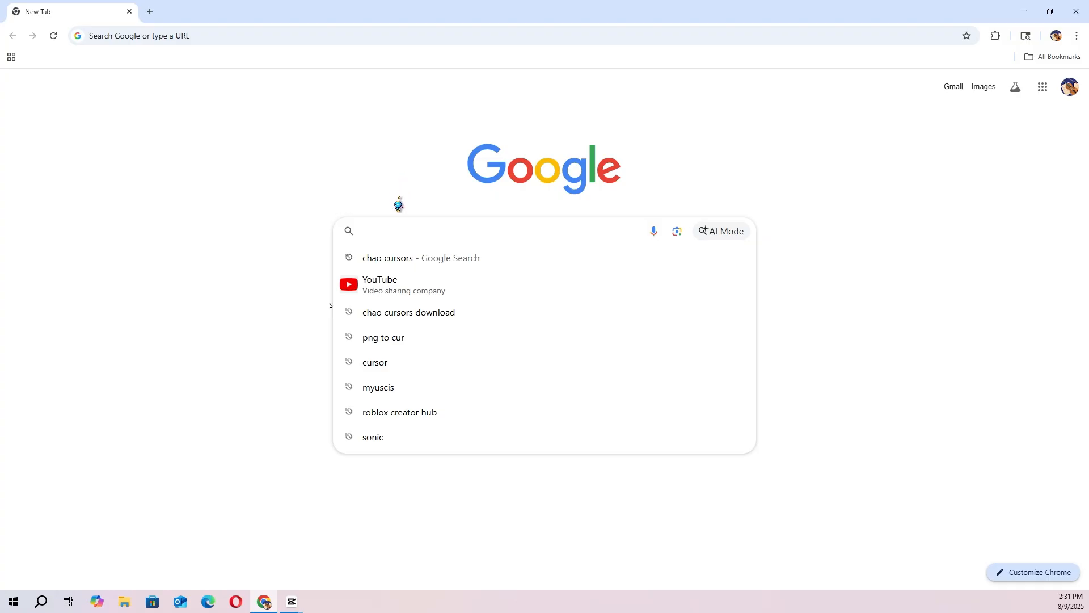
{"action": "left_click", "coordinate": [396, 358]}
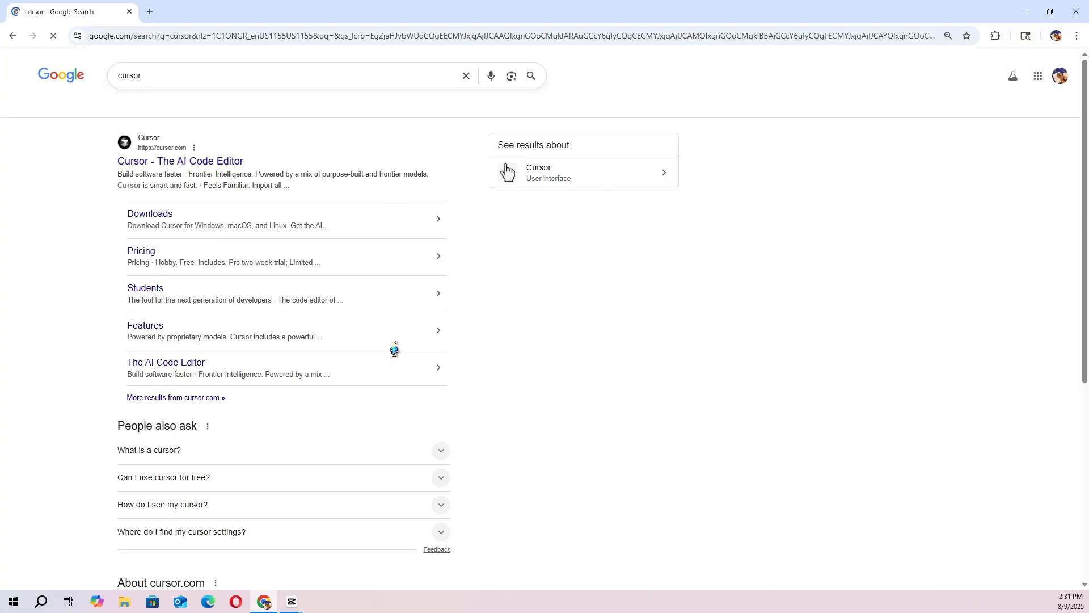
- Look through the search results, then refine the Google search to "custom cursor"
{"action": "scroll", "coordinate": [422, 404], "scroll_direction": "down", "scroll_amount": 8}
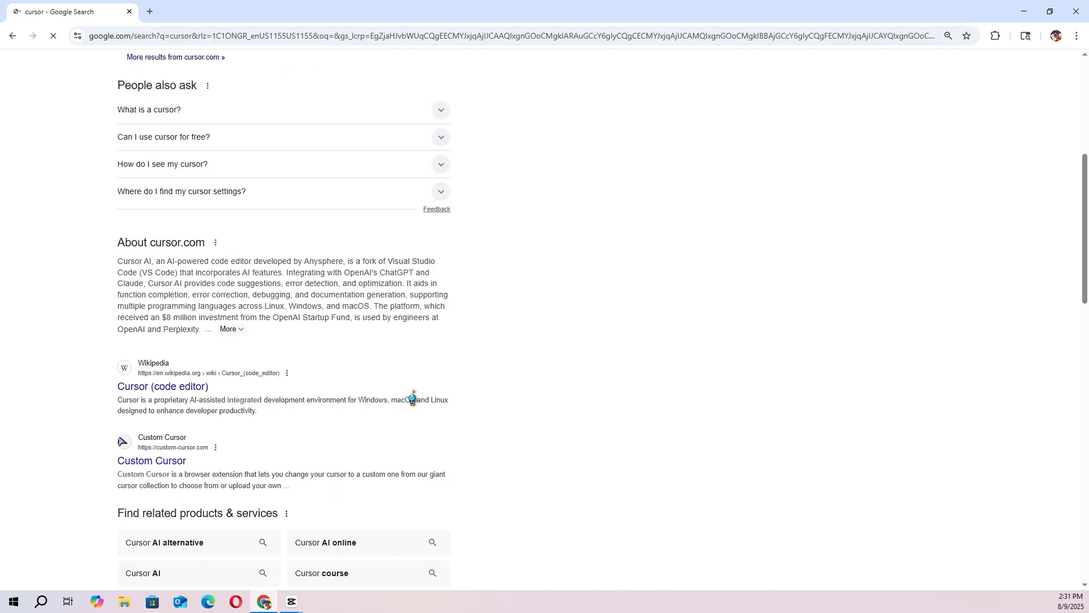
{"action": "scroll", "coordinate": [422, 407], "scroll_direction": "down", "scroll_amount": 14}
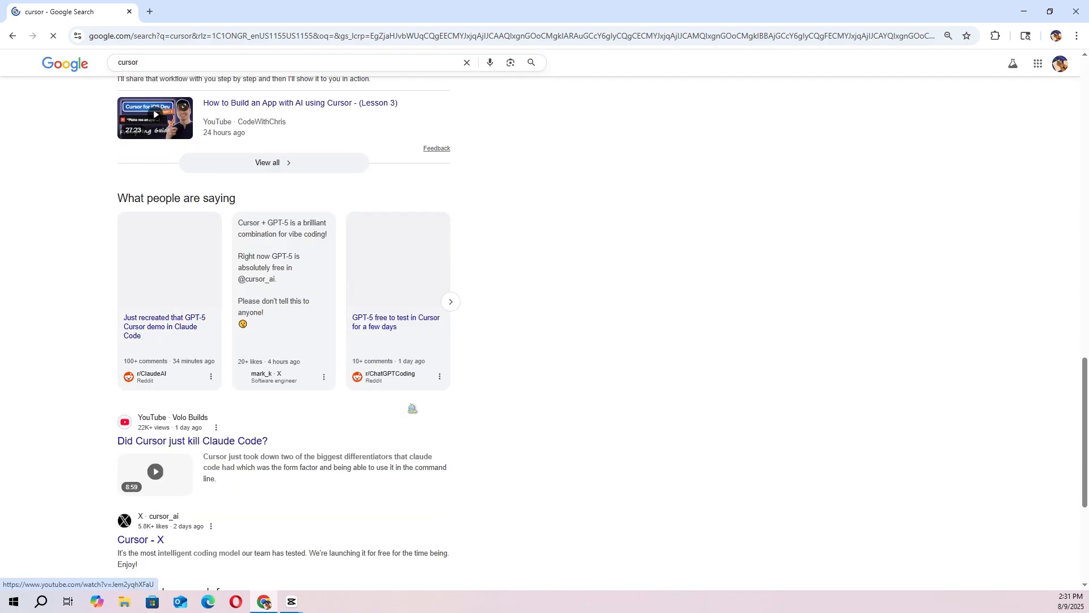
{"action": "scroll", "coordinate": [403, 401], "scroll_direction": "down", "scroll_amount": 2}
{"action": "scroll", "coordinate": [420, 405], "scroll_direction": "up", "scroll_amount": 12}
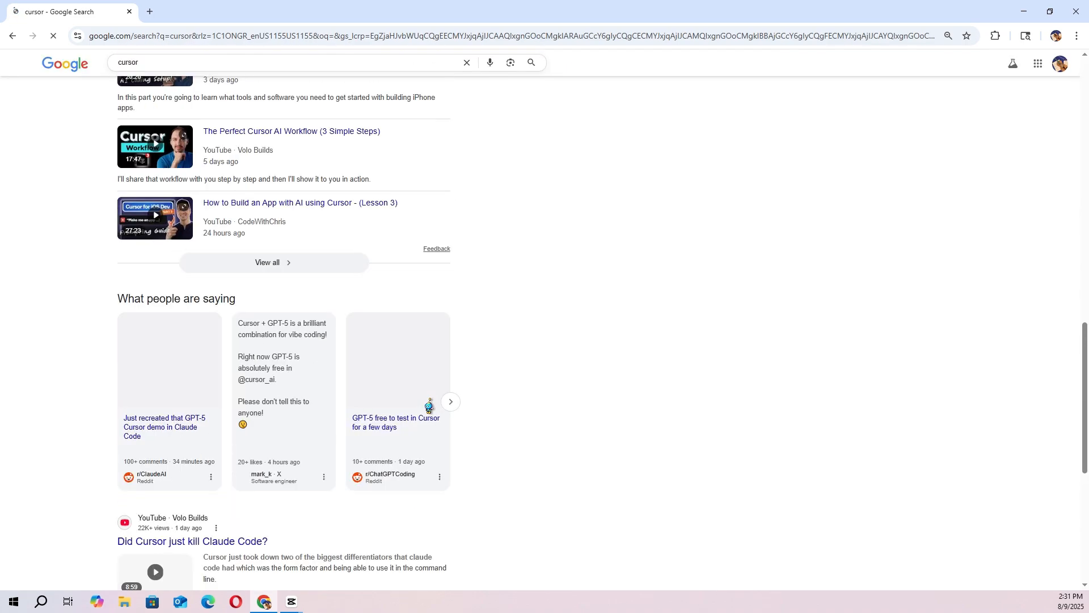
{"action": "scroll", "coordinate": [423, 408], "scroll_direction": "up", "scroll_amount": 11}
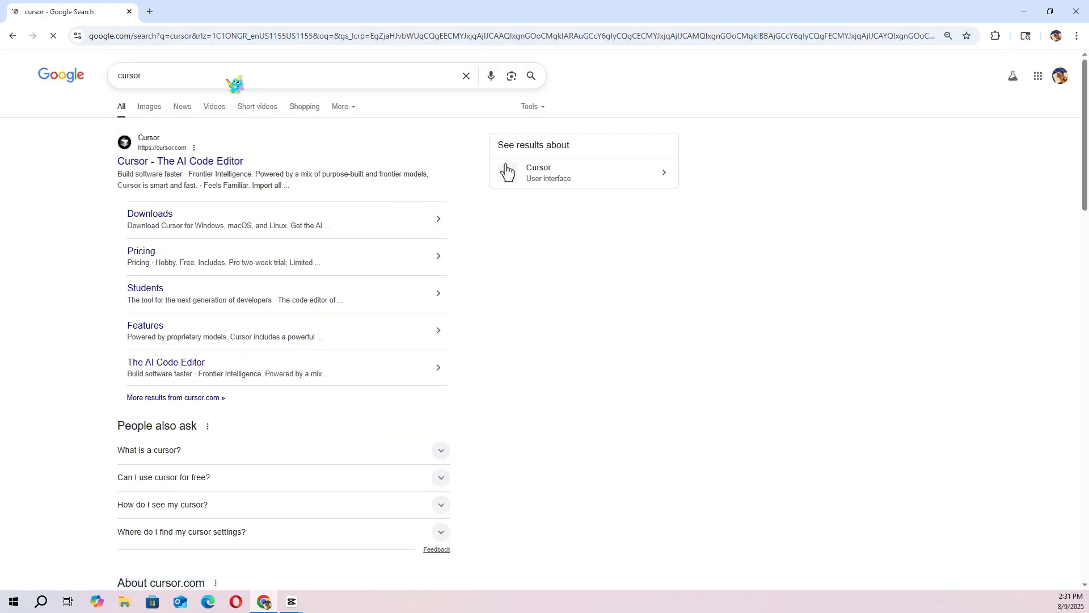
{"action": "left_click", "coordinate": [232, 82]}
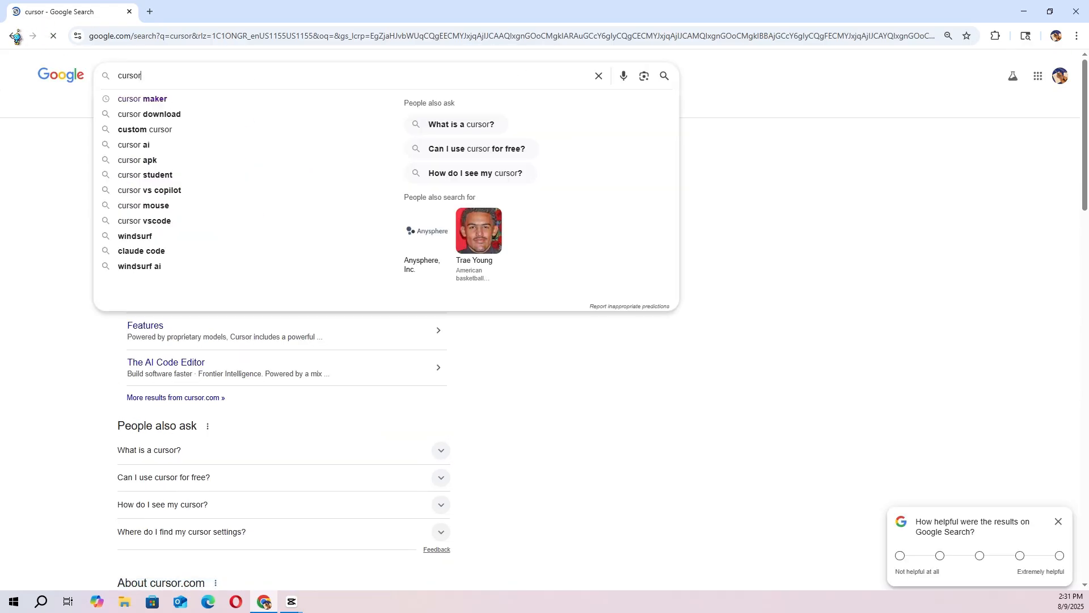
{"action": "left_click", "coordinate": [149, 129]}
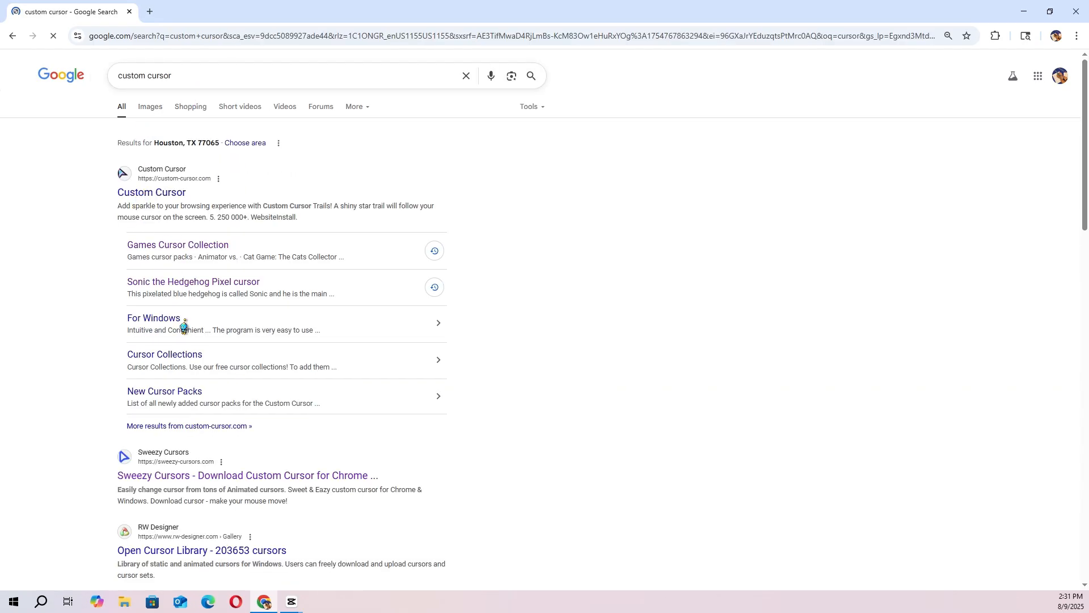
- Open the RW Designer "Open Cursor Library" page from the search results
{"action": "scroll", "coordinate": [189, 553], "scroll_direction": "down", "scroll_amount": 1}
{"action": "scroll", "coordinate": [188, 155], "scroll_direction": "up", "scroll_amount": 1}
{"action": "scroll", "coordinate": [193, 82], "scroll_direction": "down", "scroll_amount": 4}
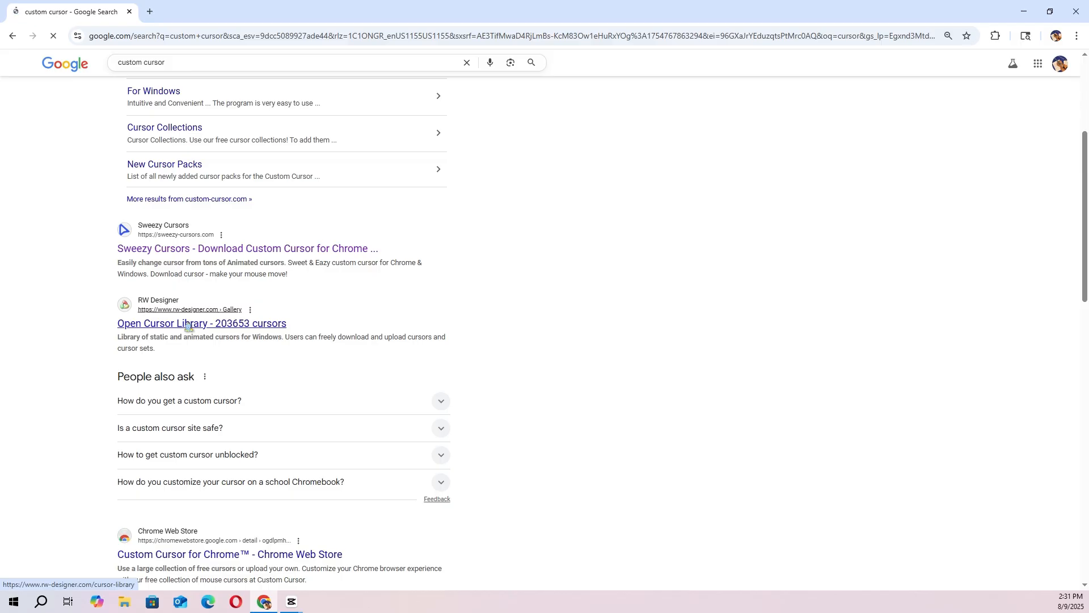
{"action": "left_click", "coordinate": [189, 327]}
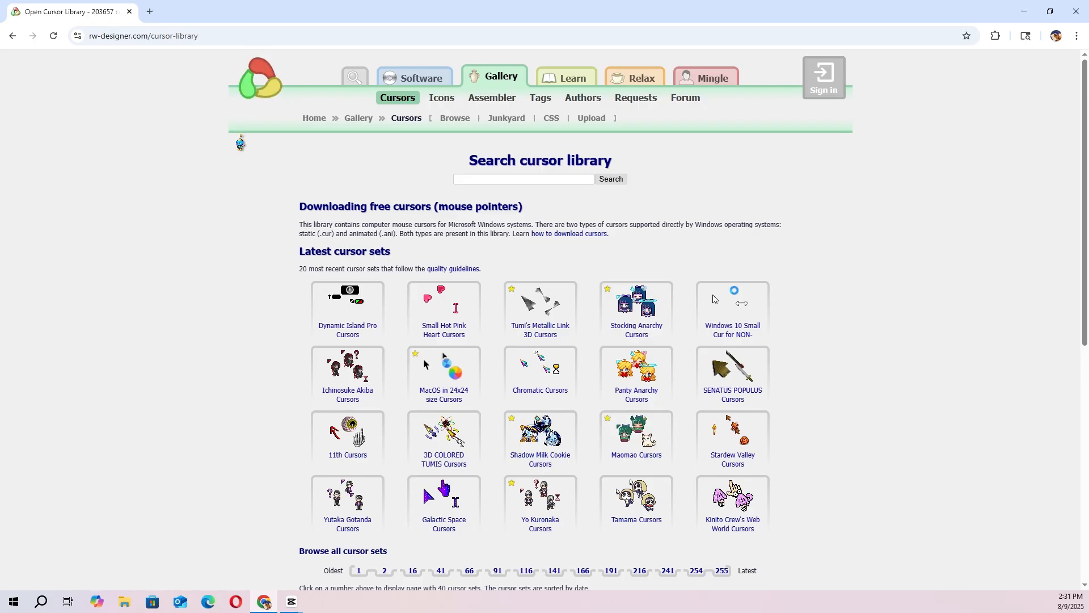
- Go to the Cursor editor page in the Software section of the RW Designer site
{"action": "left_click_drag", "start_coordinate": [300, 9], "coordinate": [305, 33]}
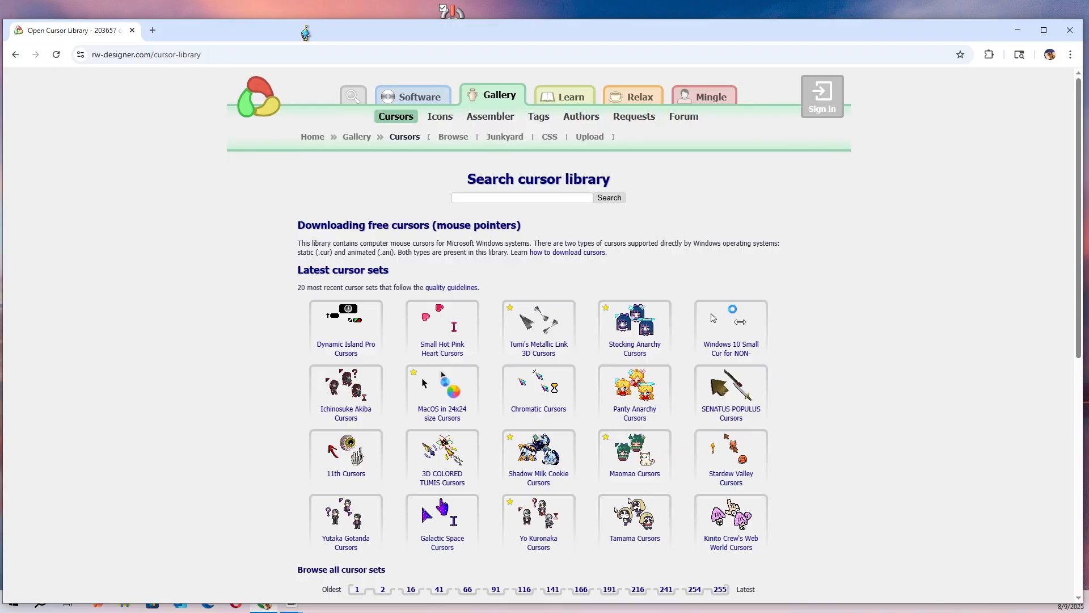
{"action": "mouse_move", "coordinate": [431, 108]}
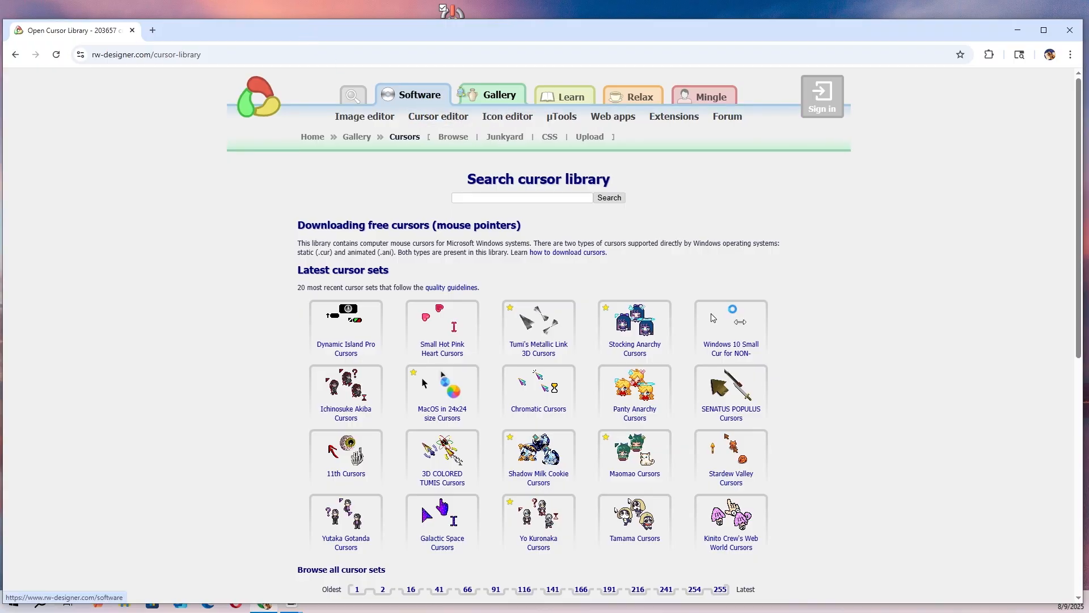
{"action": "mouse_move", "coordinate": [597, 95]}
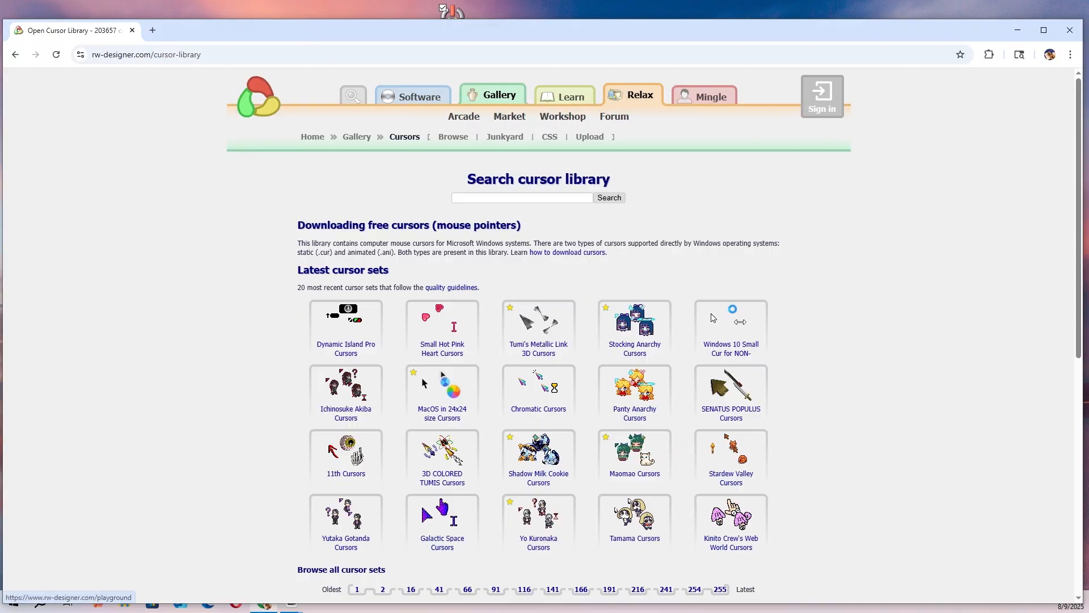
{"action": "left_click", "coordinate": [432, 95]}
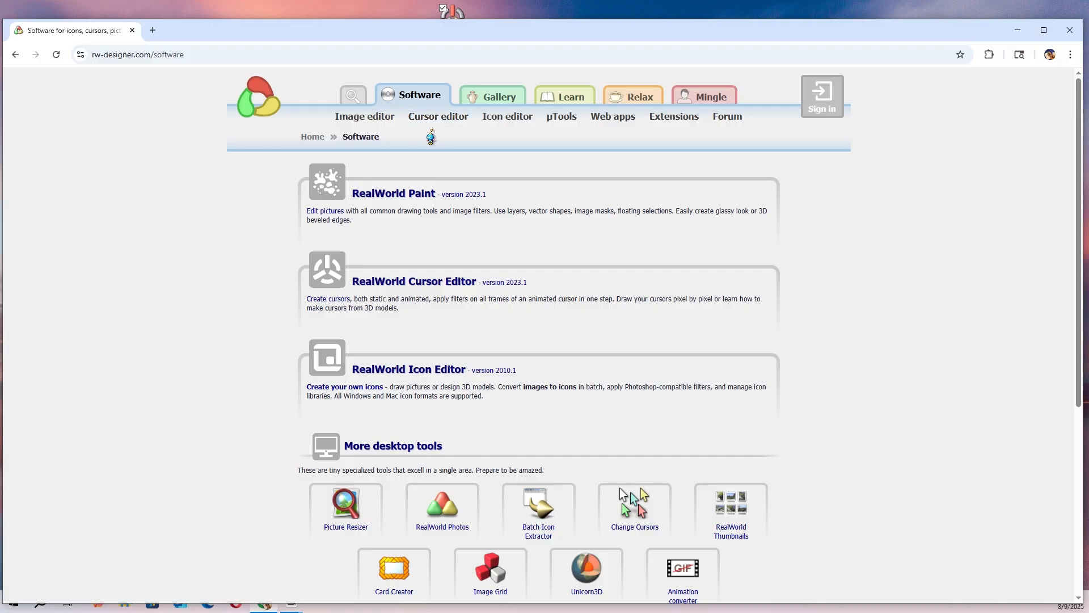
{"action": "left_click", "coordinate": [476, 126]}
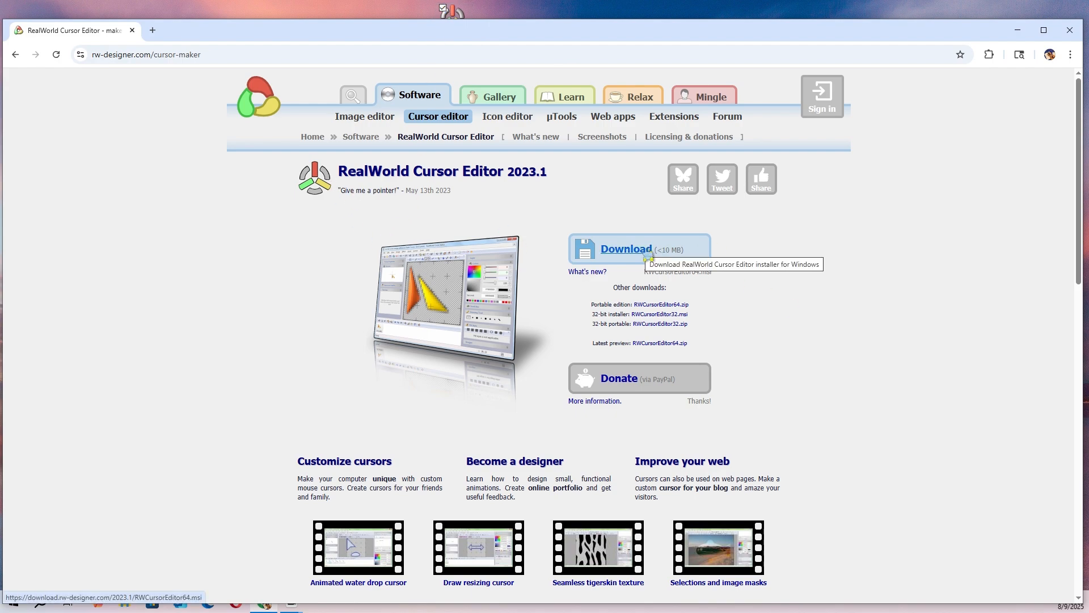
- Download the RealWorld Cursor Editor installer for Windows and show the recent downloads
{"action": "left_click_drag", "start_coordinate": [492, 27], "coordinate": [489, 51]}
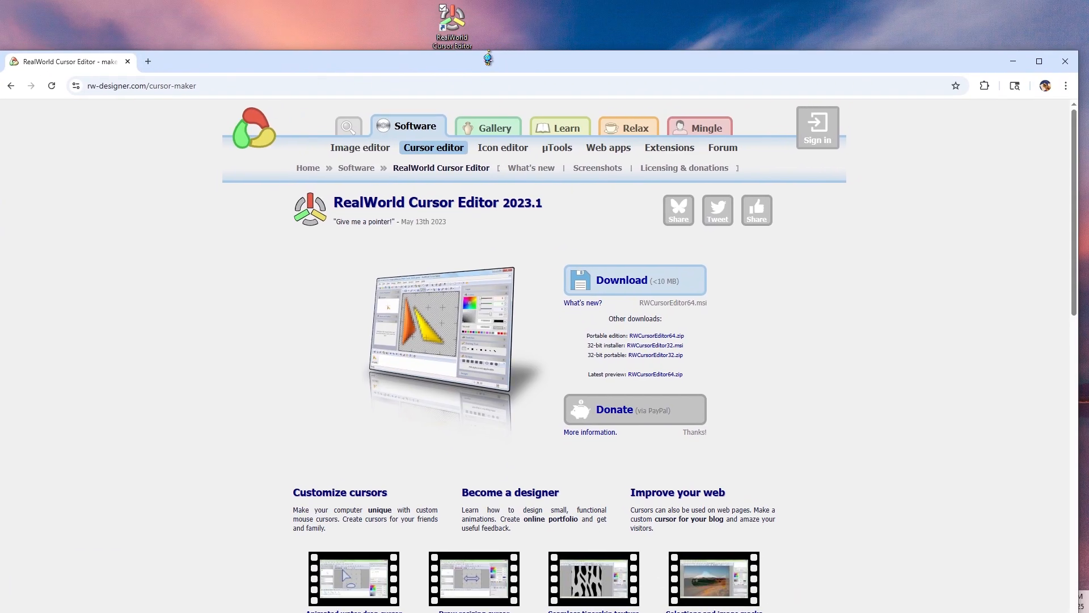
{"action": "left_click", "coordinate": [602, 284]}
{"action": "left_click", "coordinate": [1026, 87]}
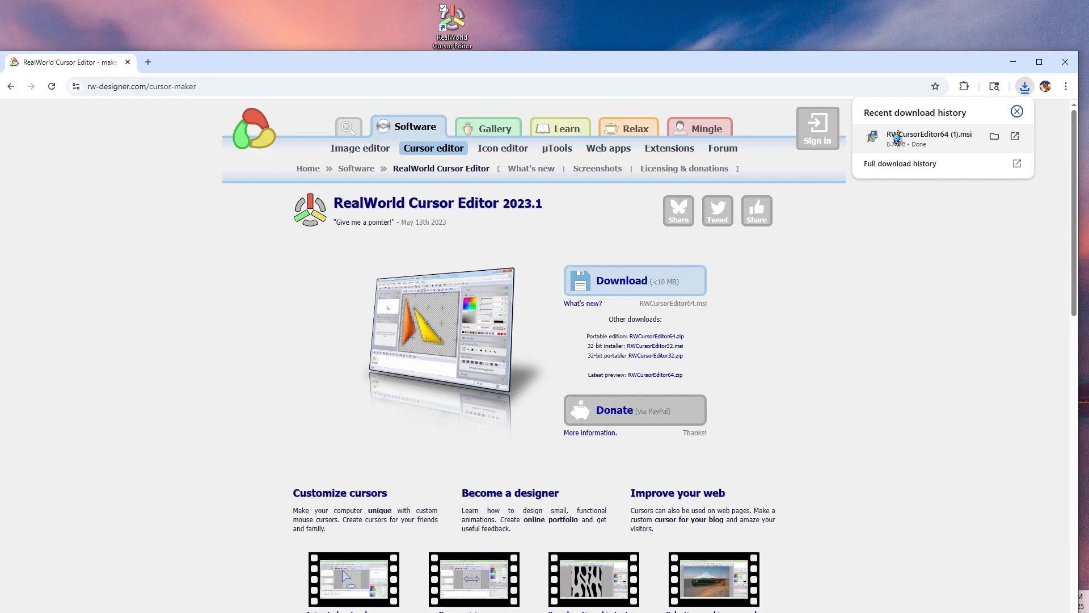
- Run the downloaded RealWorld Cursor Editor installer and exit the setup wizard without repairing or removing the program
{"action": "left_click", "coordinate": [1015, 138]}
{"action": "left_click", "coordinate": [1015, 138]}
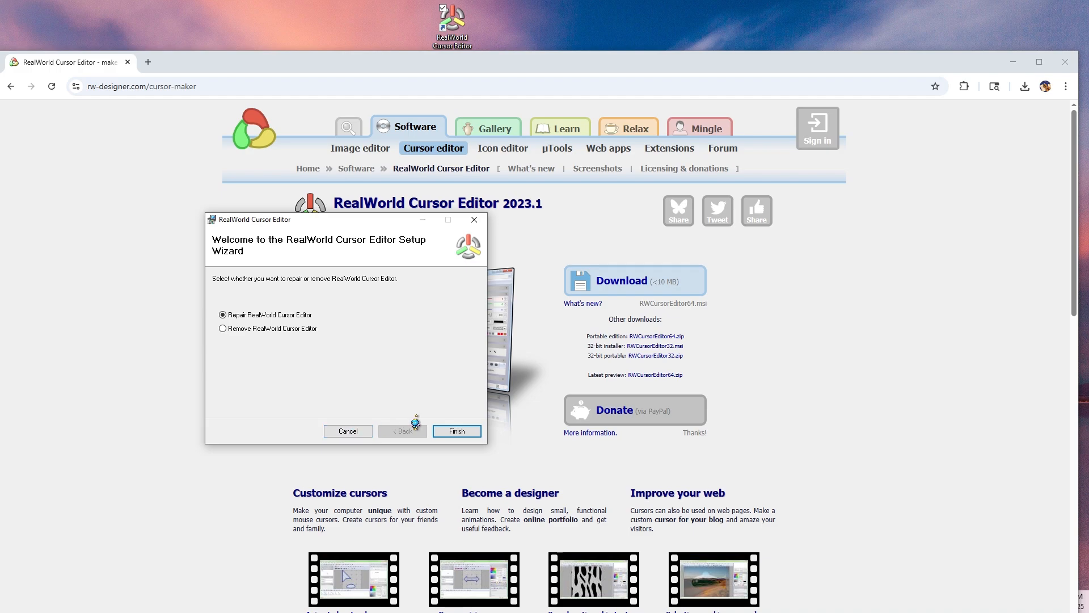
{"action": "left_click", "coordinate": [344, 432]}
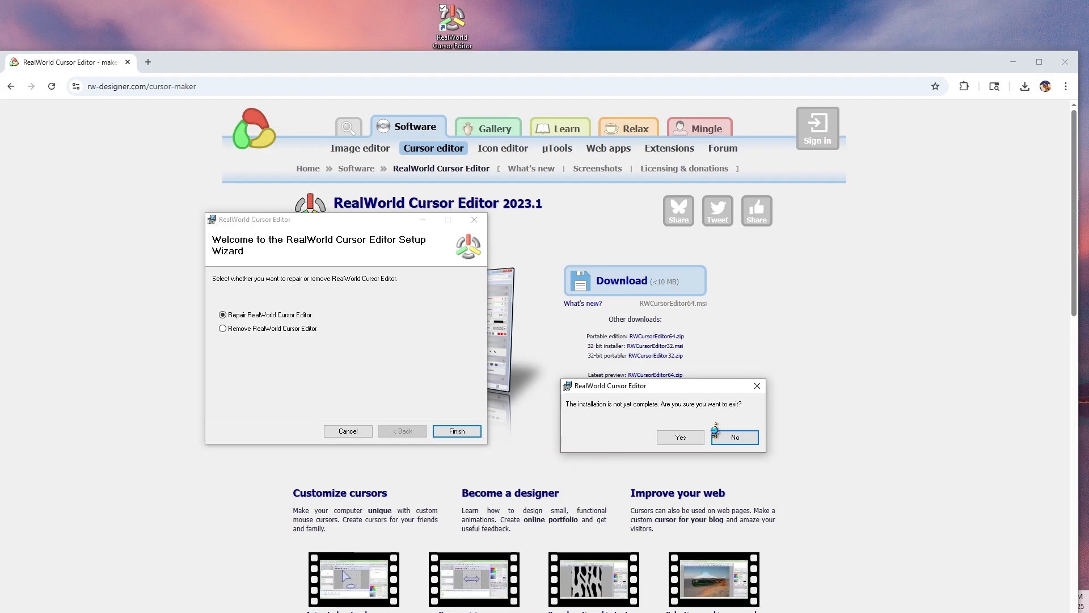
{"action": "left_click", "coordinate": [691, 437]}
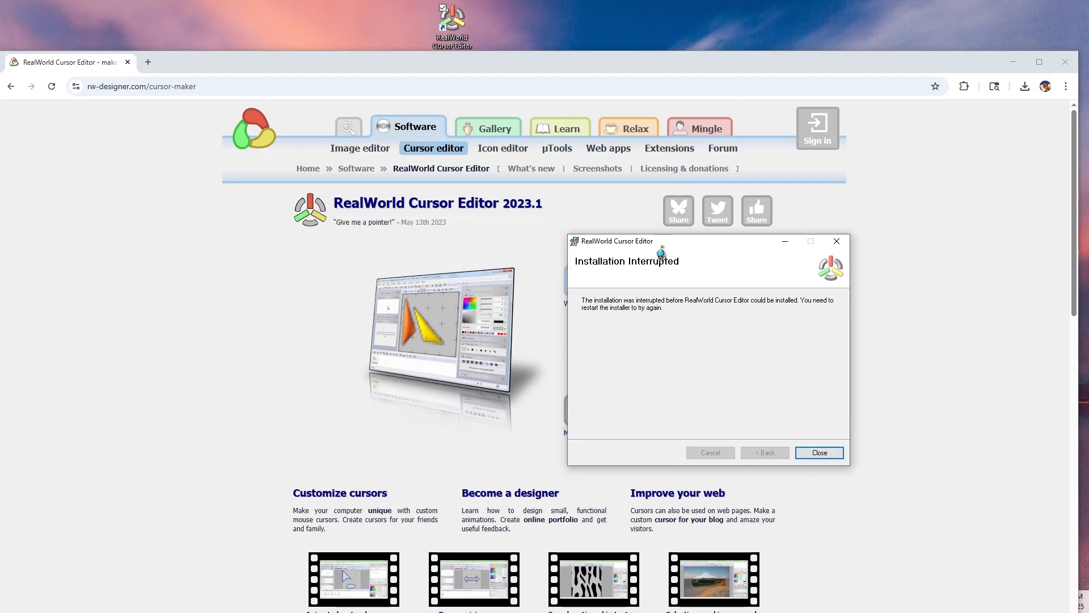
{"action": "left_click", "coordinate": [820, 453]}
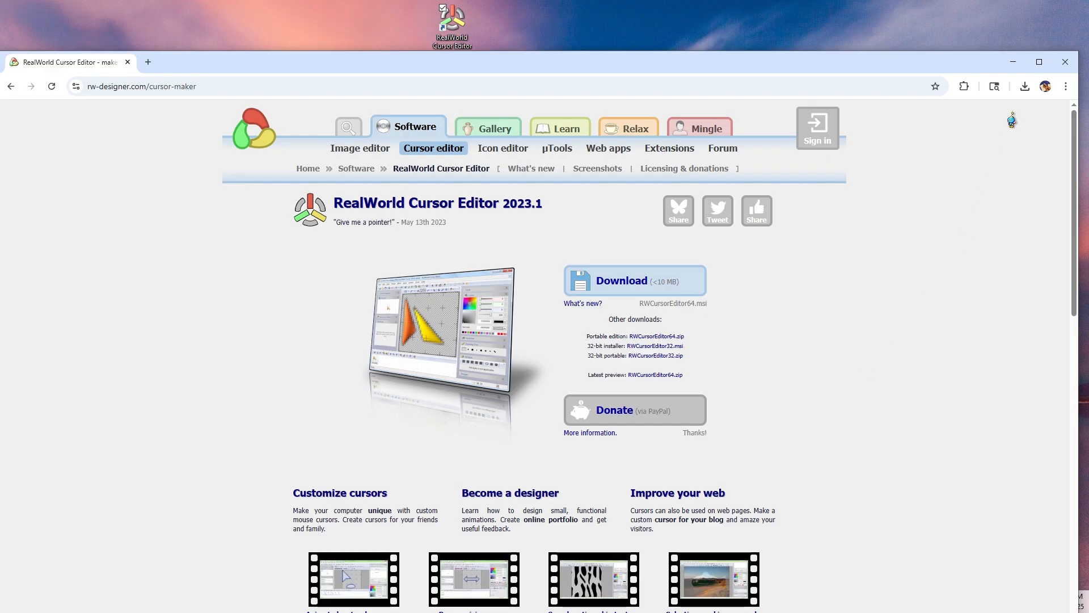
- Show the downloaded installer in its folder and close the browser
{"action": "left_click", "coordinate": [1025, 86]}
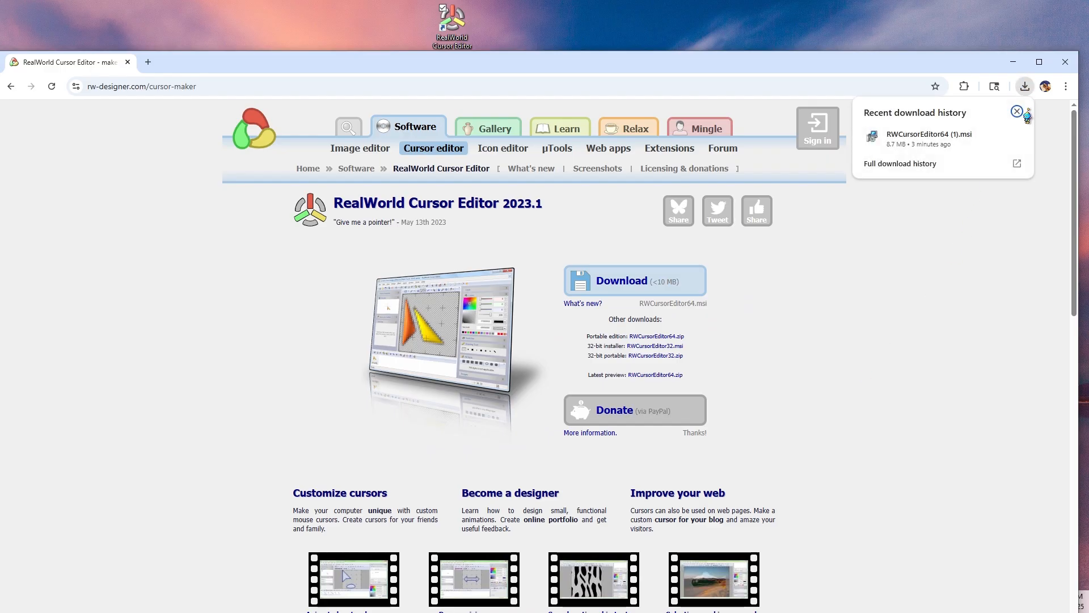
{"action": "left_click", "coordinate": [990, 139]}
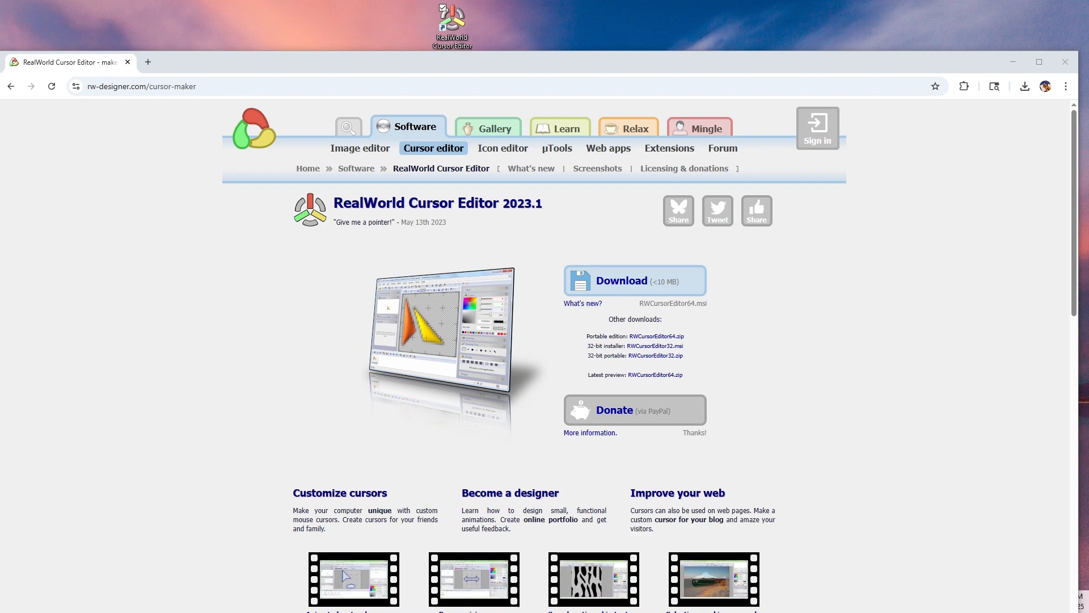
{"action": "left_click", "coordinate": [480, 325]}
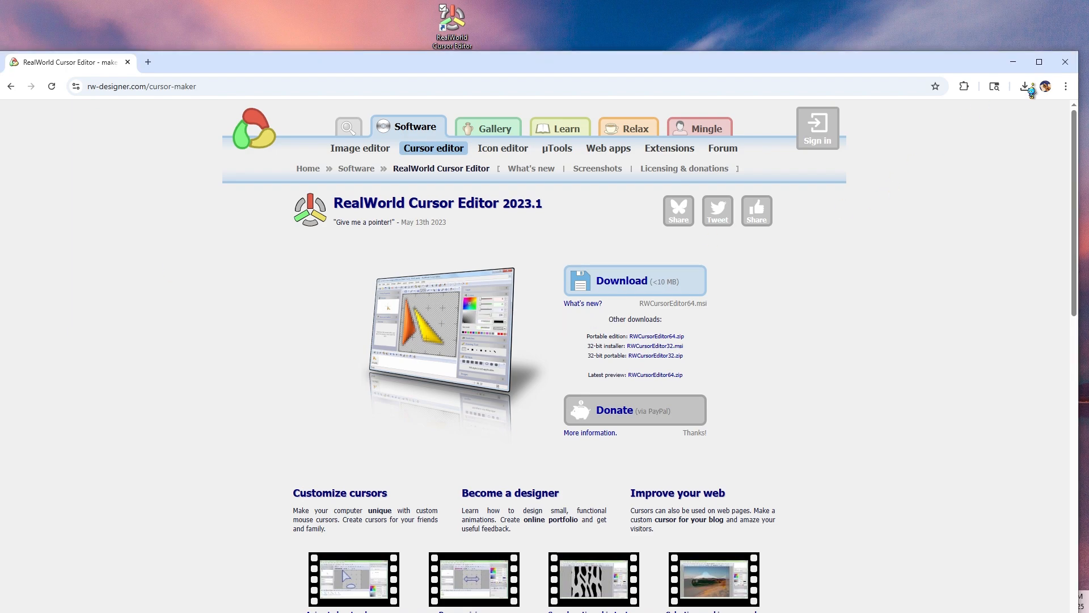
{"action": "left_click", "coordinate": [1072, 58]}
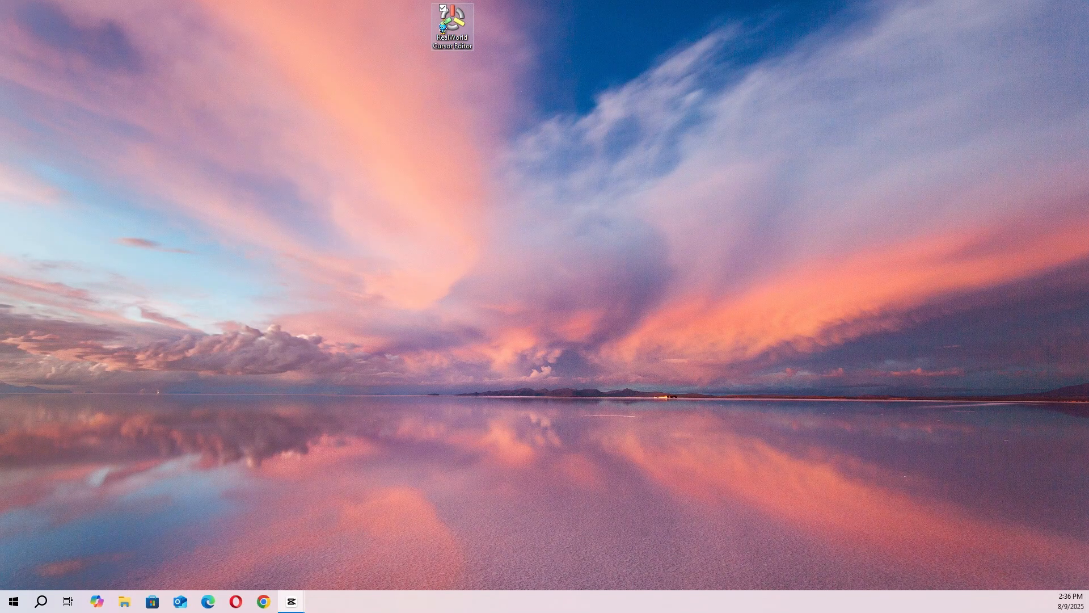
- Move the RealWorld Cursor Editor shortcut to the middle of the desktop and launch the program
{"action": "left_click_drag", "start_coordinate": [443, 26], "coordinate": [551, 331]}
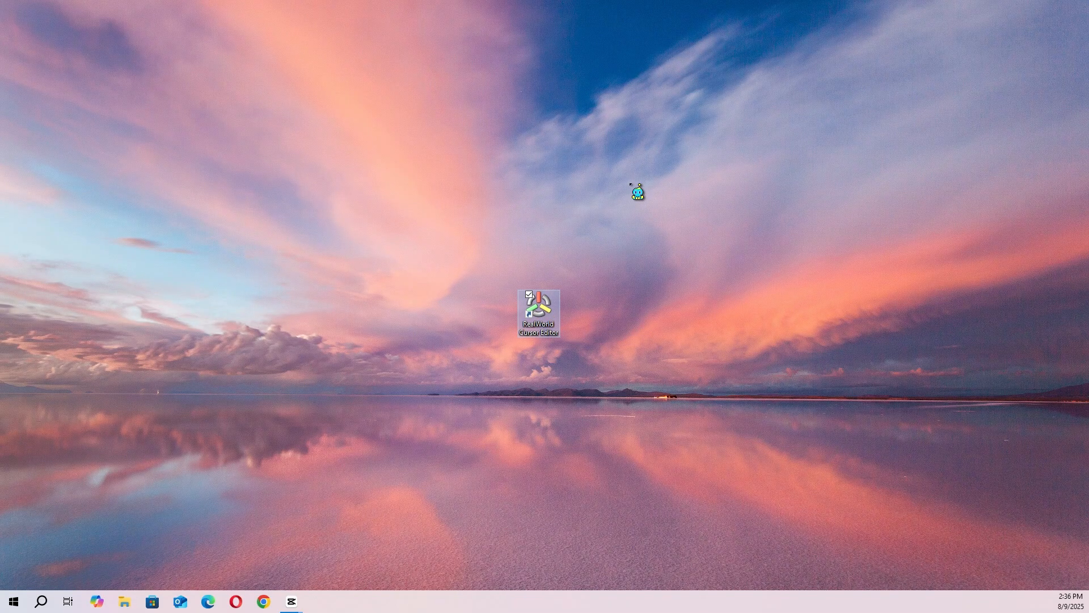
{"action": "left_click", "coordinate": [630, 184]}
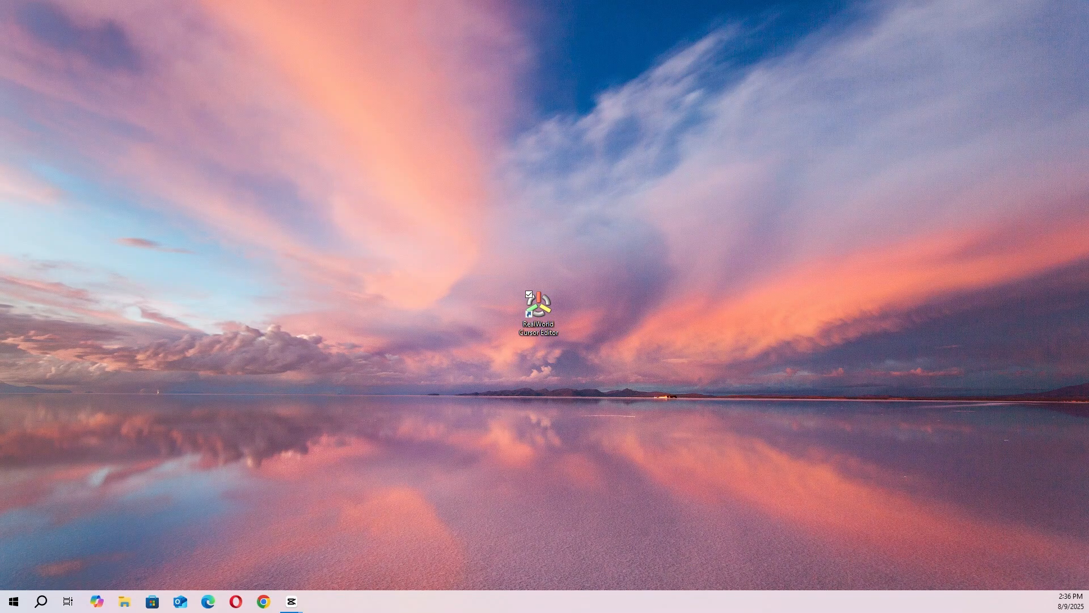
{"action": "double_click", "coordinate": [538, 306]}
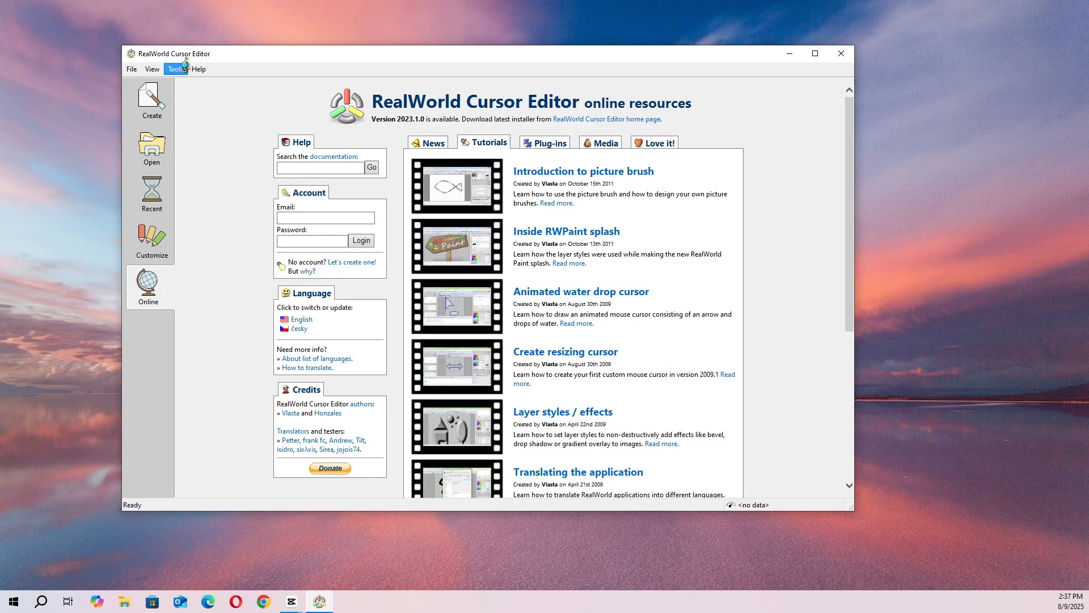
- Check download.gif and chao.ani in the cursor folder, and create a blank mouse cursor with a 32-pixel canvas
{"action": "left_click", "coordinate": [154, 109]}
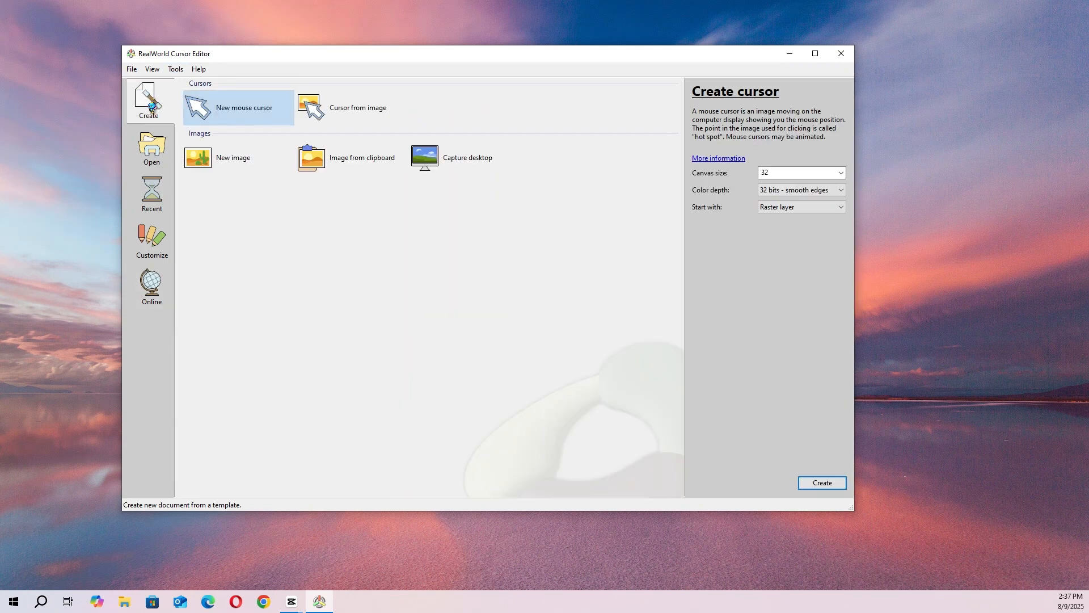
{"action": "left_click", "coordinate": [149, 145]}
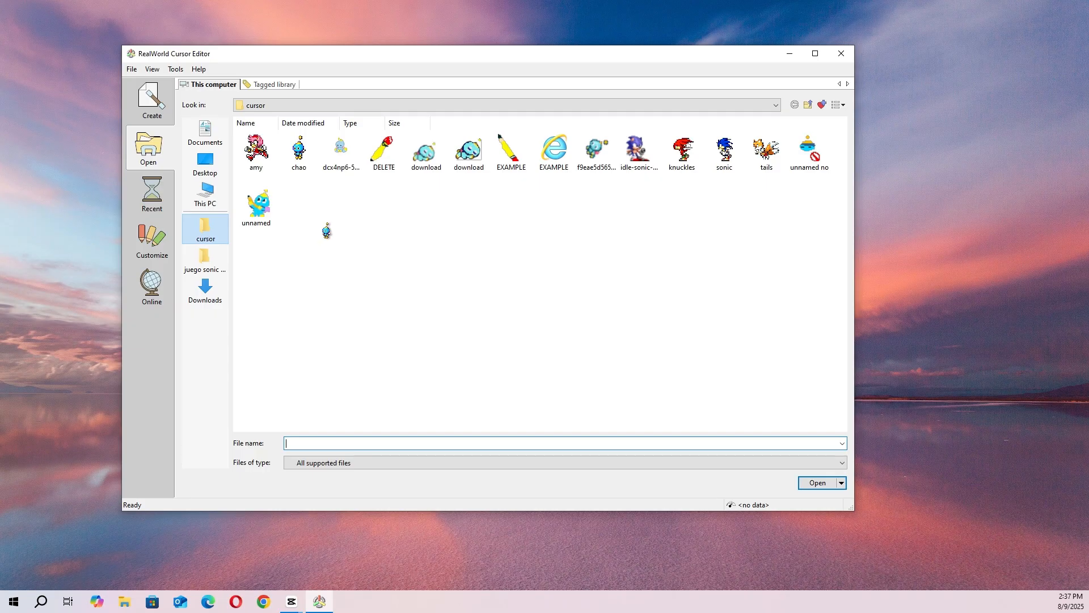
{"action": "left_click", "coordinate": [167, 117]}
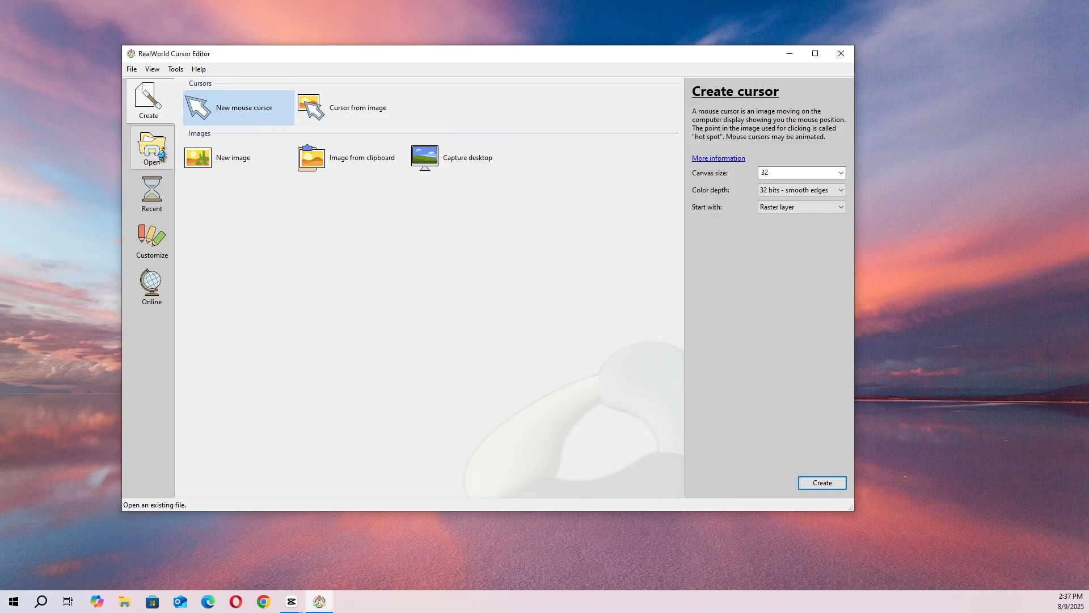
{"action": "left_click", "coordinate": [158, 160]}
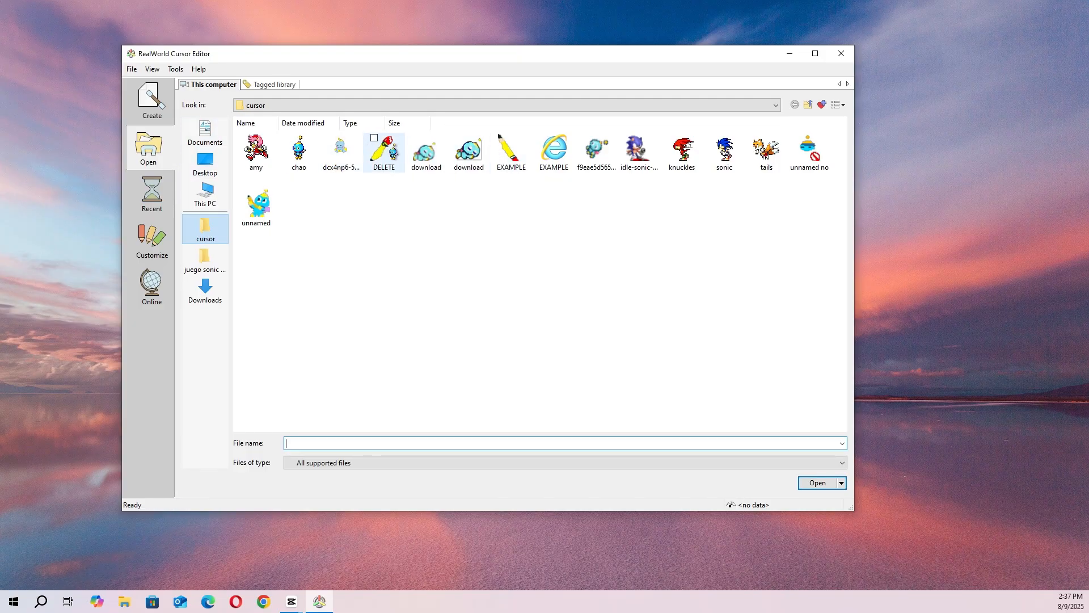
{"action": "left_click", "coordinate": [470, 167]}
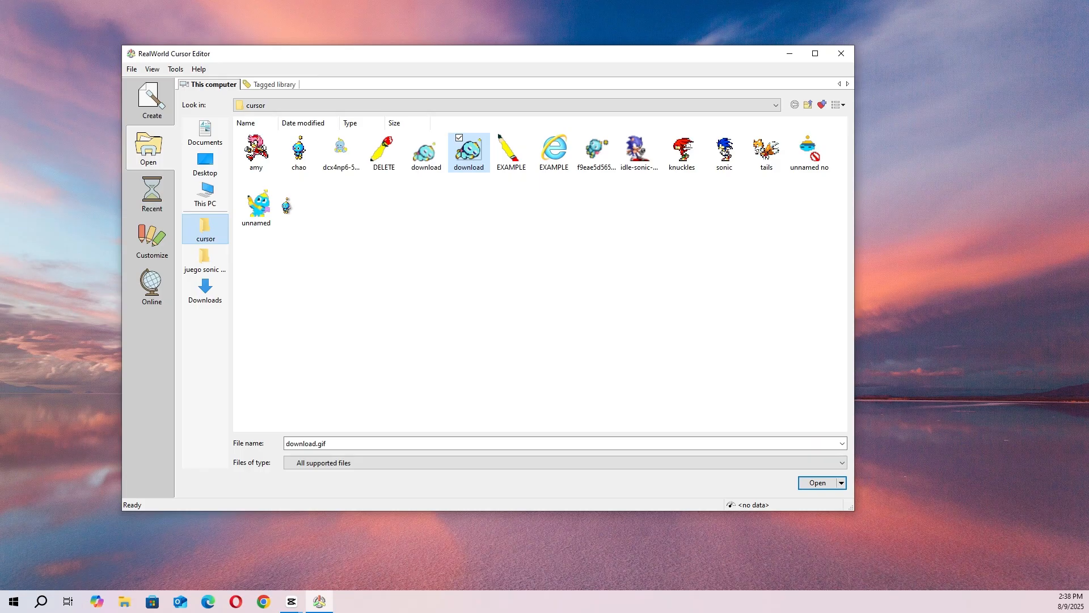
{"action": "left_click", "coordinate": [290, 149]}
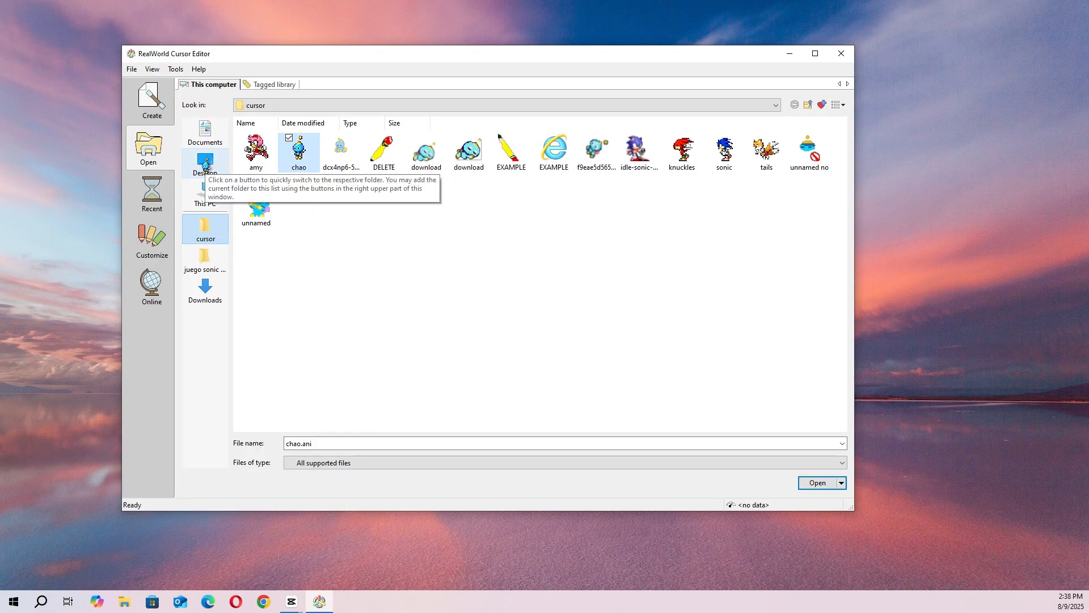
{"action": "left_click", "coordinate": [166, 103]}
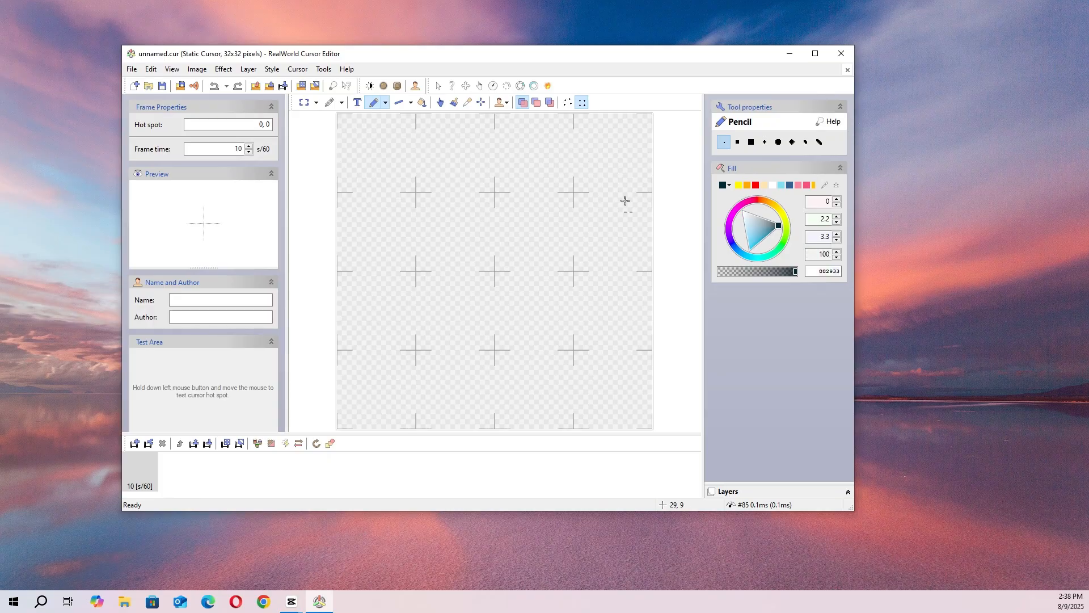
{"action": "left_click", "coordinate": [778, 143]}
{"action": "mouse_move", "coordinate": [478, 164]}
{"action": "left_mouse_down"}
{"action": "mouse_move", "coordinate": [385, 204]}
{"action": "mouse_move", "coordinate": [367, 288]}
{"action": "mouse_move", "coordinate": [381, 353]}
{"action": "mouse_move", "coordinate": [439, 400]}
{"action": "mouse_move", "coordinate": [513, 379]}
{"action": "mouse_move", "coordinate": [561, 258]}
{"action": "mouse_move", "coordinate": [515, 183]}
{"action": "mouse_move", "coordinate": [451, 230]}
{"action": "mouse_move", "coordinate": [521, 209]}
{"action": "mouse_move", "coordinate": [484, 241]}
{"action": "mouse_move", "coordinate": [496, 288]}
{"action": "mouse_move", "coordinate": [509, 255]}
{"action": "mouse_move", "coordinate": [497, 318]}
{"action": "mouse_move", "coordinate": [438, 338]}
{"action": "mouse_move", "coordinate": [401, 329]}
{"action": "mouse_move", "coordinate": [393, 253]}
{"action": "mouse_move", "coordinate": [420, 236]}
{"action": "mouse_move", "coordinate": [456, 352]}
{"action": "mouse_move", "coordinate": [477, 356]}
{"action": "mouse_move", "coordinate": [511, 298]}
{"action": "left_mouse_up"}
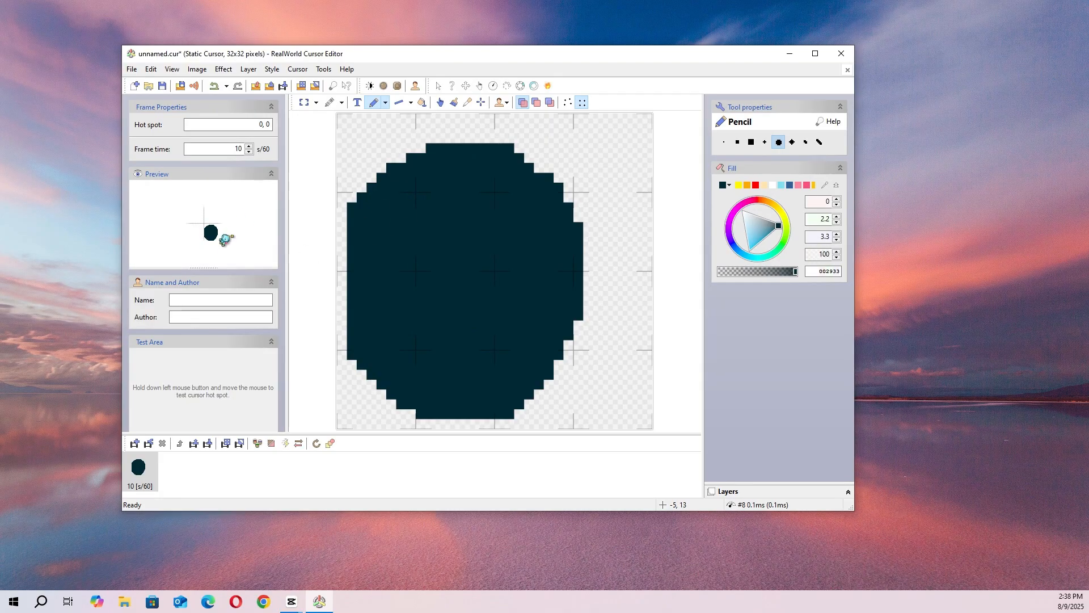
{"action": "left_click_drag", "start_coordinate": [224, 233], "coordinate": [267, 267]}
{"action": "mouse_move", "coordinate": [357, 146]}
{"action": "left_mouse_down"}
{"action": "mouse_move", "coordinate": [413, 161]}
{"action": "mouse_move", "coordinate": [345, 144]}
{"action": "left_mouse_up"}
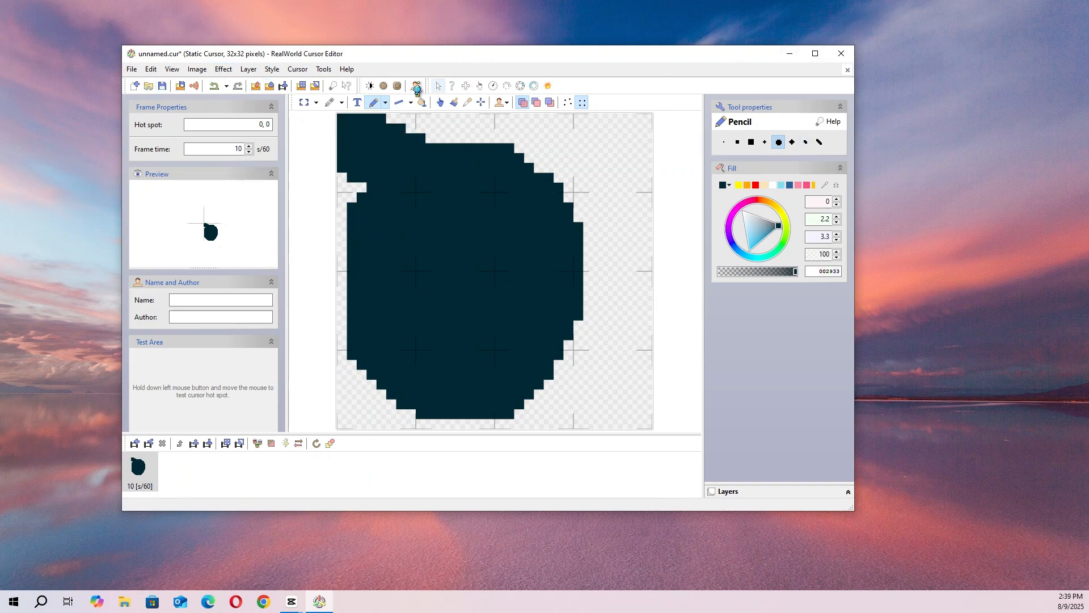
{"action": "left_click", "coordinate": [215, 86]}
{"action": "left_click", "coordinate": [215, 86]}
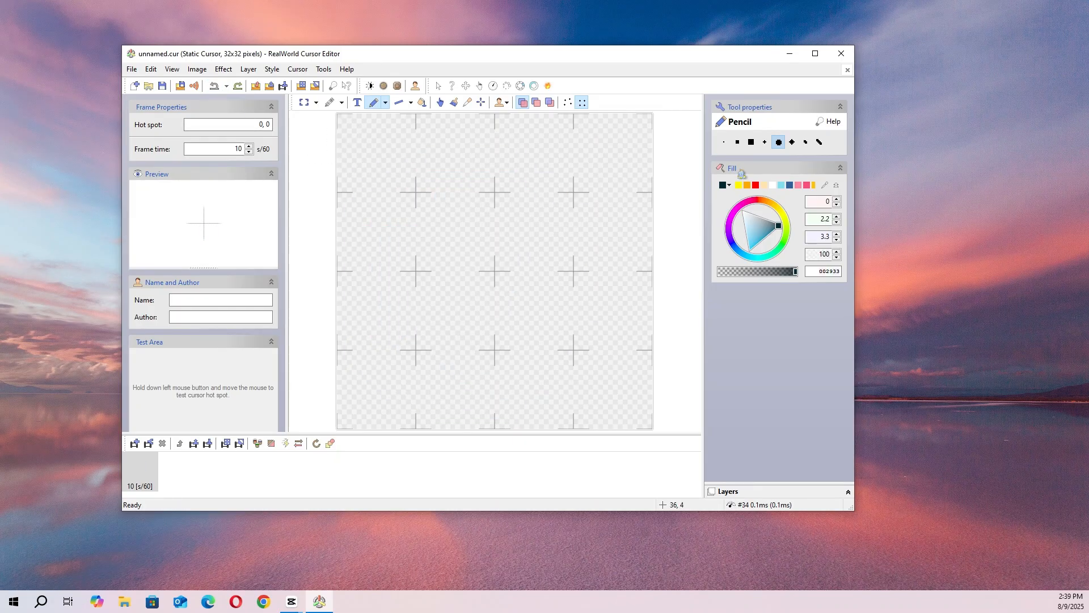
- Draw a short, thick diagonal stroke rising to the right near the canvas centre with the one-pixel Pencil
{"action": "left_click", "coordinate": [737, 142]}
{"action": "left_click", "coordinate": [446, 267]}
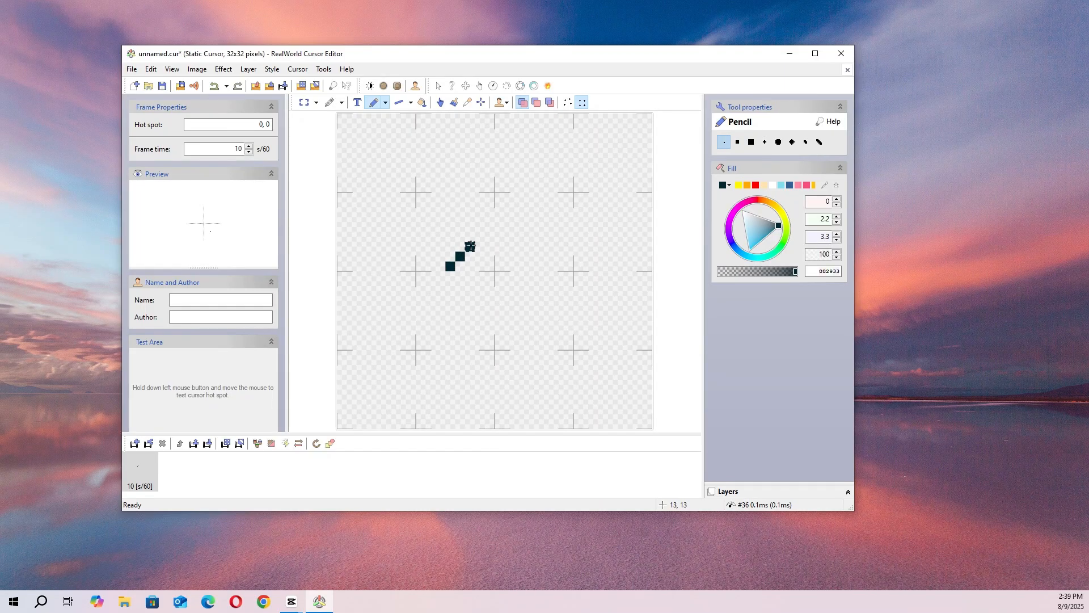
{"action": "left_click", "coordinate": [447, 258]}
{"action": "left_click", "coordinate": [482, 228]}
{"action": "left_click", "coordinate": [457, 264]}
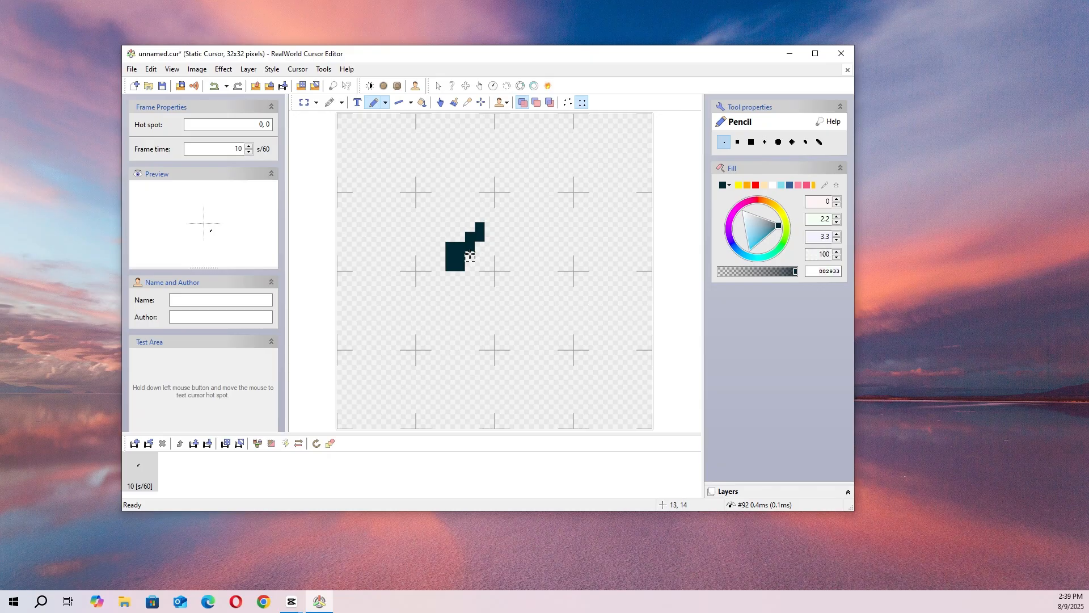
{"action": "left_click", "coordinate": [470, 227]}
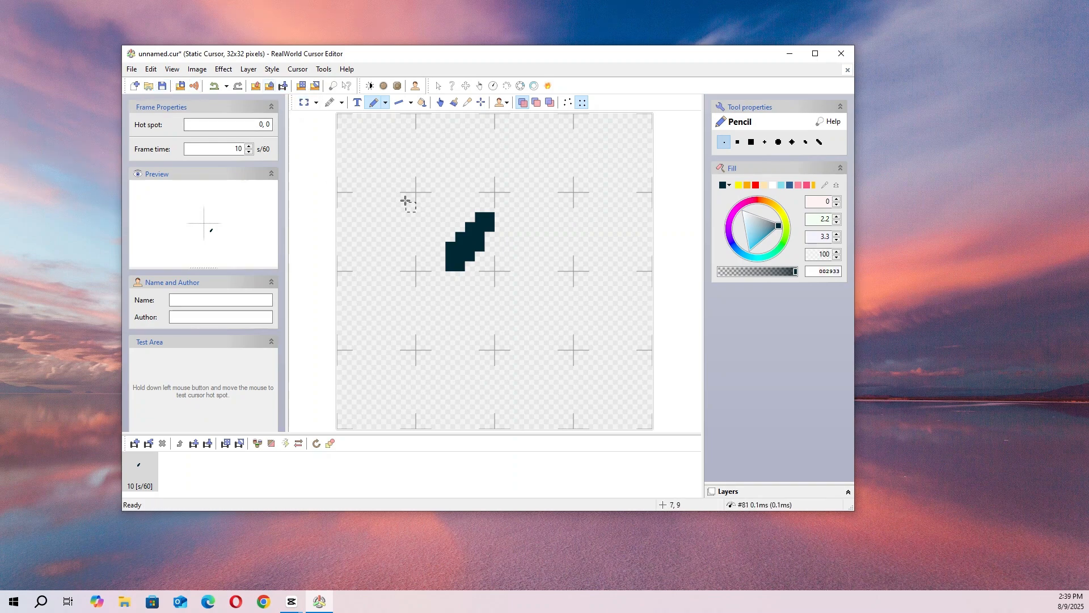
- Select the area around the diagonal stroke, copy and paste it, and place the duplicate to the right of the original
{"action": "left_click", "coordinate": [302, 104]}
{"action": "left_click_drag", "start_coordinate": [386, 163], "coordinate": [511, 279]}
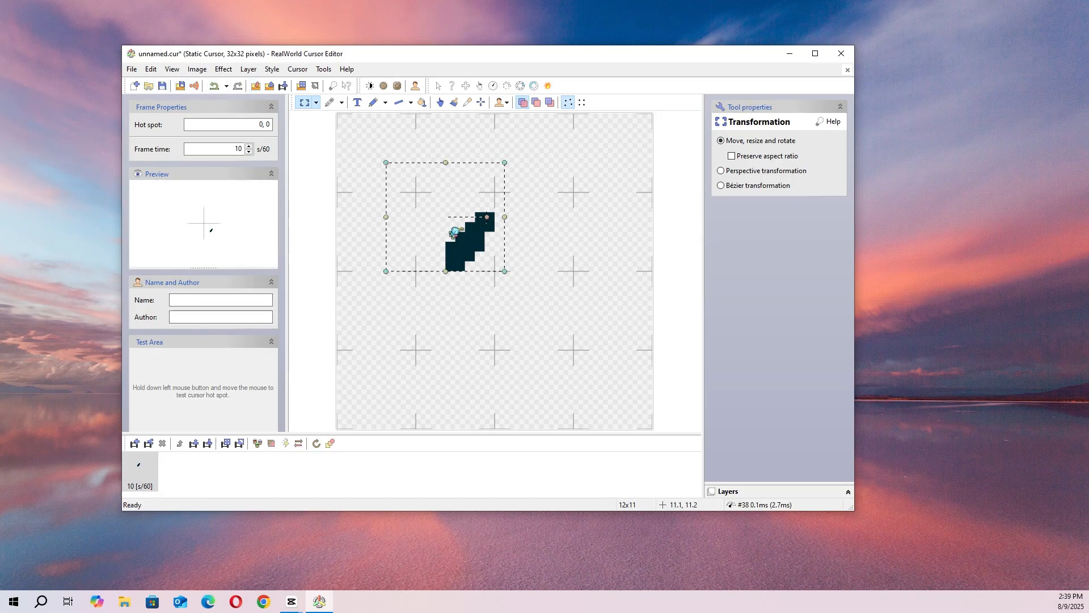
{"action": "left_click", "coordinate": [197, 69]}
{"action": "mouse_move", "coordinate": [176, 70]}
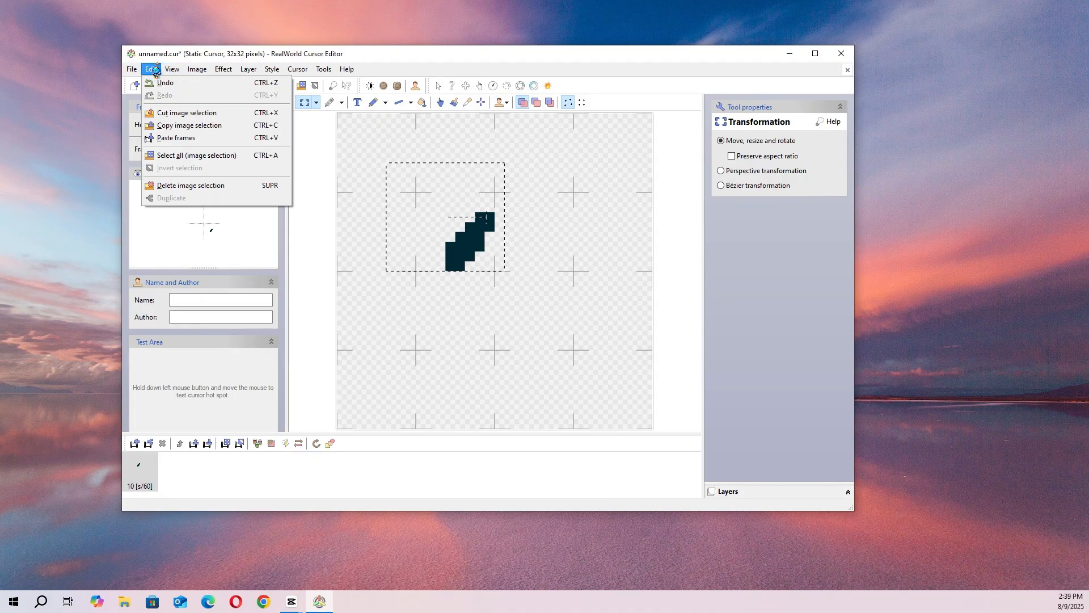
{"action": "left_click", "coordinate": [195, 126]}
{"action": "left_click", "coordinate": [151, 69]}
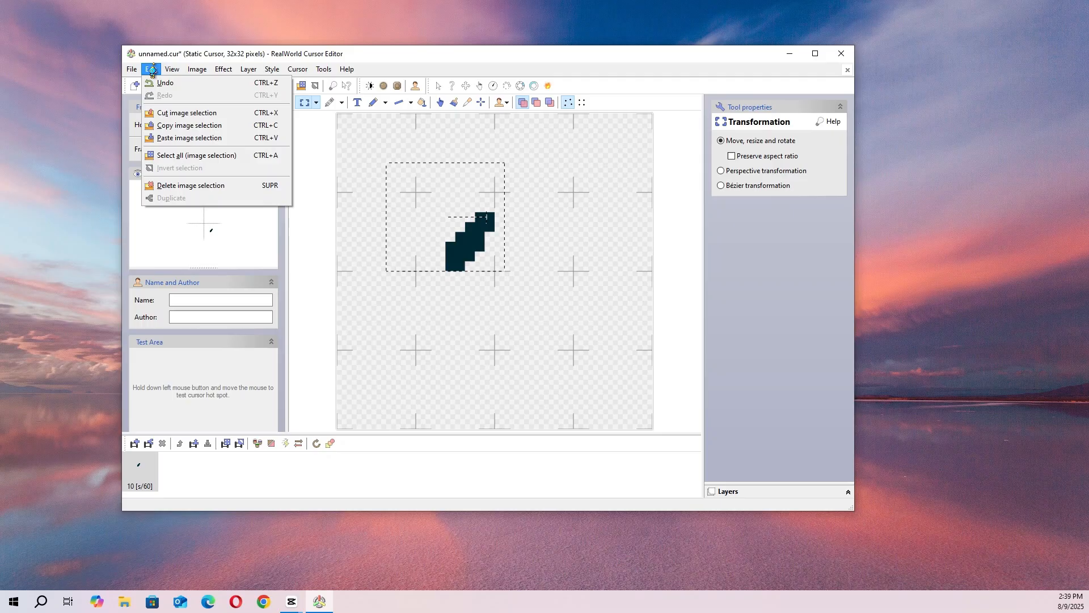
{"action": "left_click", "coordinate": [182, 138]}
{"action": "left_click_drag", "start_coordinate": [437, 182], "coordinate": [524, 239]}
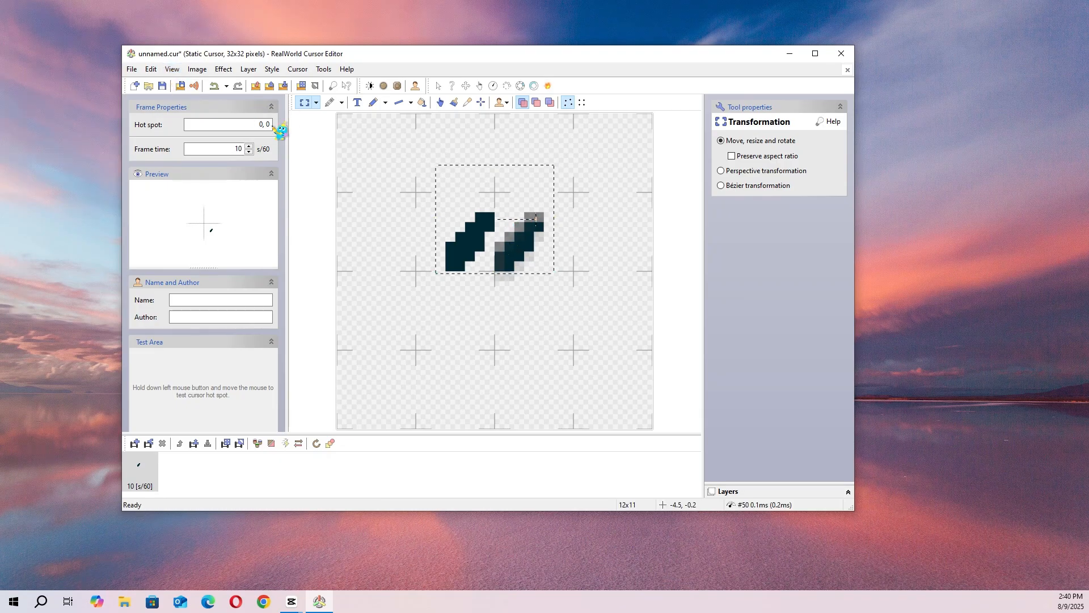
- Mirror the pasted stroke and join it to the original as an arrowhead, and draw a vertical shaft below with the Pencil
{"action": "left_click", "coordinate": [197, 69]}
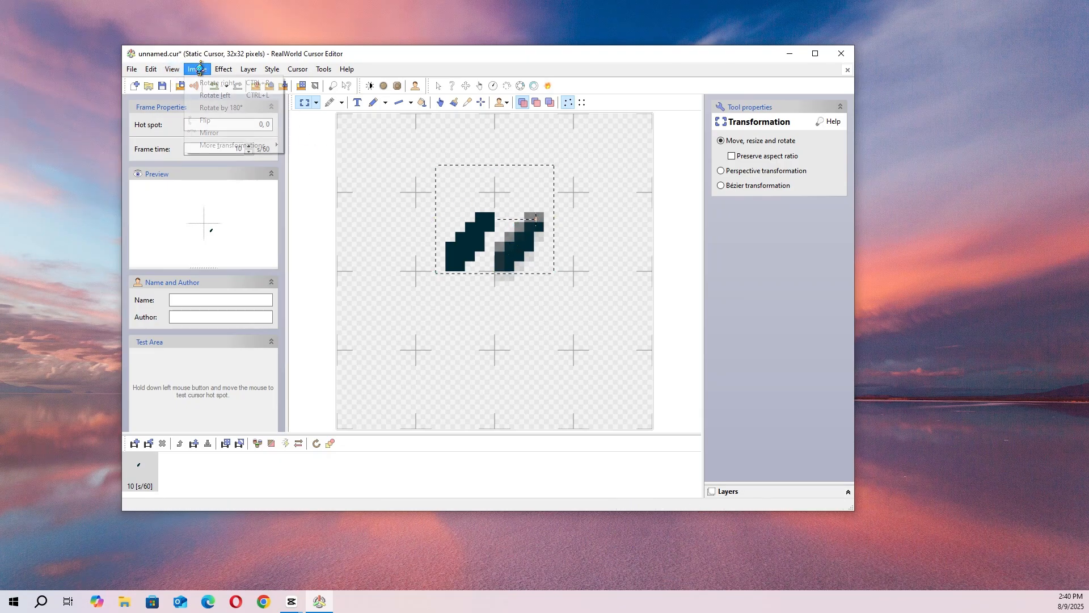
{"action": "left_click", "coordinate": [234, 134]}
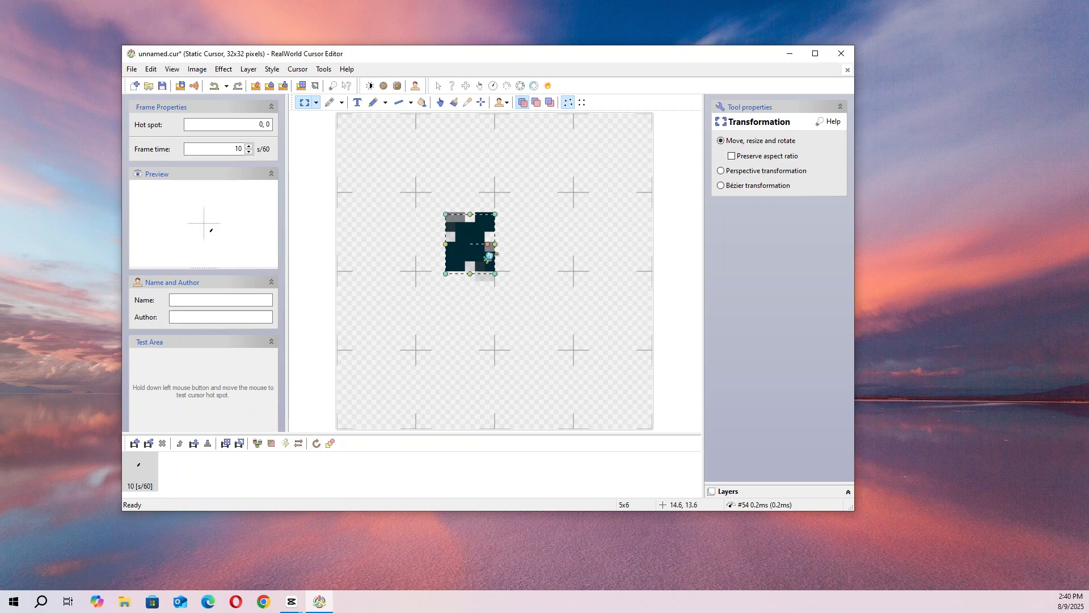
{"action": "left_click_drag", "start_coordinate": [489, 257], "coordinate": [526, 255]}
{"action": "left_click", "coordinate": [617, 217]}
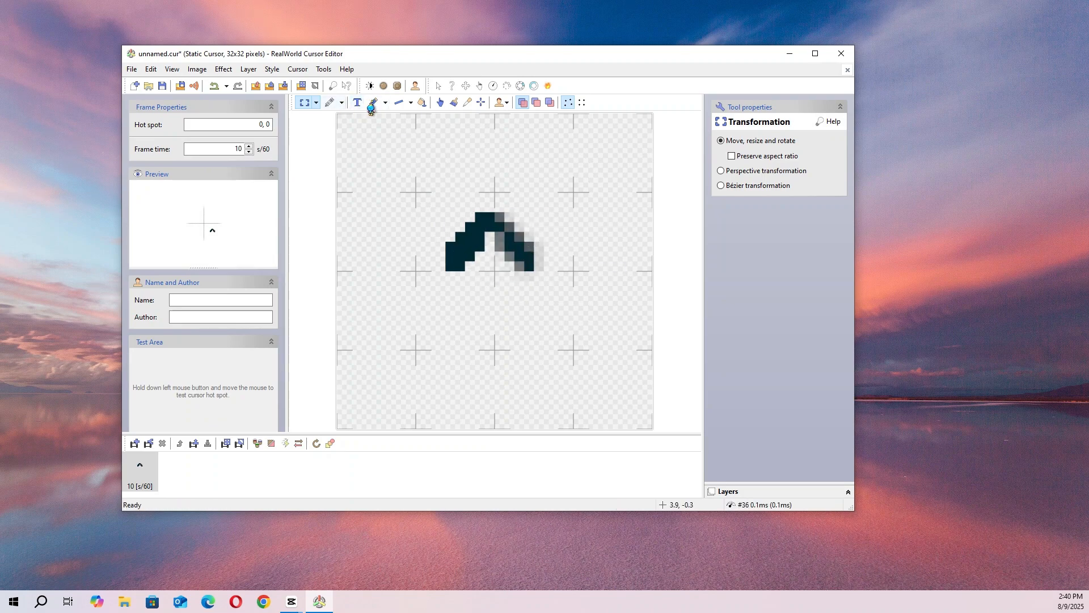
{"action": "left_click", "coordinate": [373, 103]}
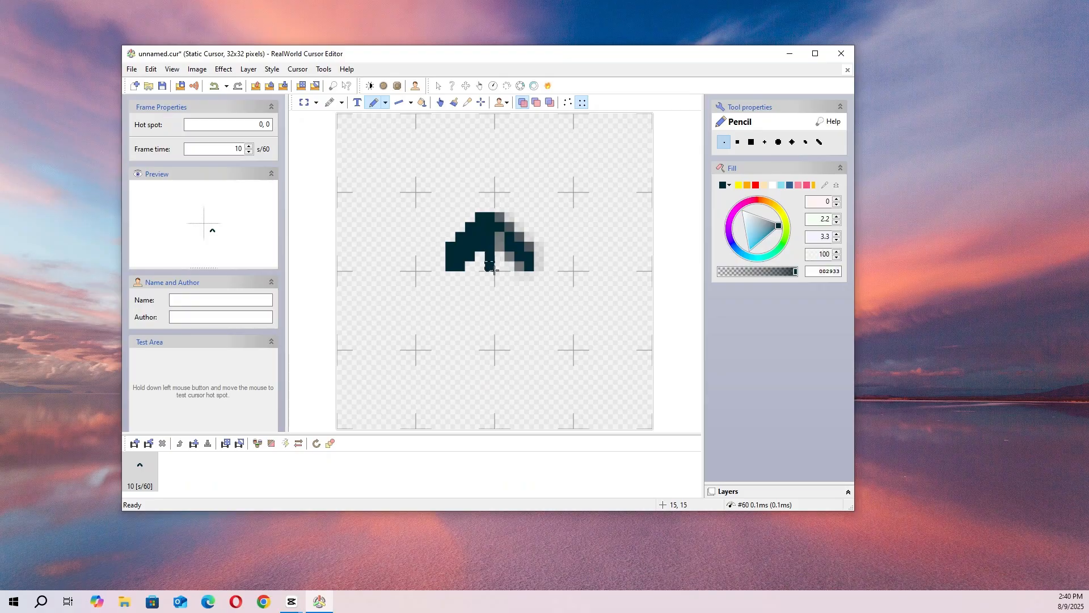
{"action": "left_click_drag", "start_coordinate": [493, 269], "coordinate": [494, 311]}
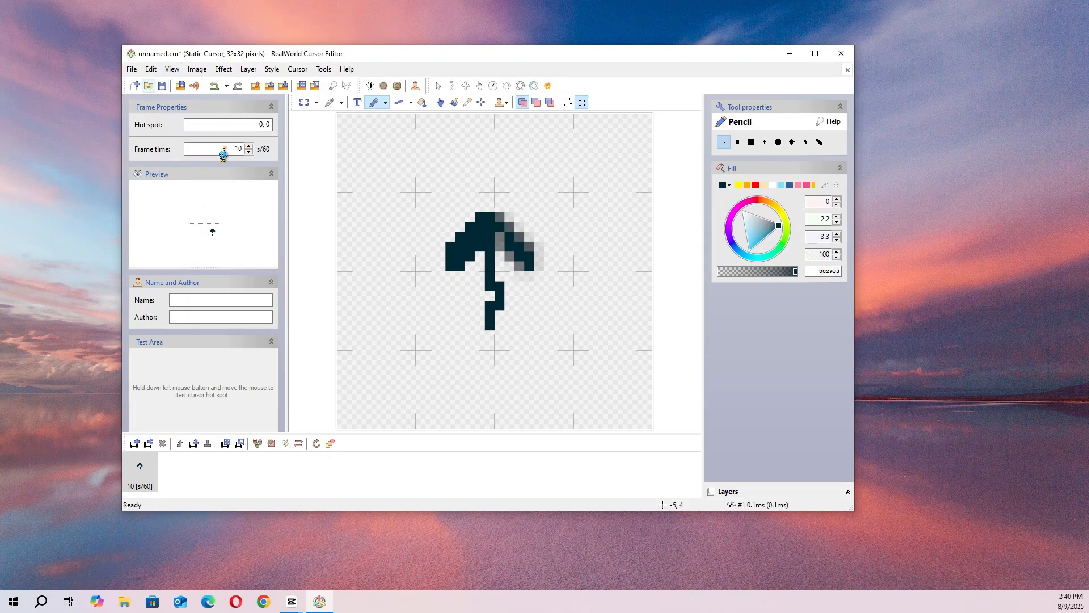
- Select the whole arrow, rotate it to point up-left and move it into the canvas's upper-left corner
{"action": "left_click", "coordinate": [304, 102]}
{"action": "left_click_drag", "start_coordinate": [406, 173], "coordinate": [633, 379]}
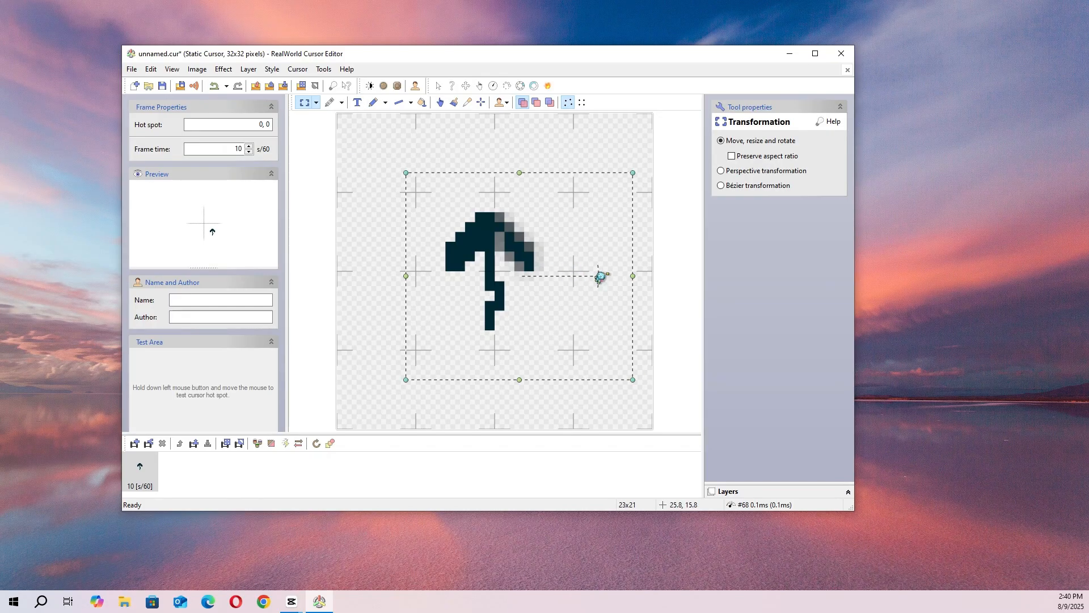
{"action": "left_click_drag", "start_coordinate": [607, 283], "coordinate": [612, 221]}
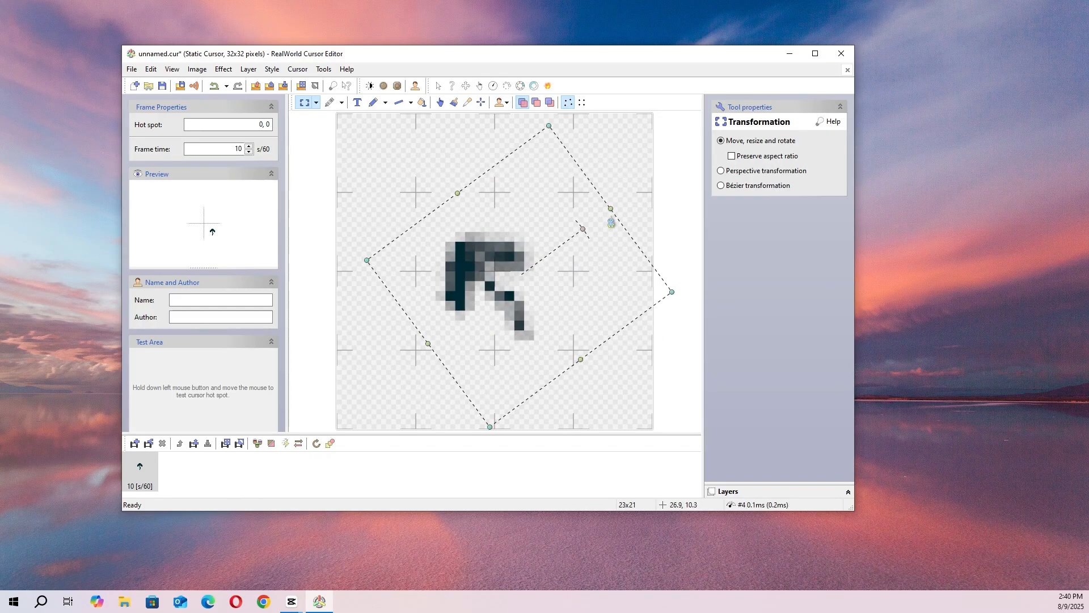
{"action": "left_click_drag", "start_coordinate": [503, 305], "coordinate": [392, 186]}
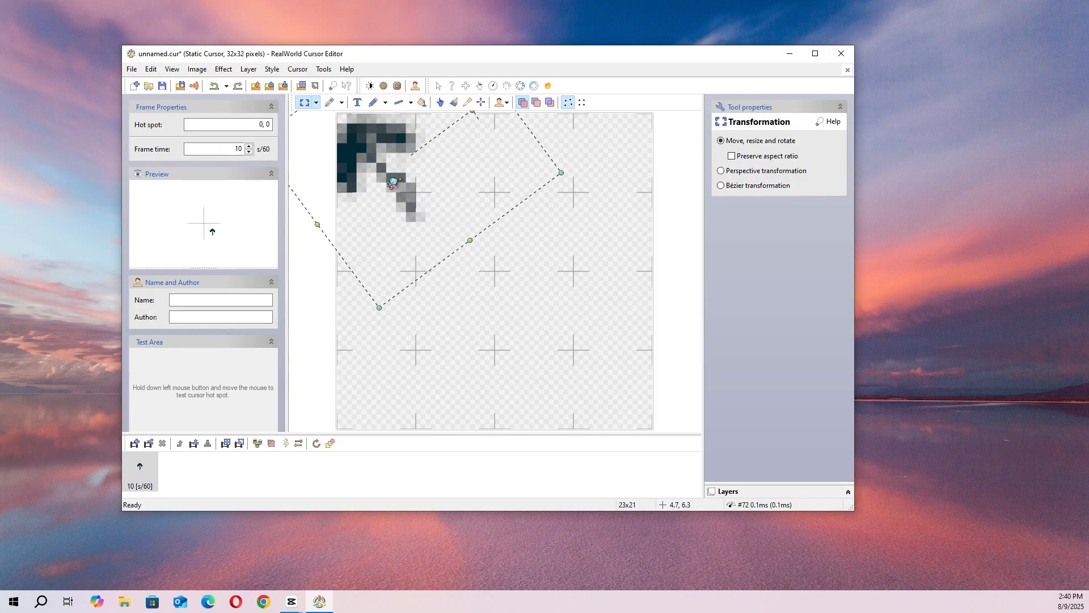
{"action": "left_click", "coordinate": [306, 284]}
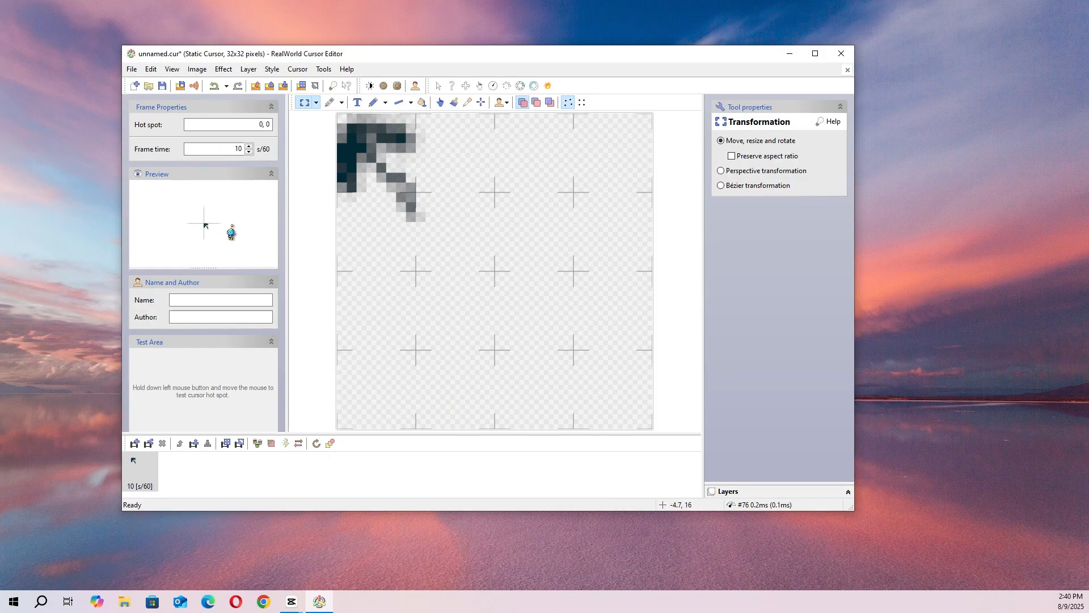
{"action": "left_click", "coordinate": [204, 225]}
{"action": "left_click_drag", "start_coordinate": [524, 241], "coordinate": [655, 399]}
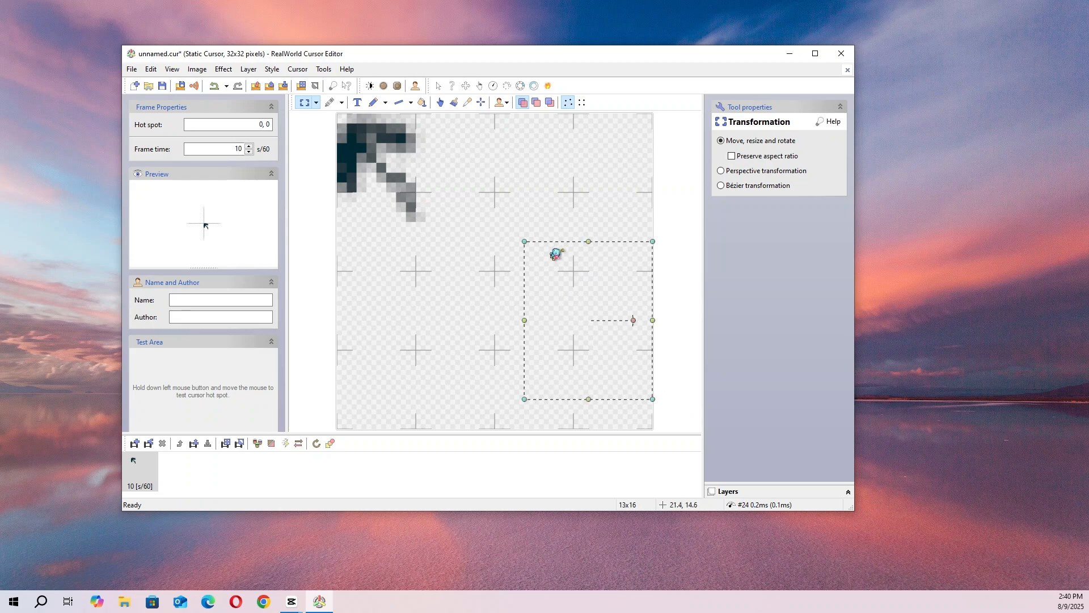
{"action": "left_click_drag", "start_coordinate": [526, 183], "coordinate": [657, 431]}
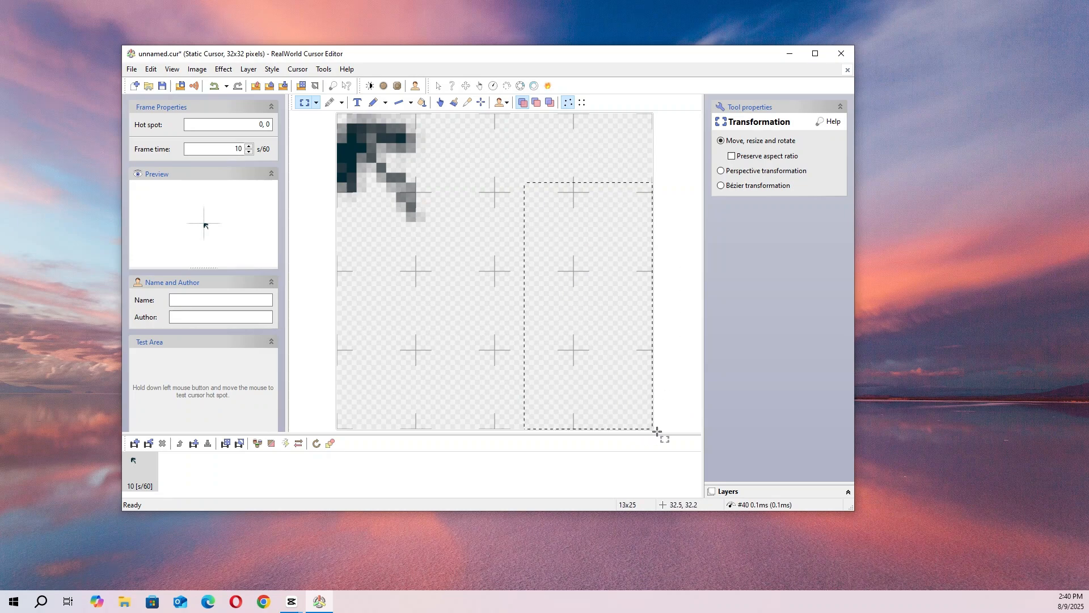
{"action": "left_click", "coordinate": [504, 249]}
- Set the hot spot to 0, 31, and rotate and move the arrow so it points into the canvas's lower-left corner
{"action": "left_click_drag", "start_coordinate": [220, 232], "coordinate": [237, 204]}
{"action": "left_click_drag", "start_coordinate": [222, 235], "coordinate": [225, 183]}
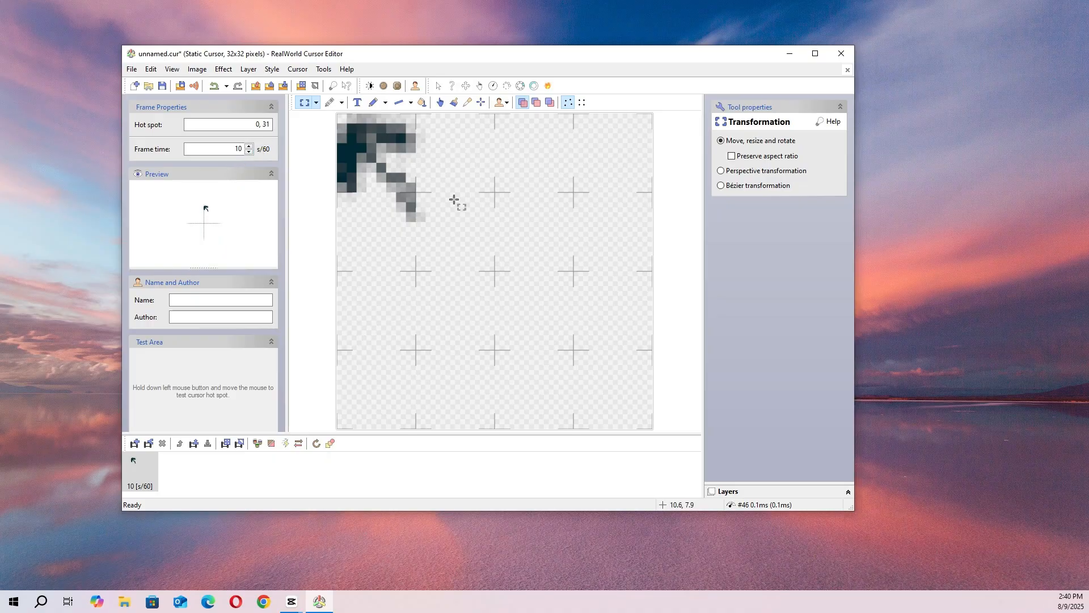
{"action": "left_click_drag", "start_coordinate": [524, 340], "coordinate": [303, 153]}
{"action": "left_click_drag", "start_coordinate": [349, 92], "coordinate": [343, 96]}
{"action": "left_click", "coordinate": [576, 203]}
{"action": "mouse_move", "coordinate": [495, 291]}
{"action": "left_mouse_down"}
{"action": "mouse_move", "coordinate": [329, 95]}
{"action": "mouse_move", "coordinate": [263, 60]}
{"action": "left_mouse_up"}
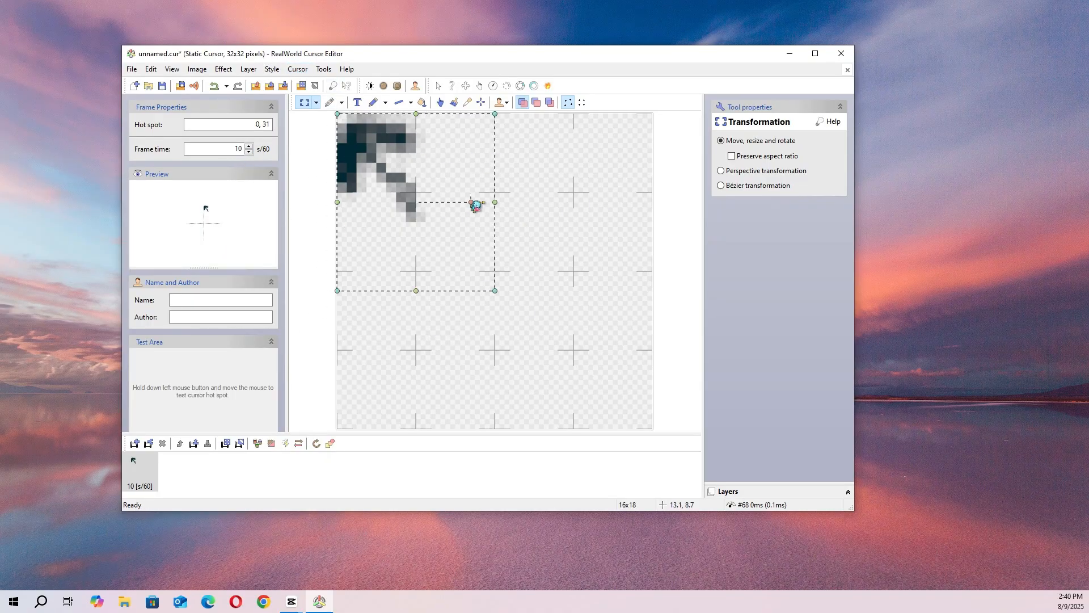
{"action": "left_click_drag", "start_coordinate": [476, 203], "coordinate": [388, 249]}
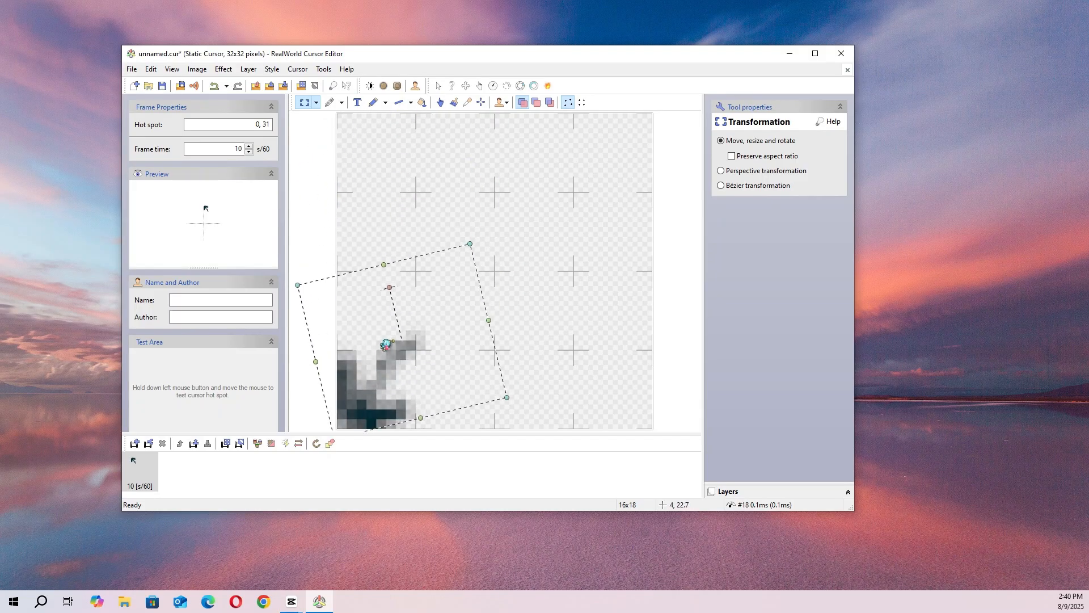
{"action": "left_click", "coordinate": [350, 192]}
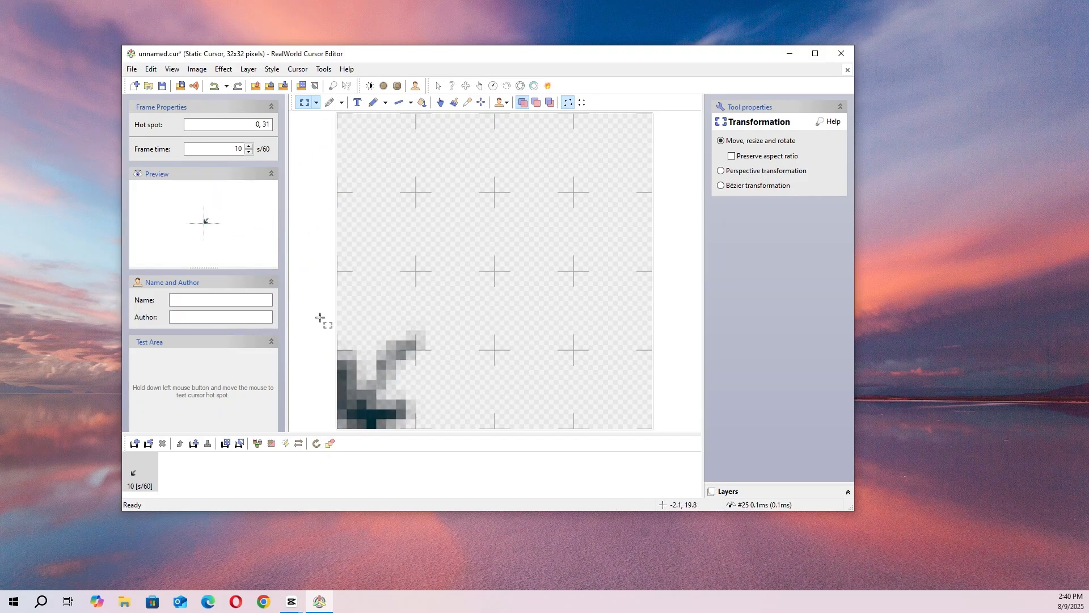
- Rotate and move the arrow so it points into the canvas's lower-right corner, and set the hot spot to 31, 31
{"action": "scroll", "coordinate": [325, 247], "scroll_direction": "down", "scroll_amount": 1}
{"action": "left_click_drag", "start_coordinate": [559, 409], "coordinate": [563, 408]}
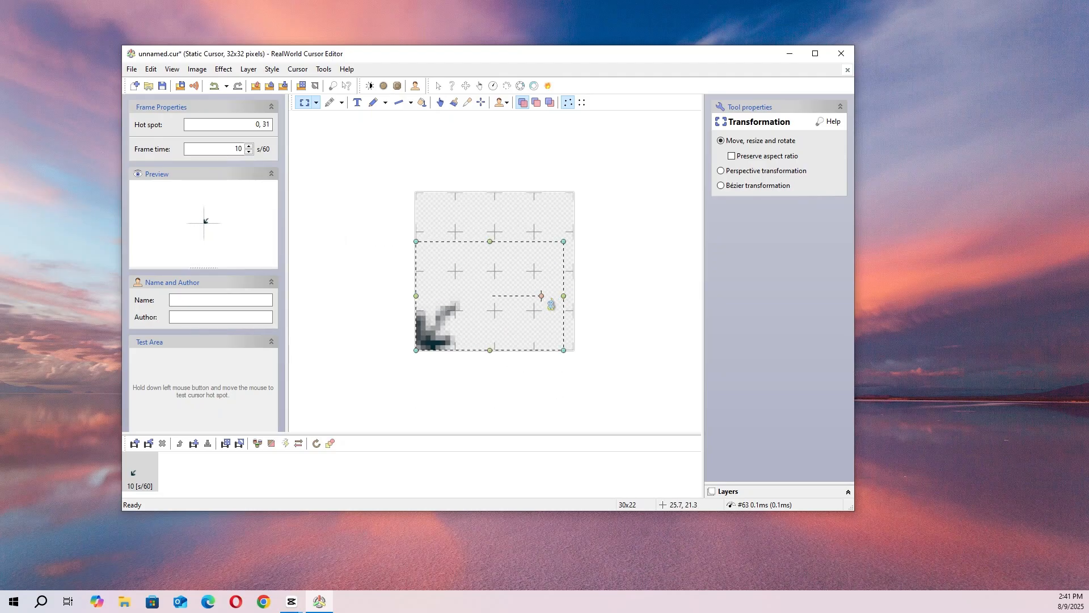
{"action": "left_click_drag", "start_coordinate": [550, 305], "coordinate": [491, 315]}
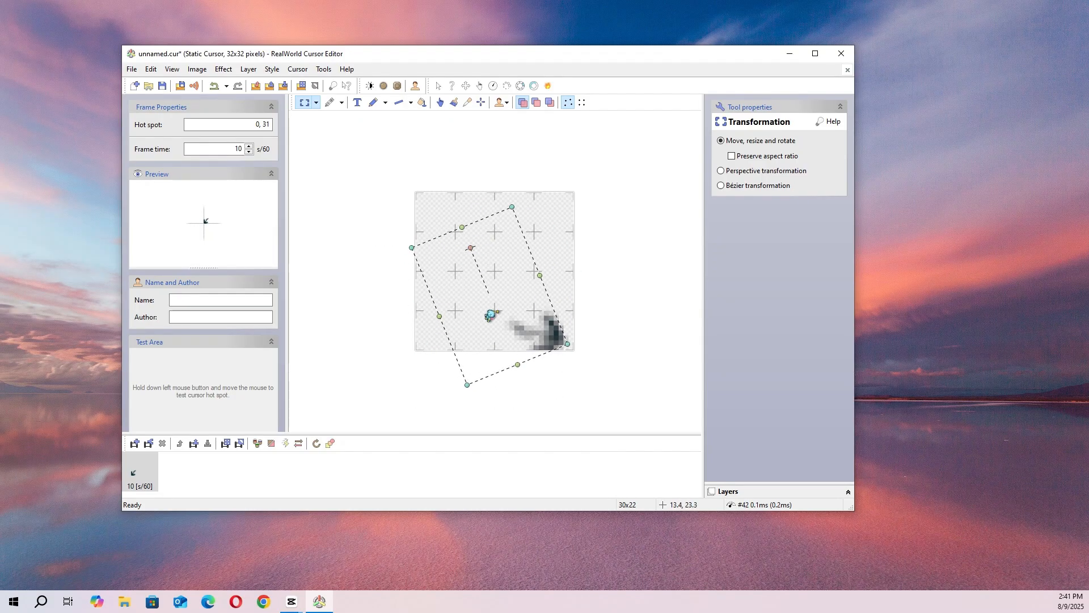
{"action": "left_click", "coordinate": [335, 242]}
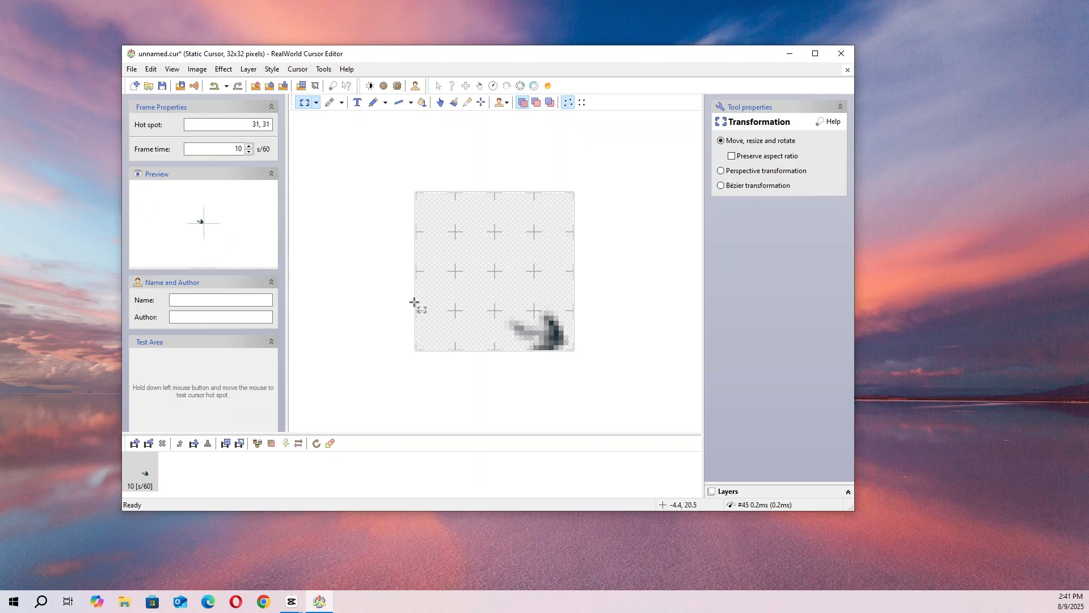
- Select the arrow, rotate it so it points up in the canvas's upper-right corner, and set the hot spot to 31, 0
{"action": "left_click_drag", "start_coordinate": [460, 256], "coordinate": [653, 440]}
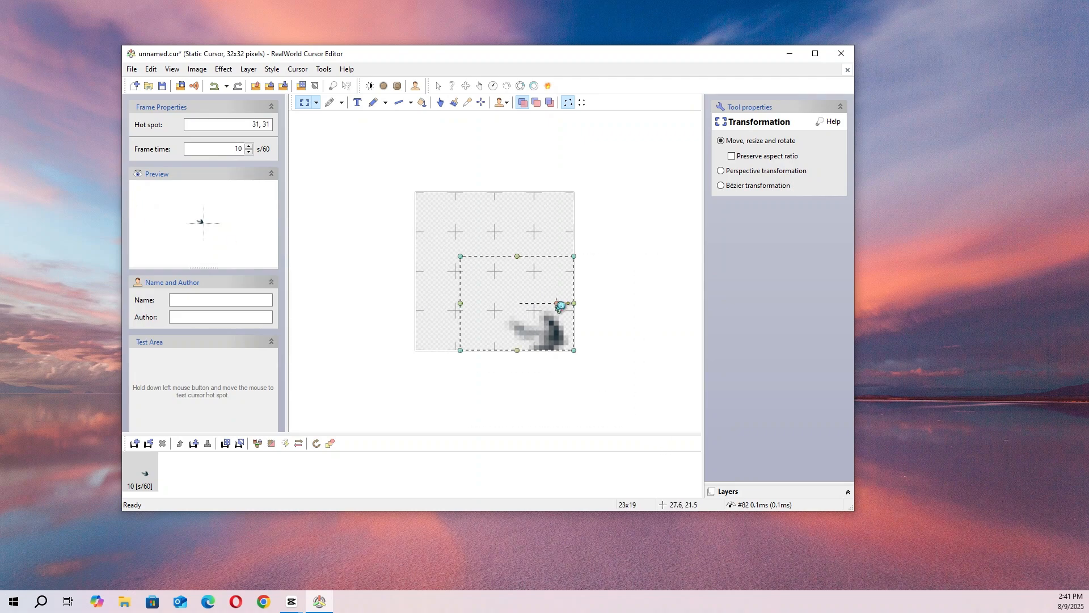
{"action": "left_click_drag", "start_coordinate": [460, 196], "coordinate": [630, 394]}
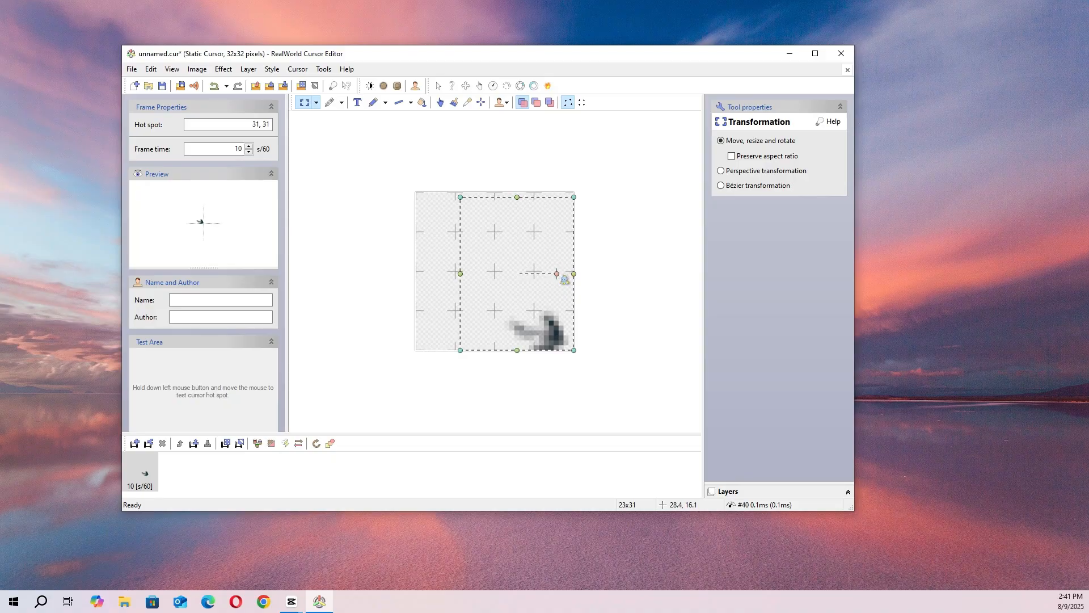
{"action": "left_click_drag", "start_coordinate": [565, 279], "coordinate": [492, 207]}
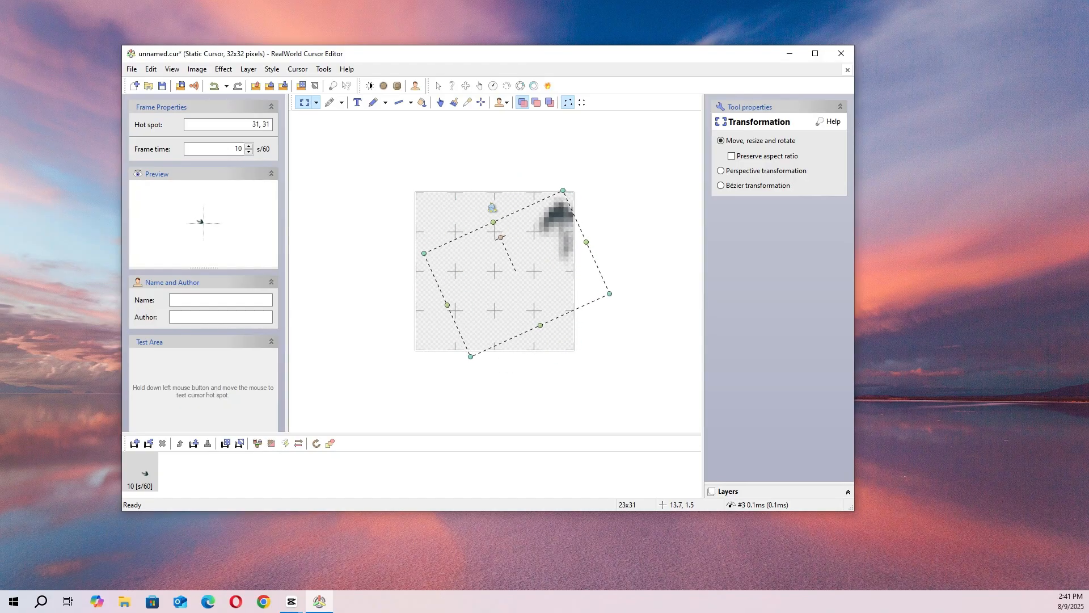
{"action": "left_click", "coordinate": [343, 206]}
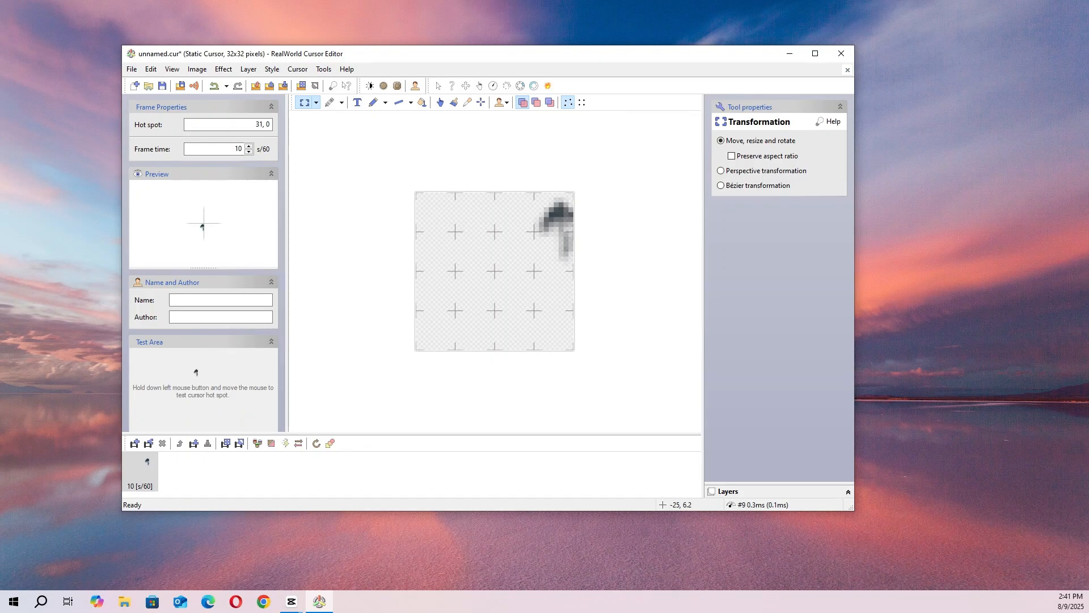
- Try out the cursor by drawing in the test area, with the hot spot moved to 0, 31
{"action": "left_click_drag", "start_coordinate": [191, 362], "coordinate": [211, 376]}
{"action": "left_click_drag", "start_coordinate": [208, 239], "coordinate": [273, 171]}
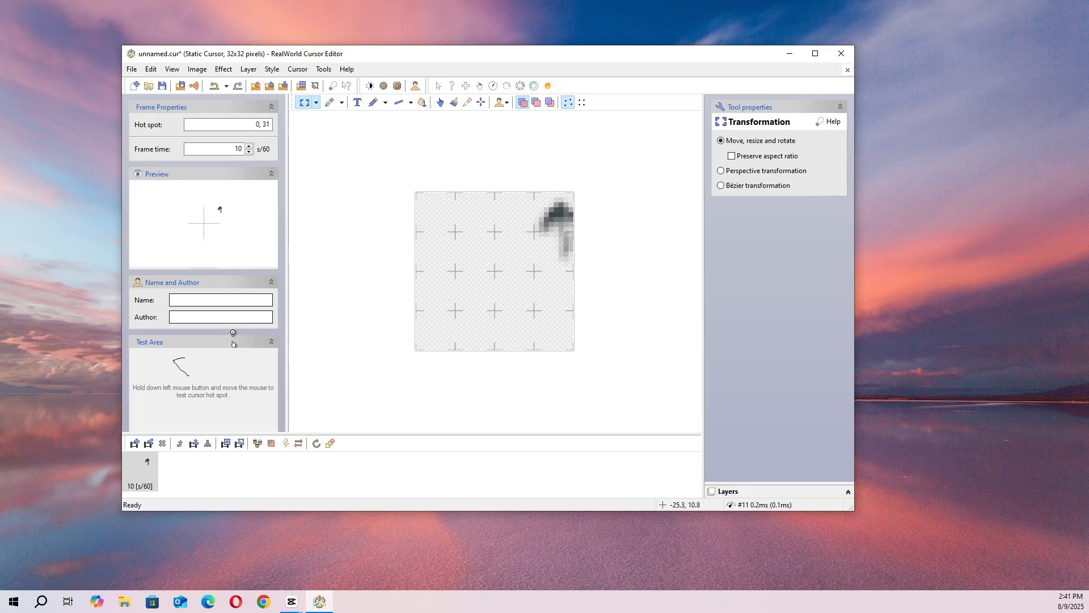
{"action": "left_click", "coordinate": [213, 369]}
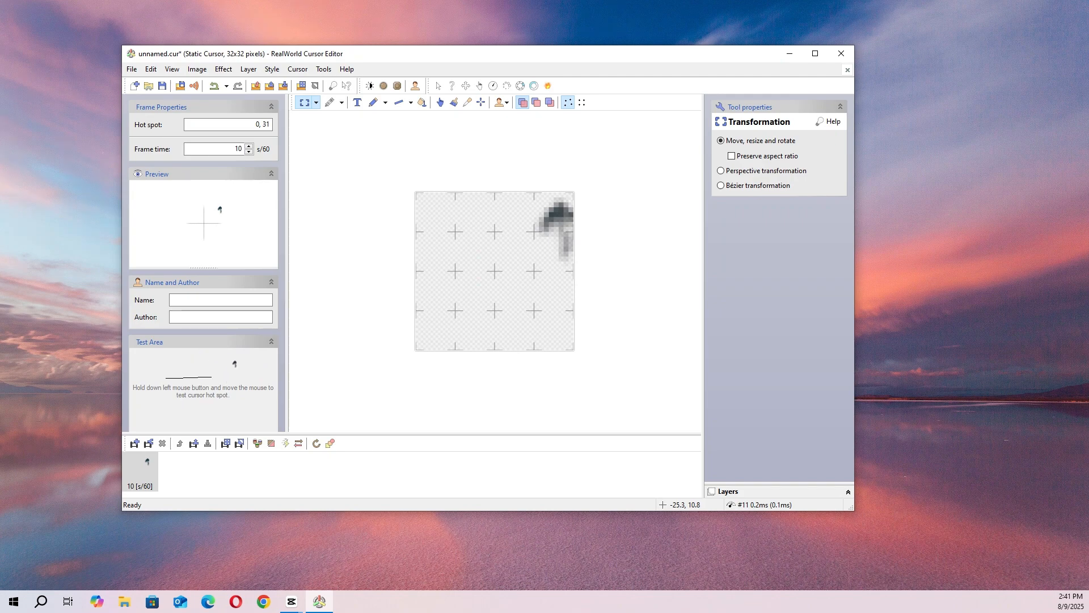
{"action": "scroll", "coordinate": [215, 369], "scroll_direction": "down", "scroll_amount": 1}
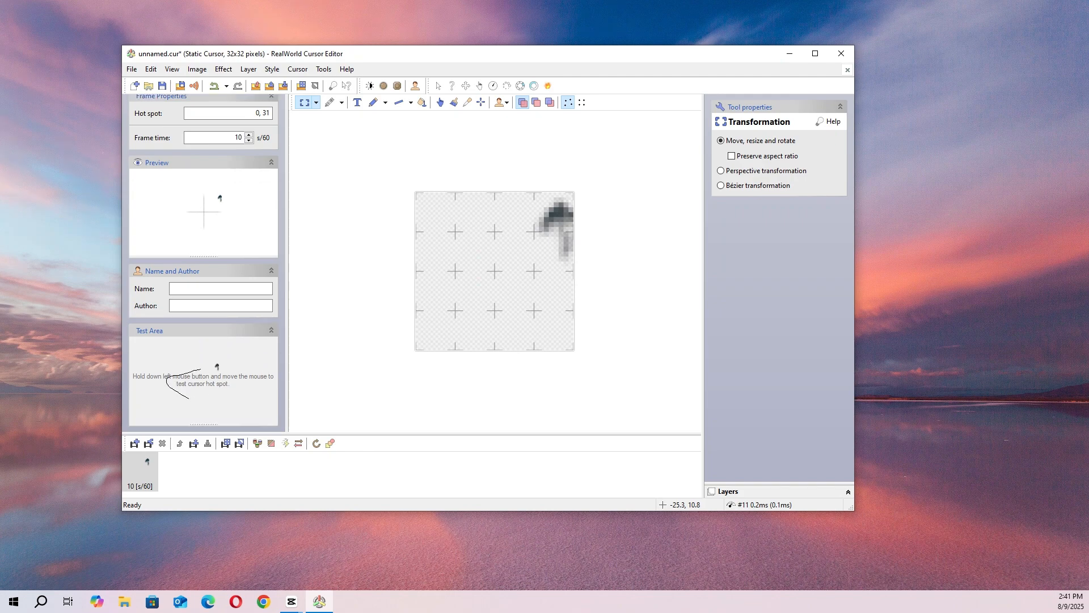
- Set the hot spot to 31, 0 and draw lines in the test area to check the cursor
{"action": "mouse_move", "coordinate": [163, 354]}
{"action": "left_mouse_down"}
{"action": "mouse_move", "coordinate": [259, 395]}
{"action": "mouse_move", "coordinate": [223, 337]}
{"action": "mouse_move", "coordinate": [187, 345]}
{"action": "mouse_move", "coordinate": [277, 367]}
{"action": "mouse_move", "coordinate": [182, 348]}
{"action": "left_mouse_up"}
{"action": "left_click_drag", "start_coordinate": [226, 201], "coordinate": [106, 265]}
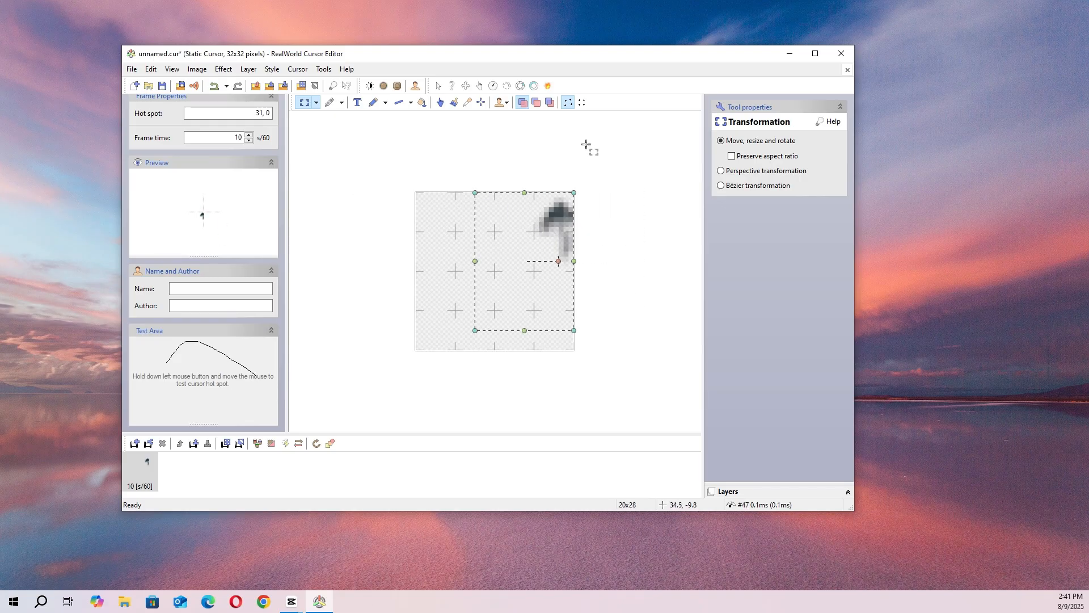
{"action": "mouse_move", "coordinate": [229, 338]}
{"action": "left_mouse_down"}
{"action": "mouse_move", "coordinate": [233, 347]}
{"action": "mouse_move", "coordinate": [203, 352]}
{"action": "left_mouse_up"}
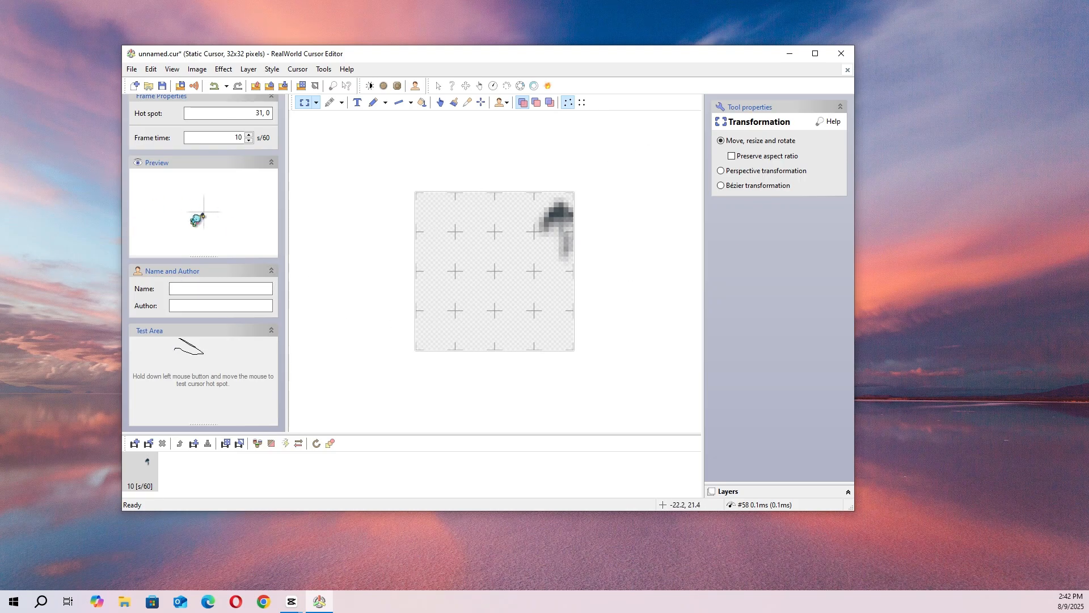
- Set the hot spot to 0, 0, move the arrow to the canvas's upper-left corner, and try the cursor in the test area
{"action": "left_click_drag", "start_coordinate": [208, 216], "coordinate": [274, 229]}
{"action": "left_click_drag", "start_coordinate": [233, 356], "coordinate": [240, 355]}
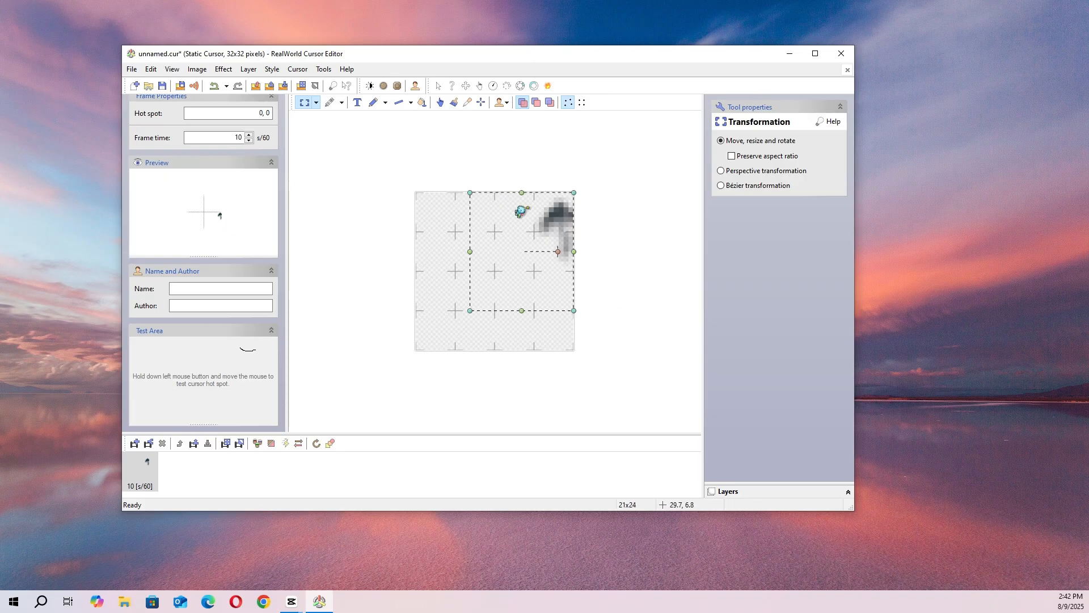
{"action": "left_click_drag", "start_coordinate": [553, 224], "coordinate": [427, 218]}
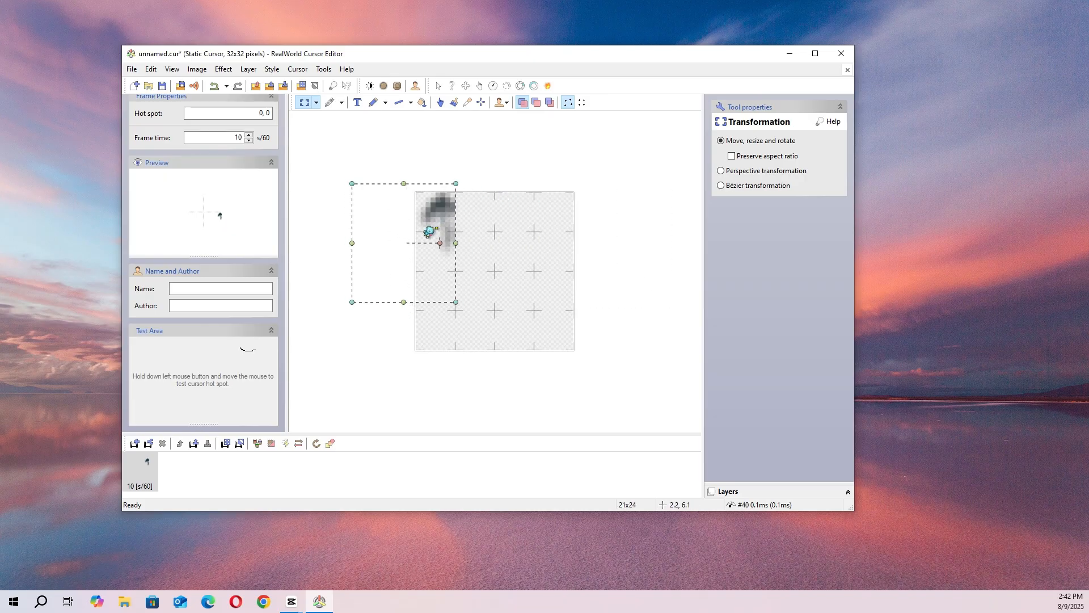
{"action": "left_click_drag", "start_coordinate": [190, 355], "coordinate": [206, 341]}
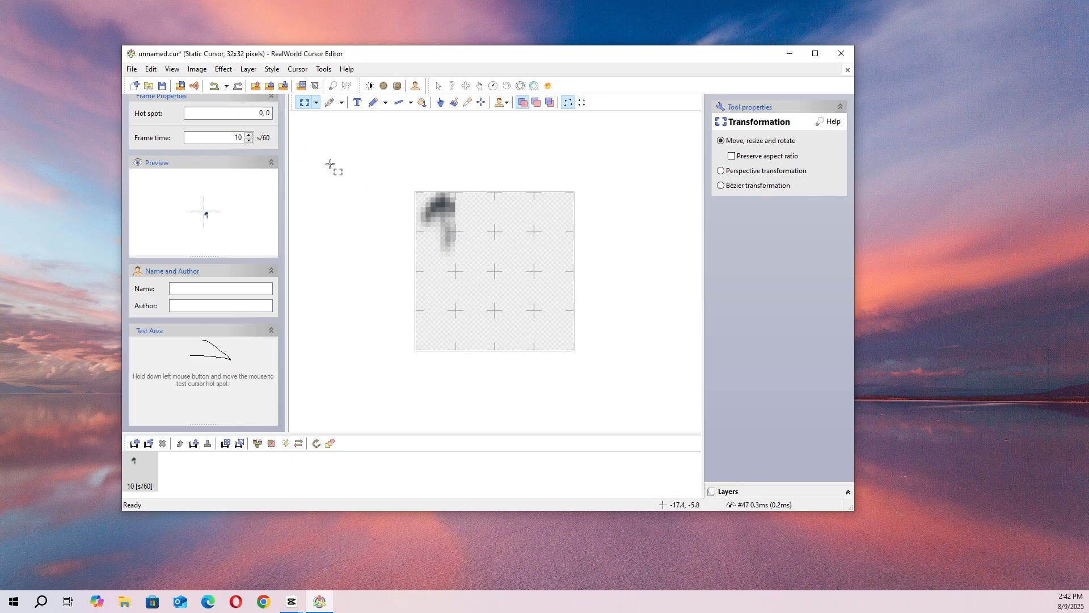
- Select the whole arrow on the canvas and delete it
{"action": "left_click_drag", "start_coordinate": [413, 190], "coordinate": [532, 301]}
{"action": "key", "text": "Delete"}
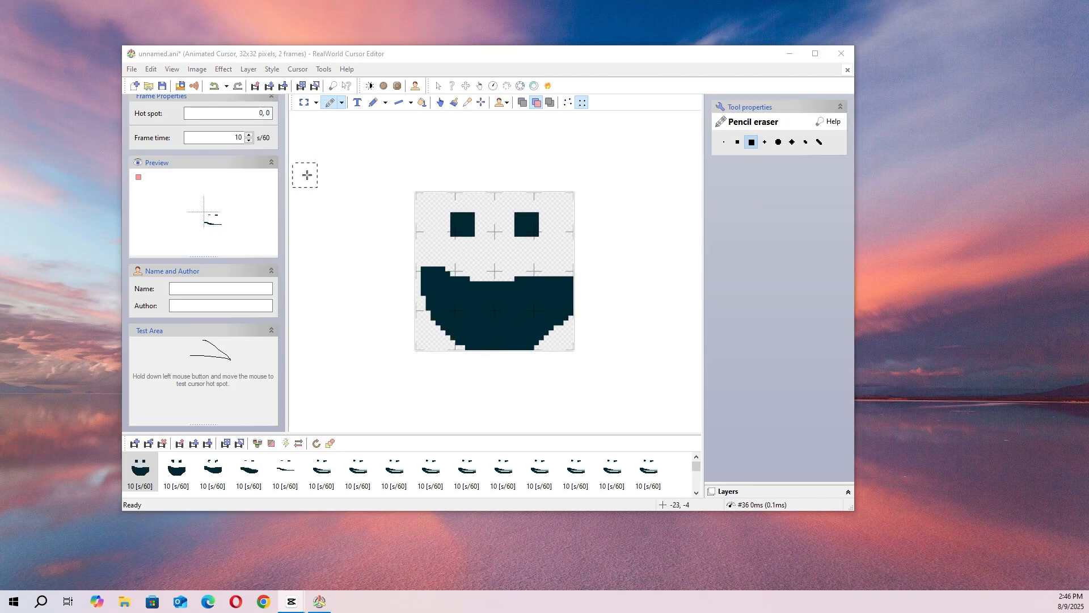
- Set the animated smiley cursor's hot spot to 15, 11, and try erasing the first frame's face before undoing the erasure
{"action": "left_click_drag", "start_coordinate": [212, 224], "coordinate": [191, 212]}
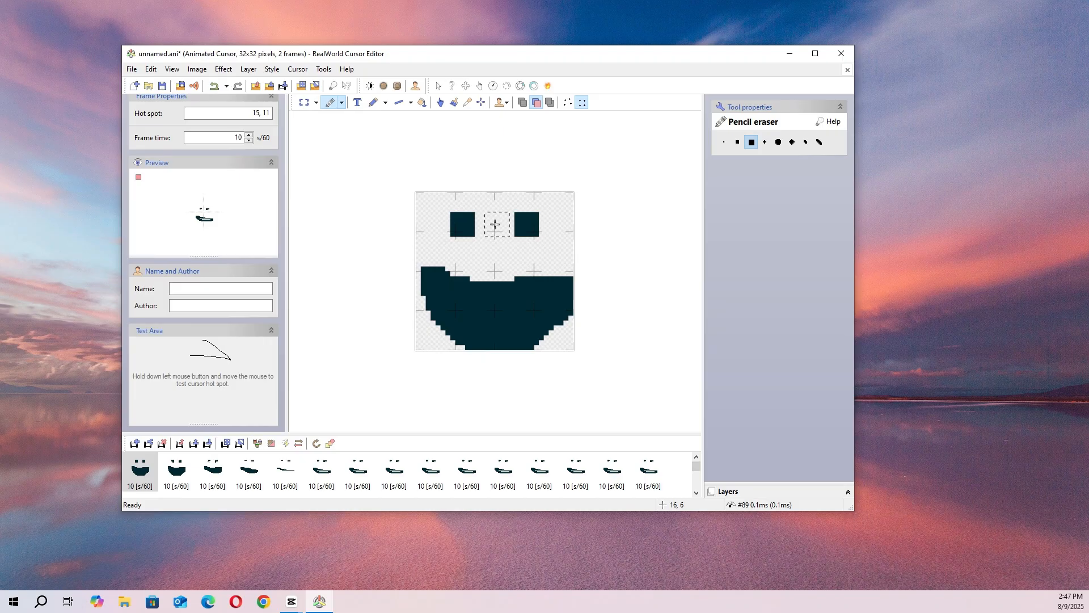
{"action": "mouse_move", "coordinate": [495, 224]}
{"action": "left_mouse_down"}
{"action": "mouse_move", "coordinate": [525, 278]}
{"action": "mouse_move", "coordinate": [559, 298]}
{"action": "mouse_move", "coordinate": [465, 239]}
{"action": "mouse_move", "coordinate": [465, 374]}
{"action": "mouse_move", "coordinate": [528, 383]}
{"action": "left_mouse_up"}
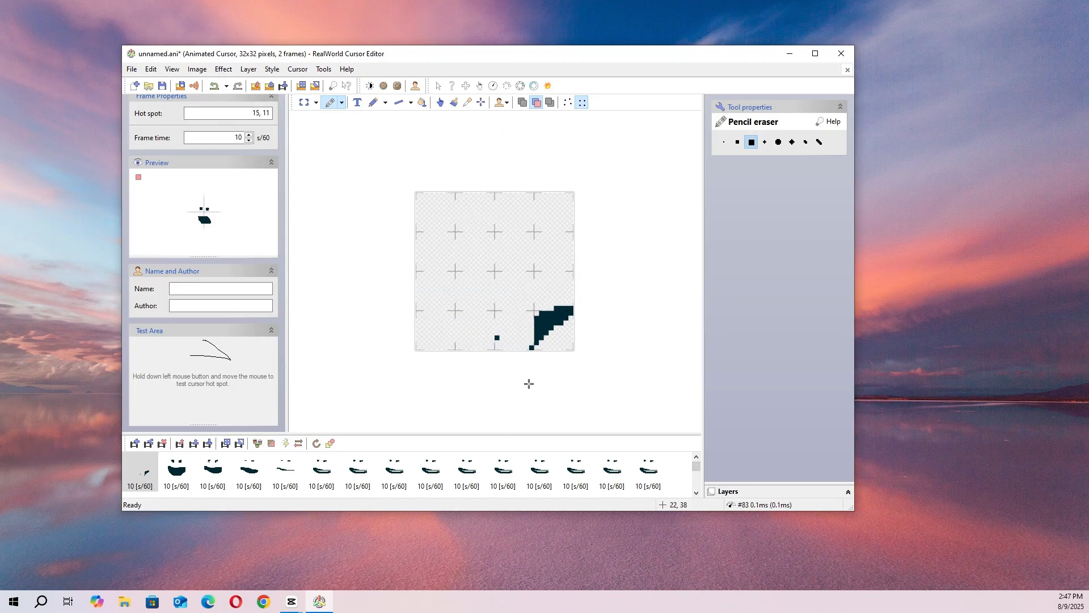
{"action": "left_click", "coordinate": [219, 85]}
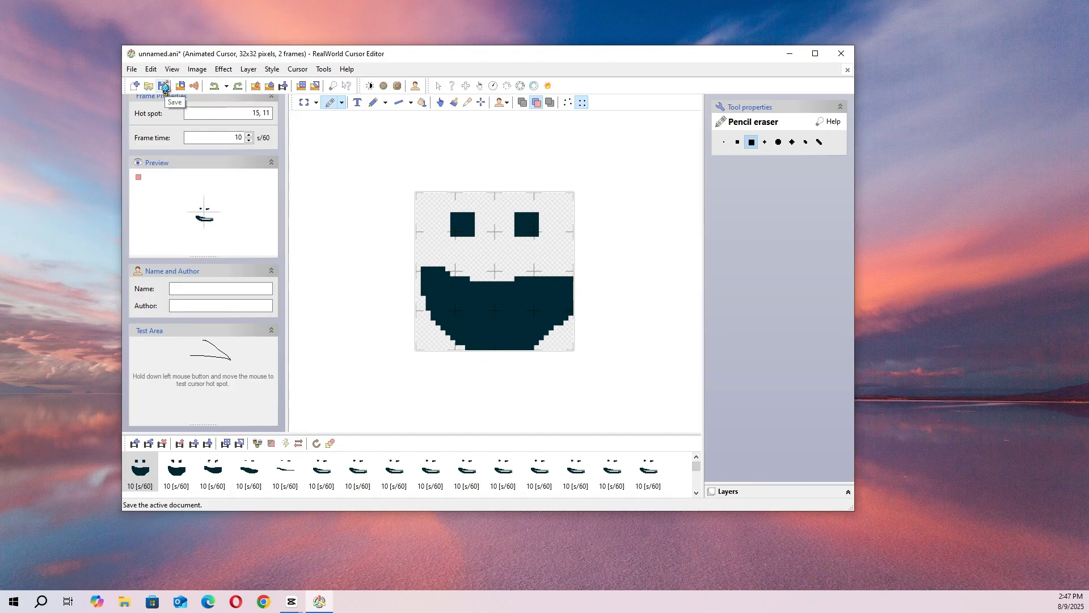
- Bring up the save dialog for the animated cursor unnamed.ani and dismiss it without saving
{"action": "left_click", "coordinate": [164, 87]}
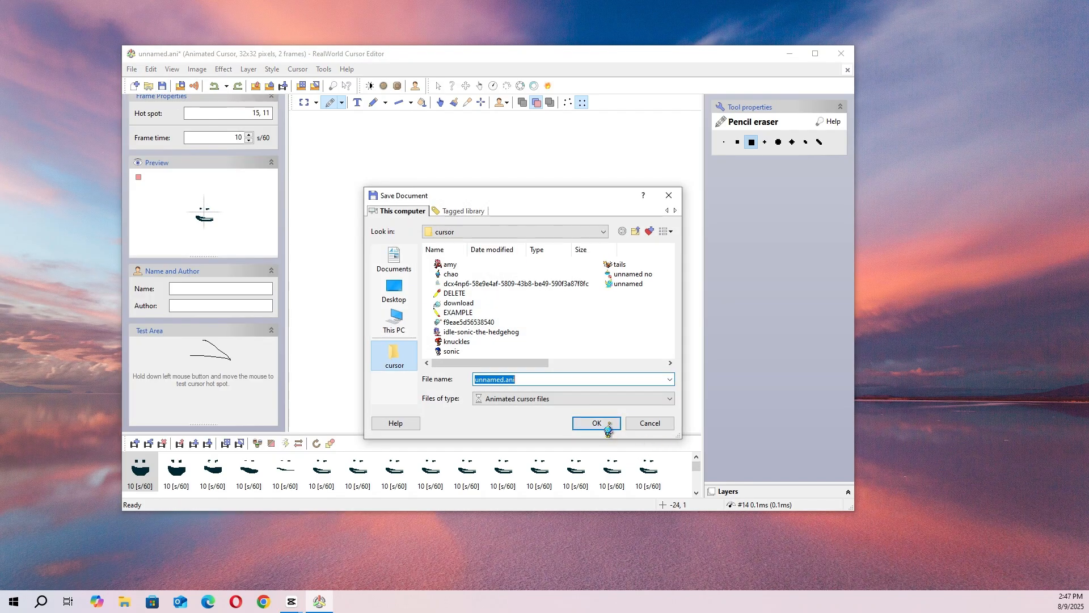
{"action": "left_click", "coordinate": [652, 424]}
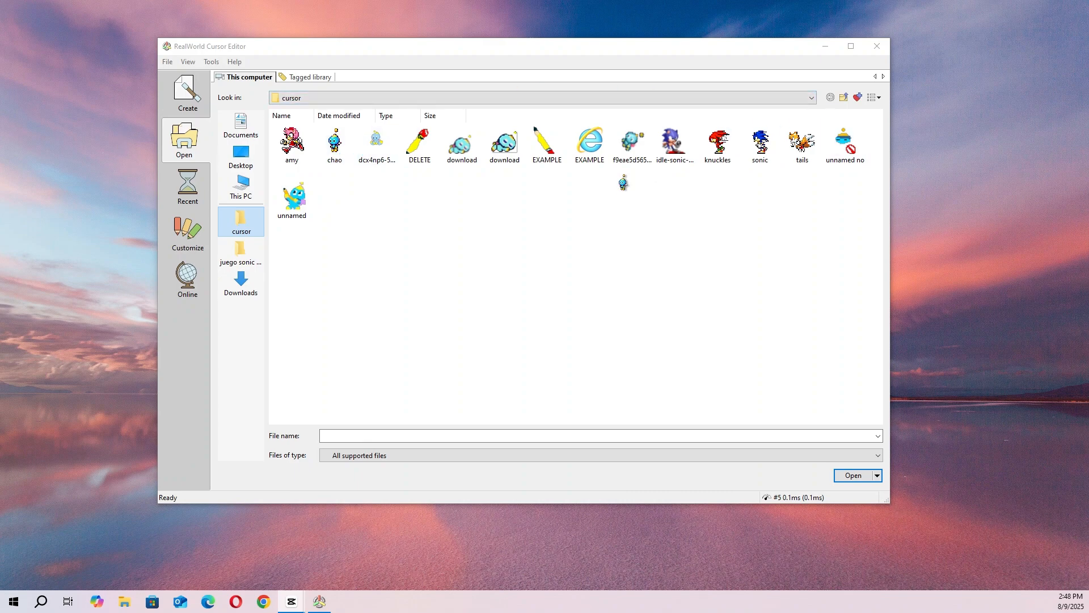
- Look through the Desktop, This PC and Documents folders for an image to turn into a cursor
{"action": "left_click", "coordinate": [515, 156]}
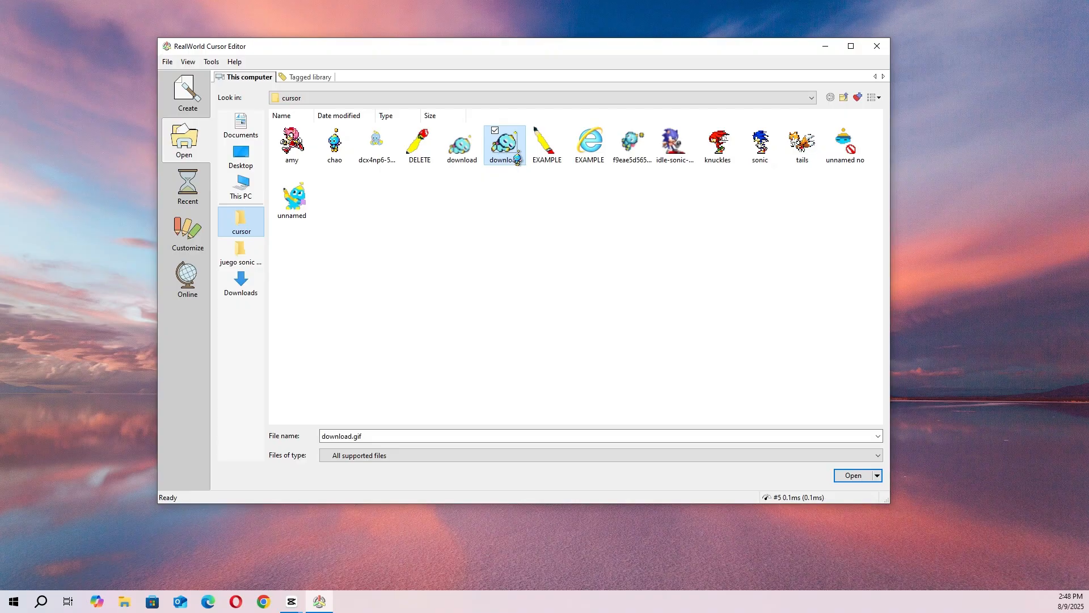
{"action": "left_click", "coordinate": [232, 154]}
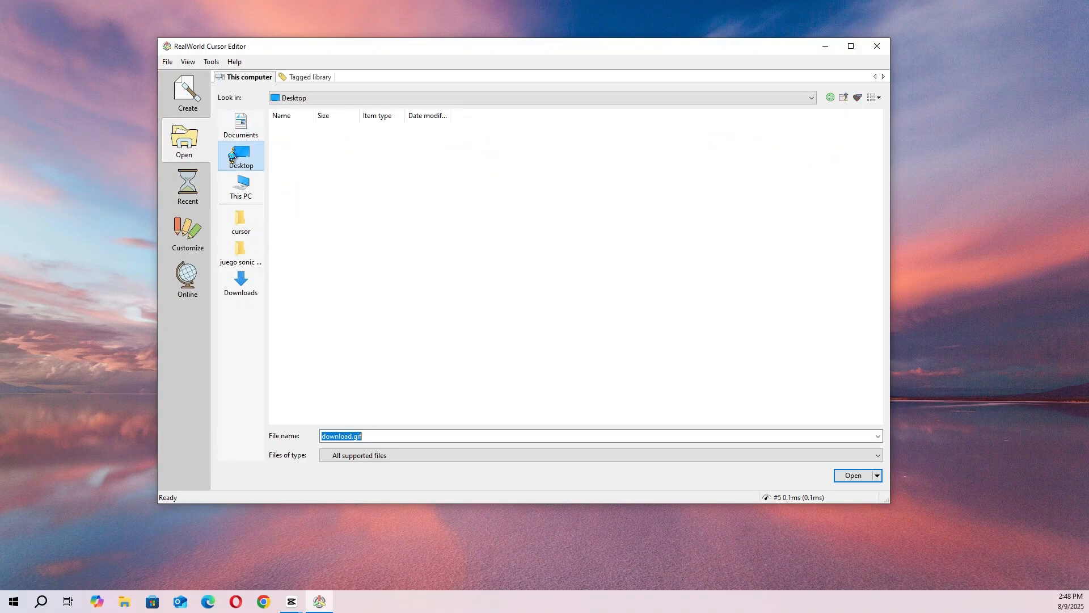
{"action": "left_click", "coordinate": [241, 181]}
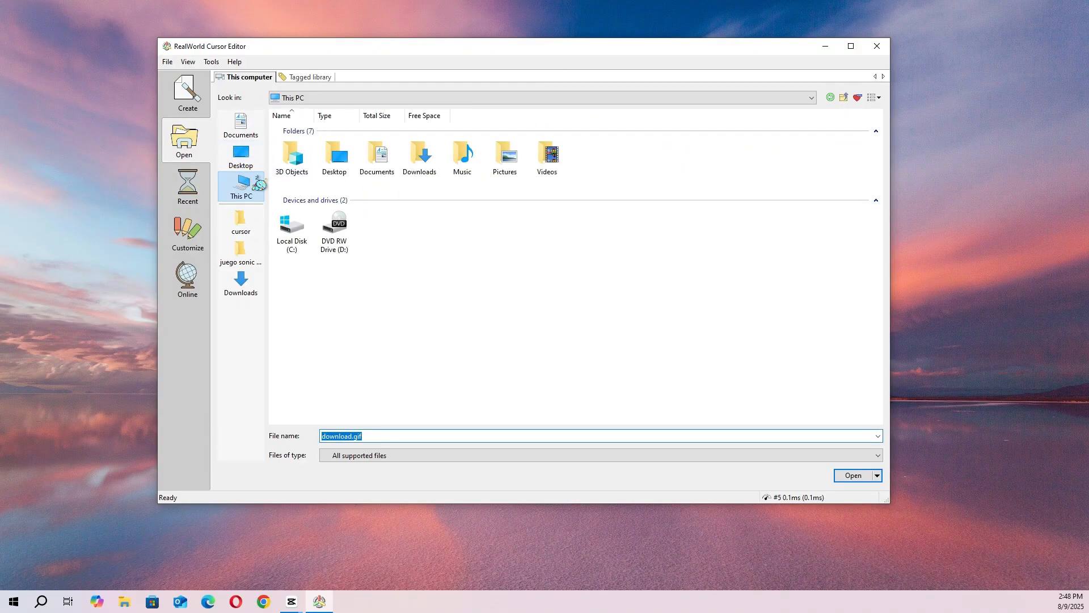
{"action": "left_click", "coordinate": [255, 162]}
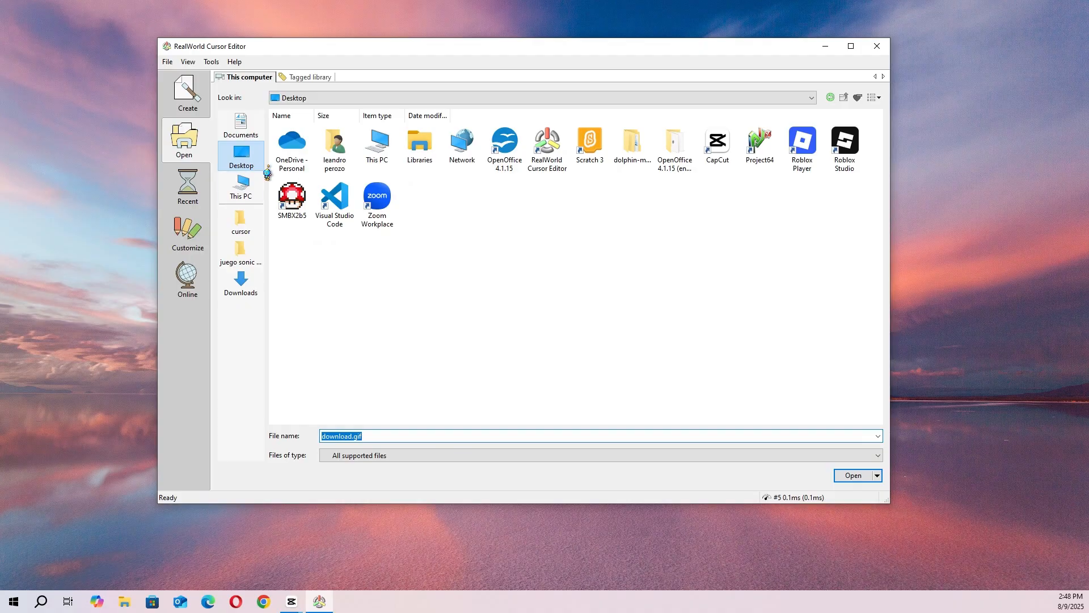
{"action": "left_click", "coordinate": [241, 126]}
{"action": "left_click", "coordinate": [241, 184]}
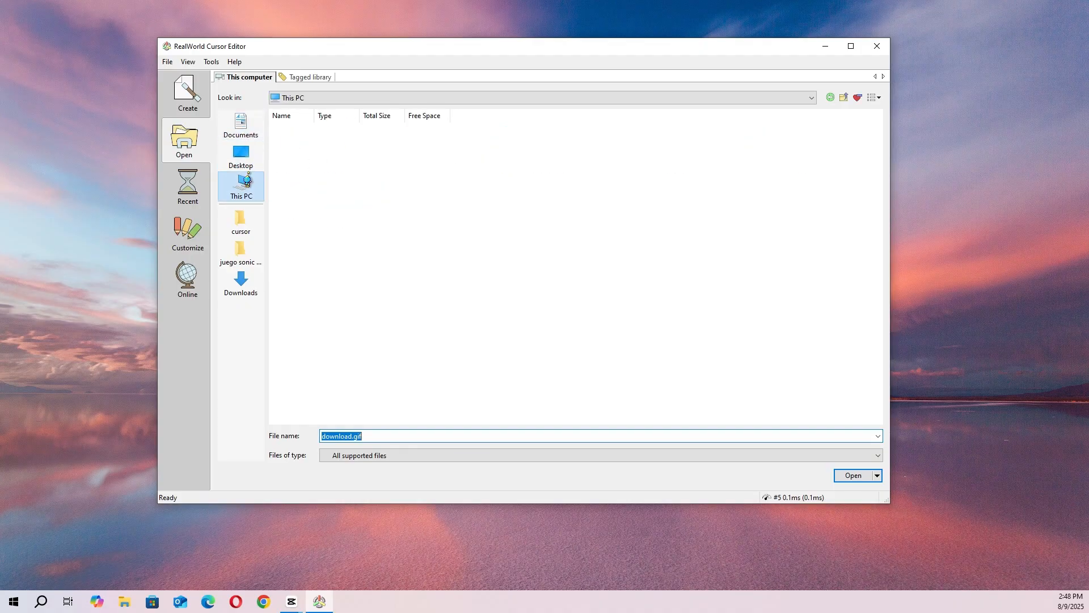
{"action": "left_click", "coordinate": [241, 124]}
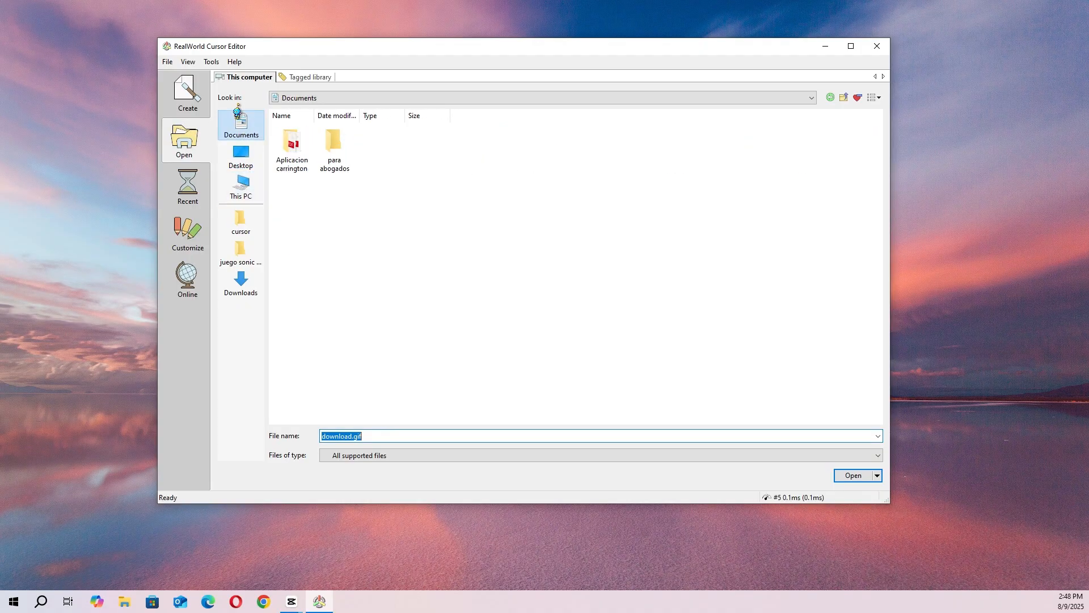
- Open the sonic-sonic-sprite.gif image from the "juego sonic y sonico scratch" folder in Downloads
{"action": "left_click", "coordinate": [233, 290]}
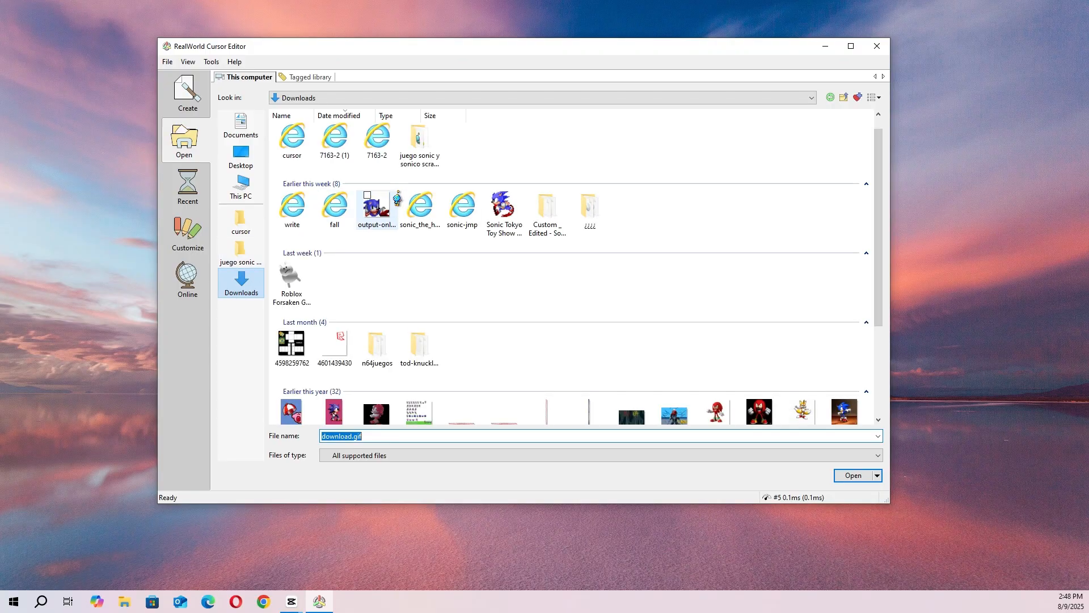
{"action": "scroll", "coordinate": [341, 352], "scroll_direction": "down", "scroll_amount": 5}
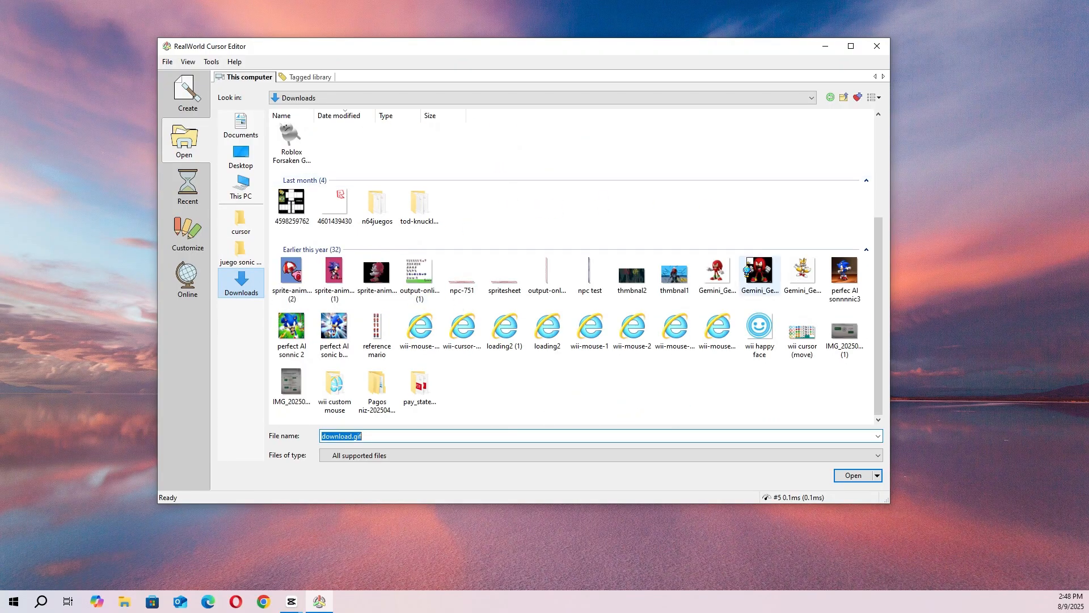
{"action": "scroll", "coordinate": [751, 293], "scroll_direction": "up", "scroll_amount": 3}
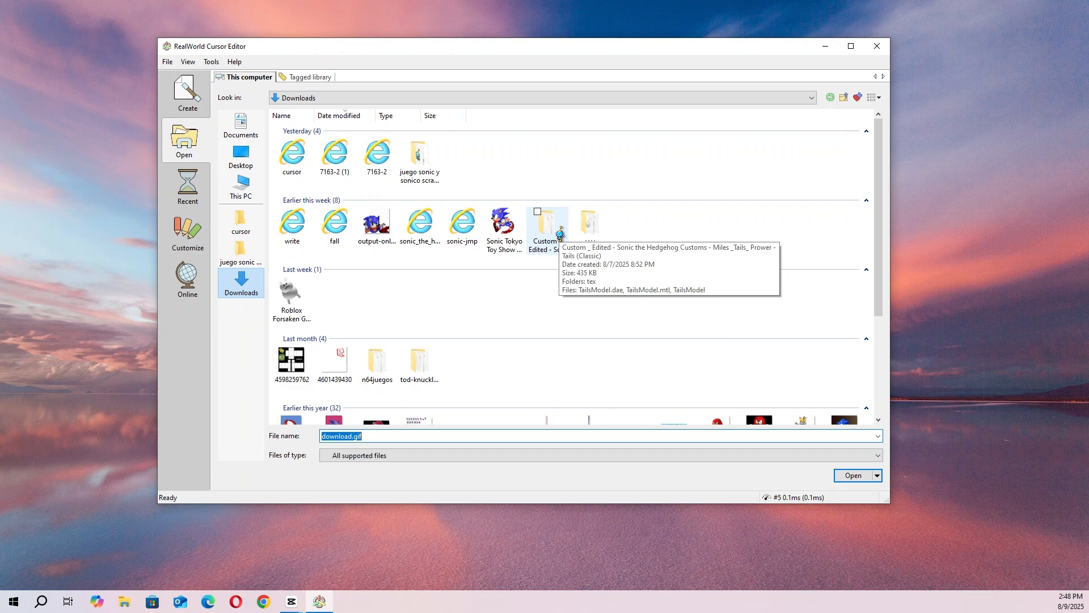
{"action": "scroll", "coordinate": [559, 234], "scroll_direction": "down", "scroll_amount": 3}
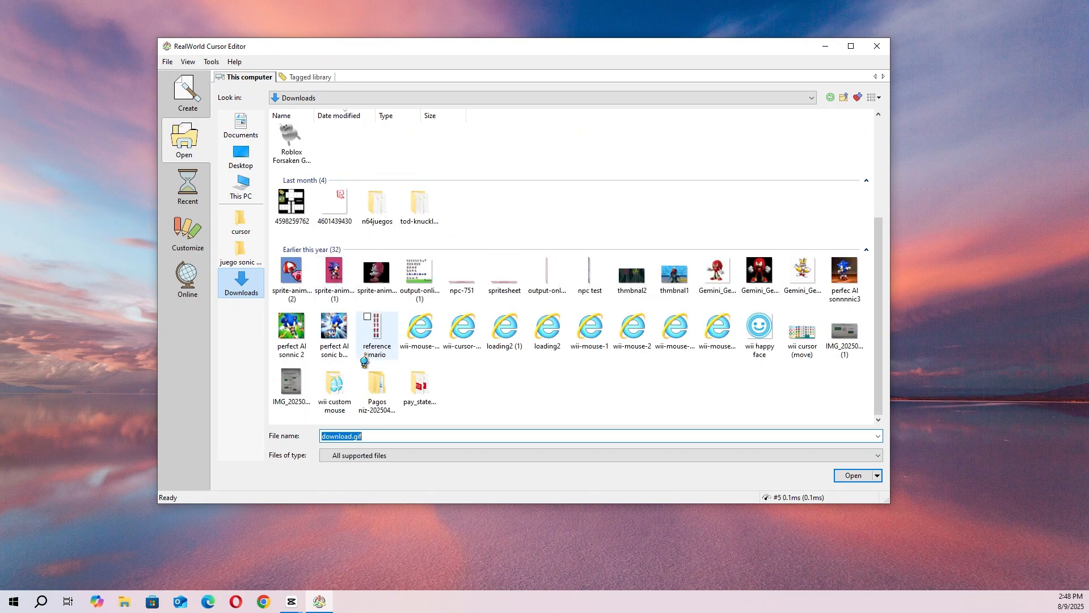
{"action": "scroll", "coordinate": [673, 399], "scroll_direction": "up", "scroll_amount": 3}
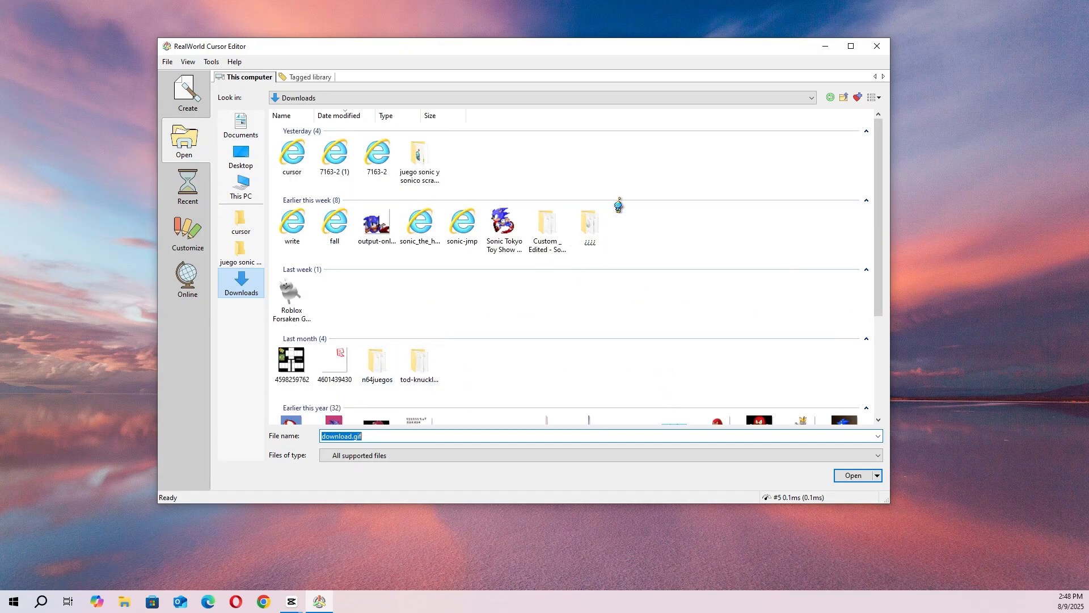
{"action": "double_click", "coordinate": [418, 150]}
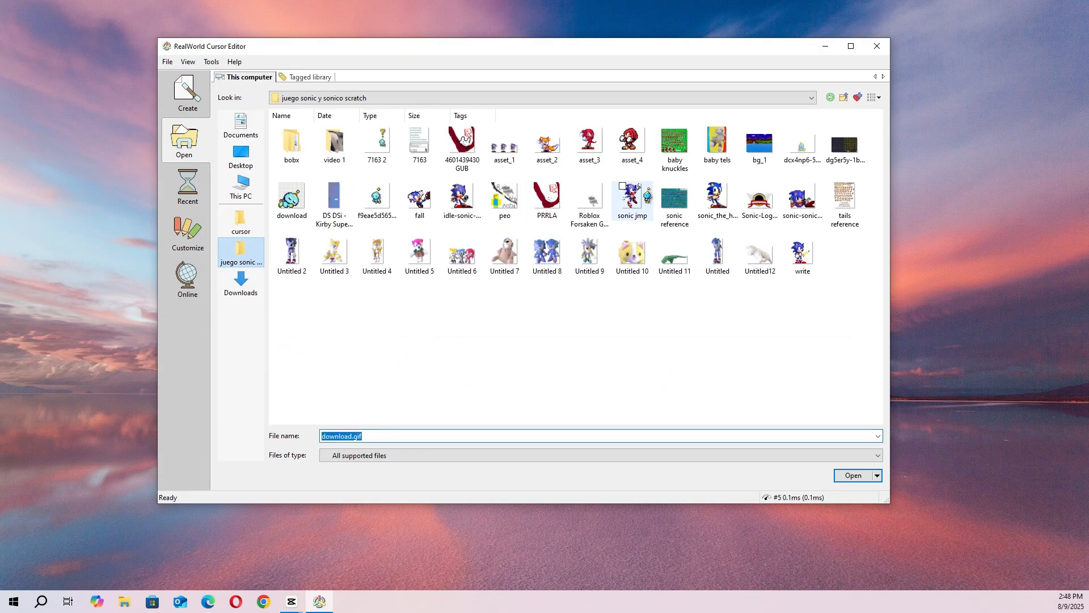
{"action": "double_click", "coordinate": [801, 199]}
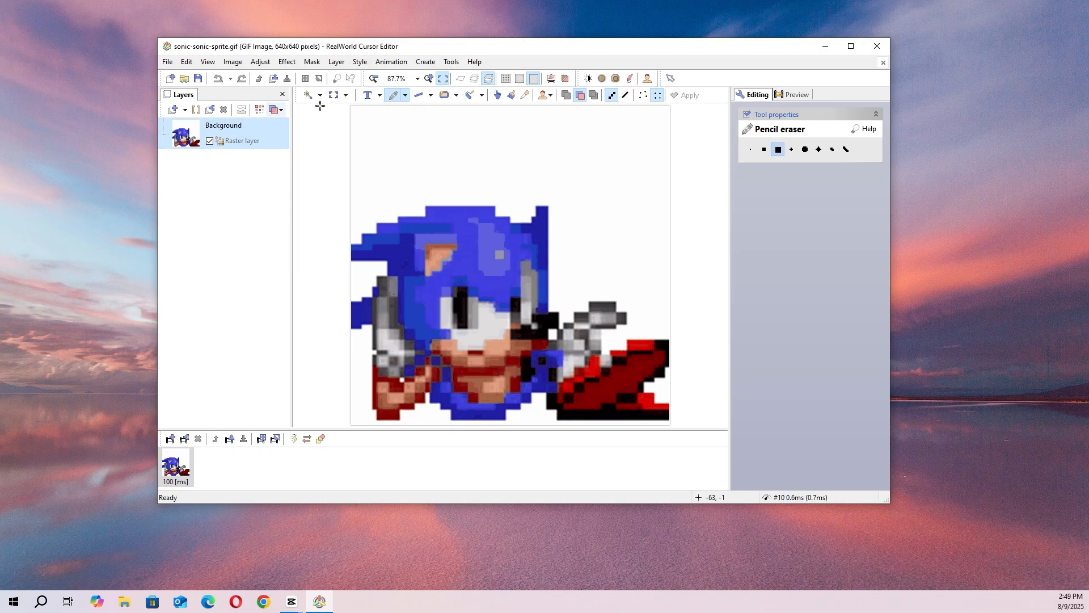
- Try to erase the white background around the Sonic sprite by hand with the Pencil eraser
{"action": "left_click_drag", "start_coordinate": [396, 123], "coordinate": [348, 155]}
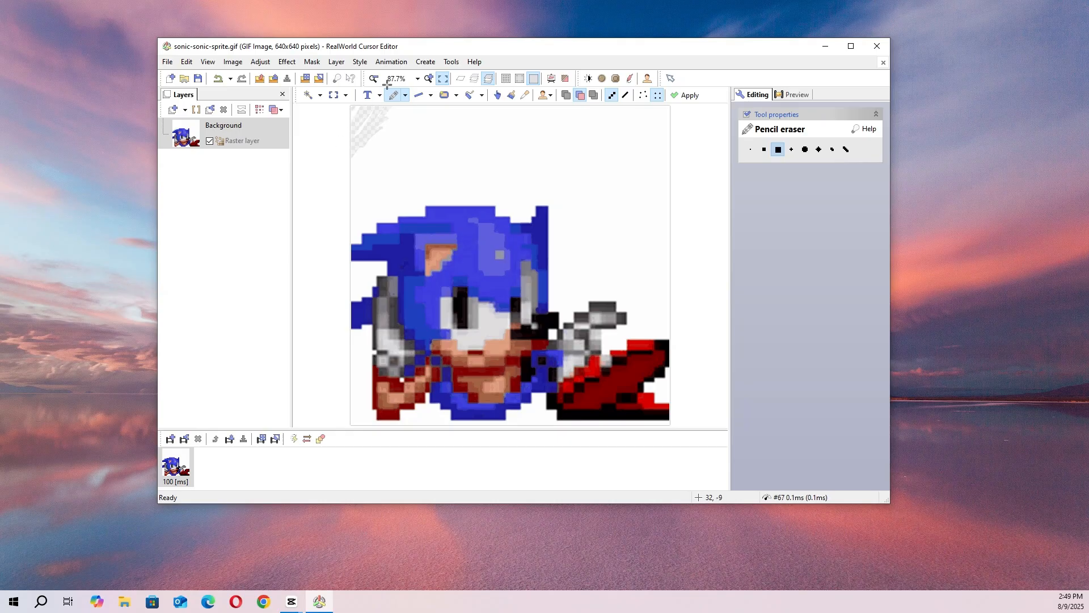
{"action": "mouse_move", "coordinate": [350, 125]}
{"action": "left_mouse_down"}
{"action": "mouse_move", "coordinate": [343, 141]}
{"action": "mouse_move", "coordinate": [457, 112]}
{"action": "mouse_move", "coordinate": [944, 146]}
{"action": "mouse_move", "coordinate": [462, 102]}
{"action": "mouse_move", "coordinate": [623, 117]}
{"action": "mouse_move", "coordinate": [664, 156]}
{"action": "mouse_move", "coordinate": [409, 101]}
{"action": "mouse_move", "coordinate": [862, 158]}
{"action": "mouse_move", "coordinate": [451, 122]}
{"action": "left_mouse_up"}
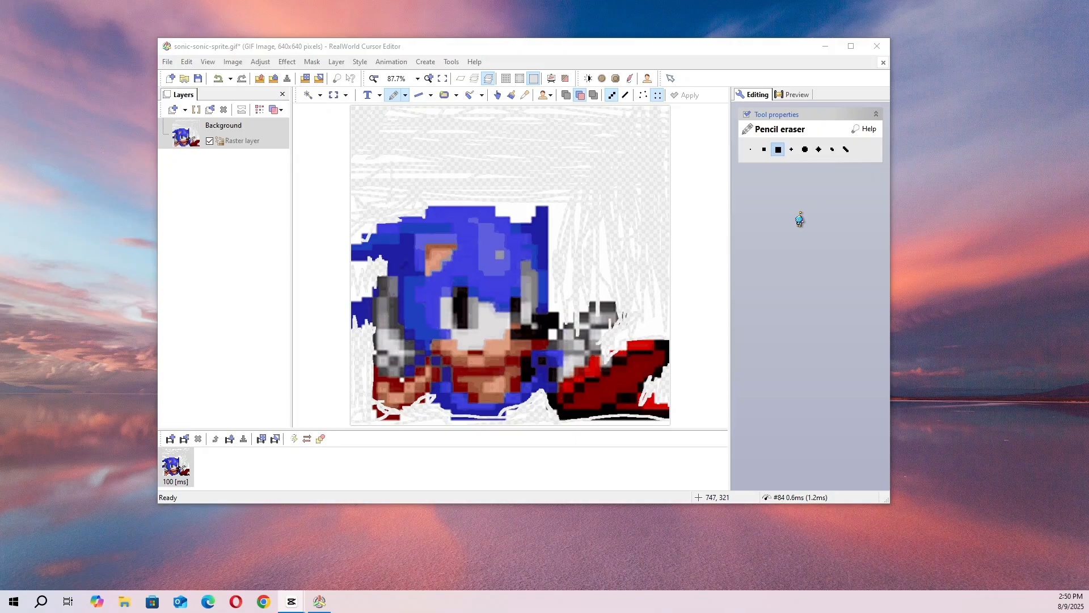
{"action": "left_click", "coordinate": [490, 151]}
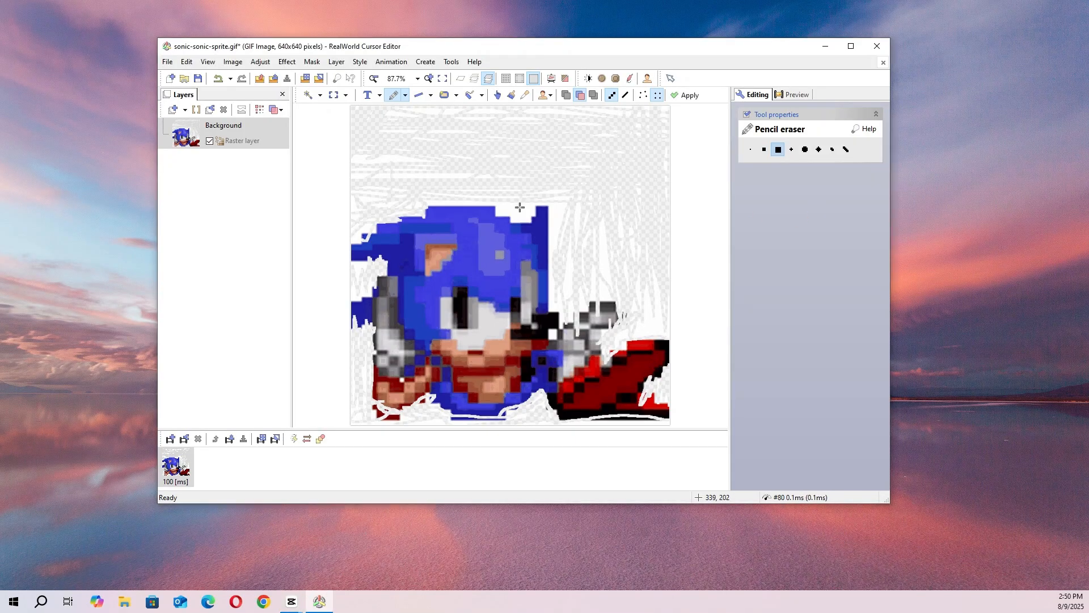
{"action": "mouse_move", "coordinate": [517, 207]}
{"action": "left_mouse_down"}
{"action": "mouse_move", "coordinate": [517, 216]}
{"action": "mouse_move", "coordinate": [516, 206]}
{"action": "mouse_move", "coordinate": [562, 214]}
{"action": "mouse_move", "coordinate": [556, 231]}
{"action": "mouse_move", "coordinate": [564, 193]}
{"action": "mouse_move", "coordinate": [559, 224]}
{"action": "left_mouse_up"}
- Undo all the eraser strokes on the Sonic sprite image
{"action": "left_click", "coordinate": [221, 80]}
{"action": "left_click", "coordinate": [221, 80]}
{"action": "left_click", "coordinate": [222, 81]}
{"action": "left_click", "coordinate": [221, 80]}
{"action": "left_click", "coordinate": [222, 81]}
{"action": "left_click", "coordinate": [222, 80]}
{"action": "left_click", "coordinate": [222, 80]}
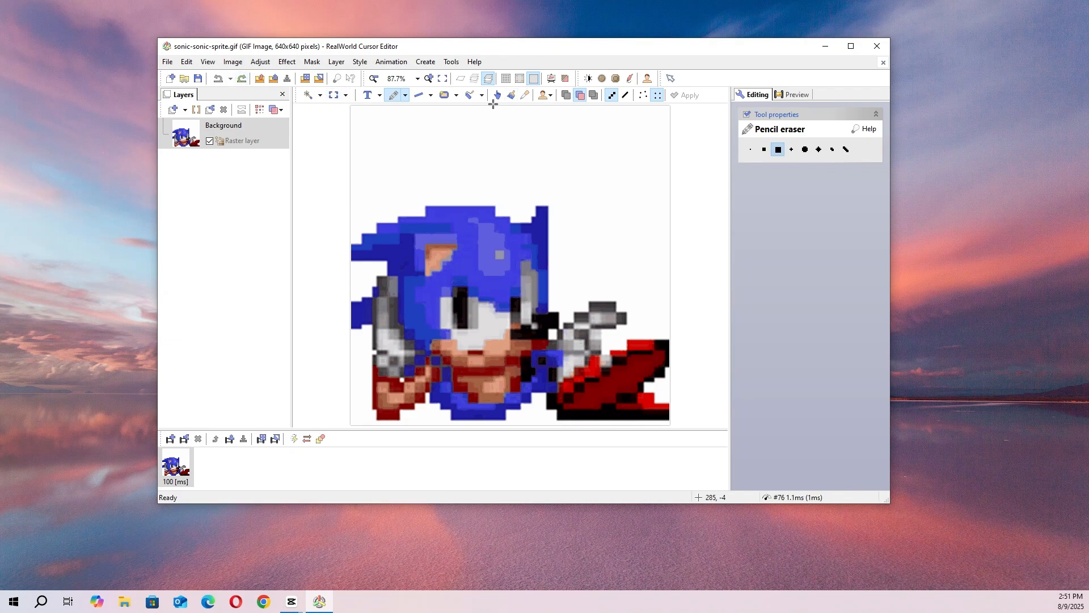
- Erase the white background around the Sonic sprite with the Flood fill eraser at 9% tolerance, including the enclosed white gaps
{"action": "left_click", "coordinate": [405, 95]}
{"action": "left_click", "coordinate": [405, 95]}
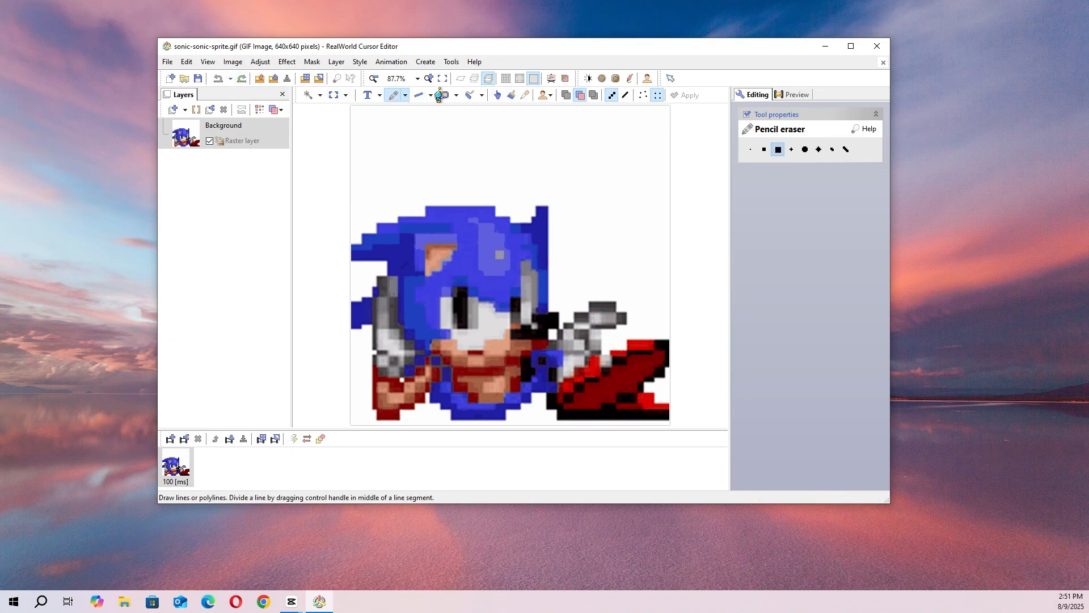
{"action": "left_click", "coordinate": [483, 96]}
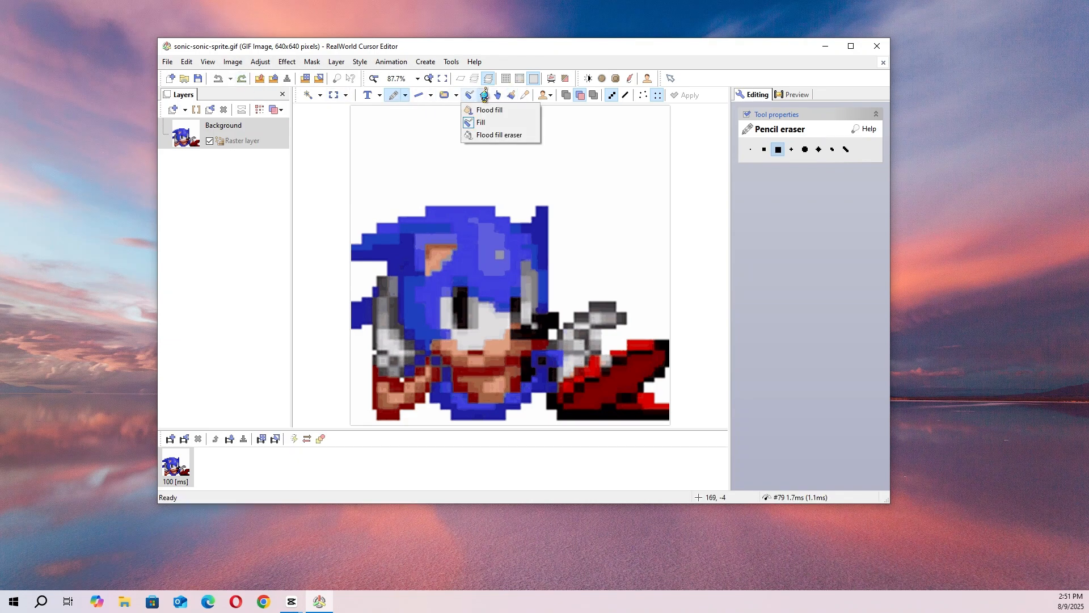
{"action": "left_click", "coordinate": [499, 135]}
{"action": "left_click", "coordinate": [544, 155]}
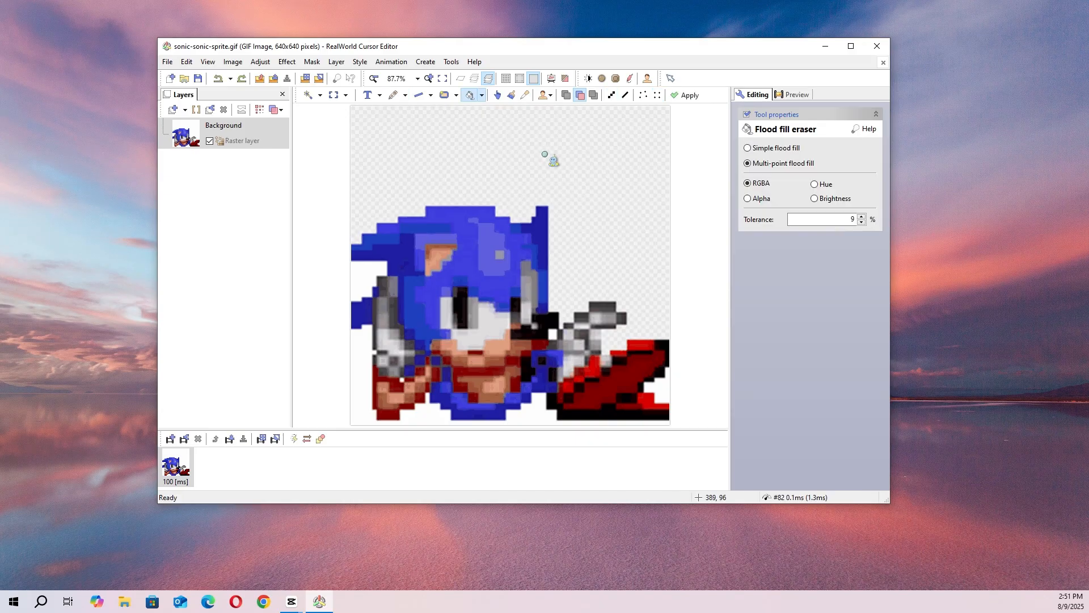
{"action": "left_click", "coordinate": [532, 419]}
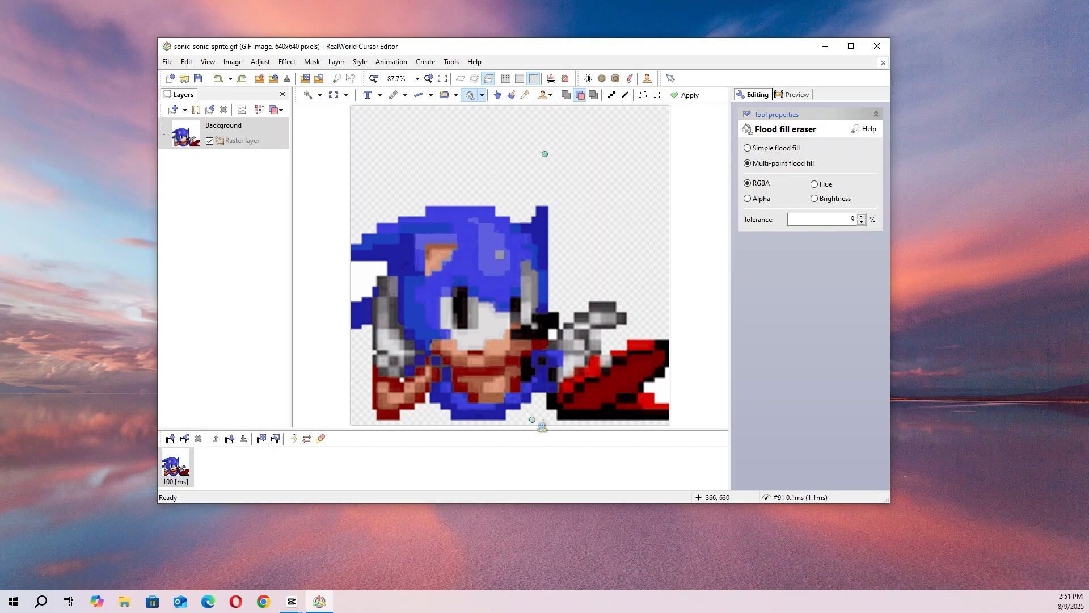
{"action": "left_click", "coordinate": [667, 390]}
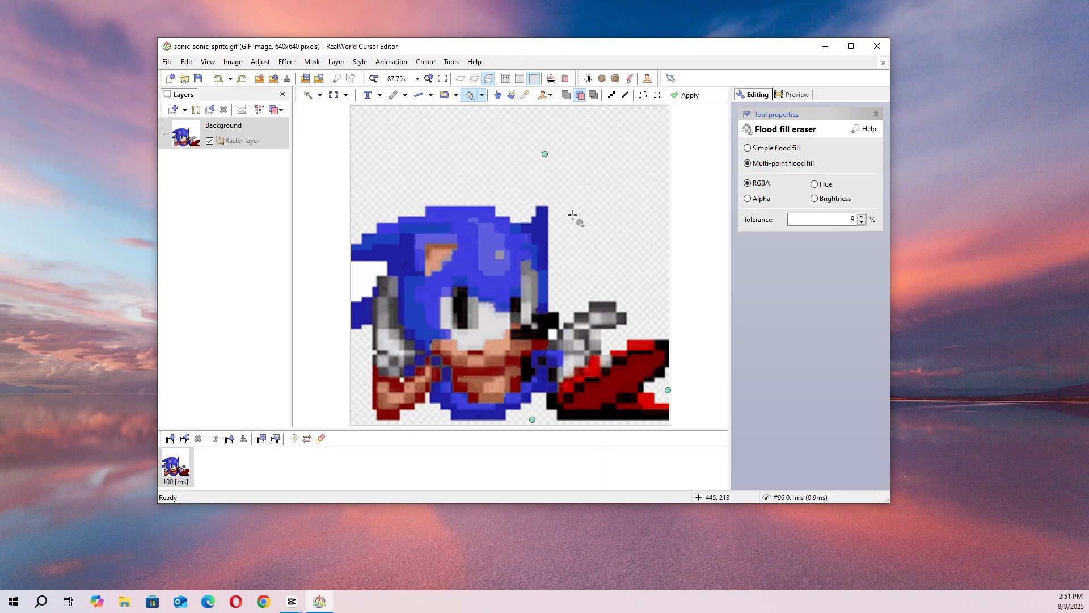
{"action": "left_click", "coordinate": [361, 281]}
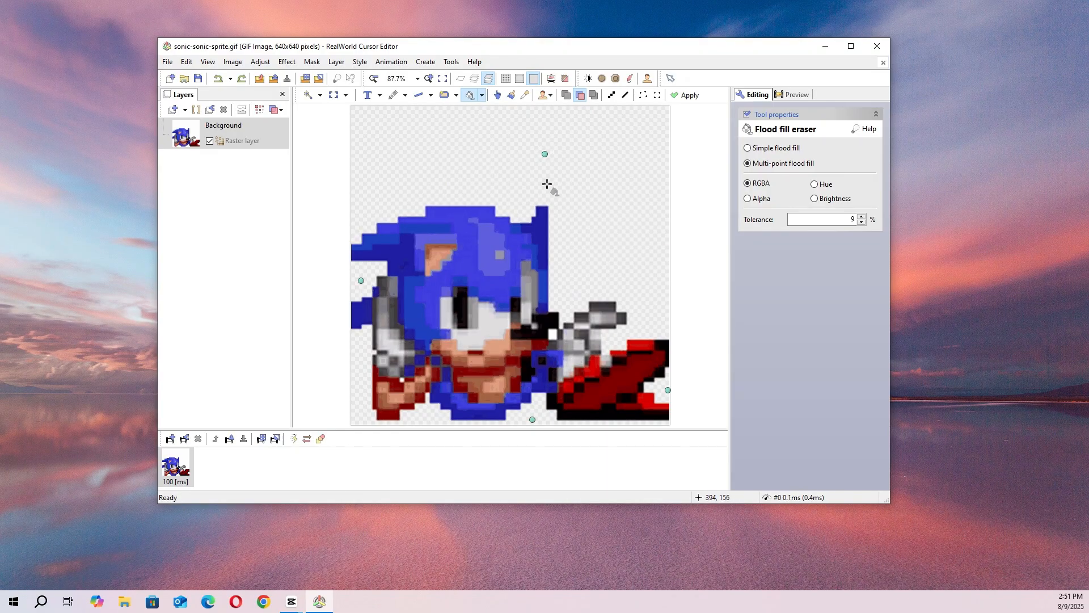
{"action": "scroll", "coordinate": [591, 396], "scroll_direction": "down", "scroll_amount": 2}
{"action": "scroll", "coordinate": [542, 312], "scroll_direction": "up", "scroll_amount": 1}
{"action": "scroll", "coordinate": [542, 312], "scroll_direction": "up", "scroll_amount": 1}
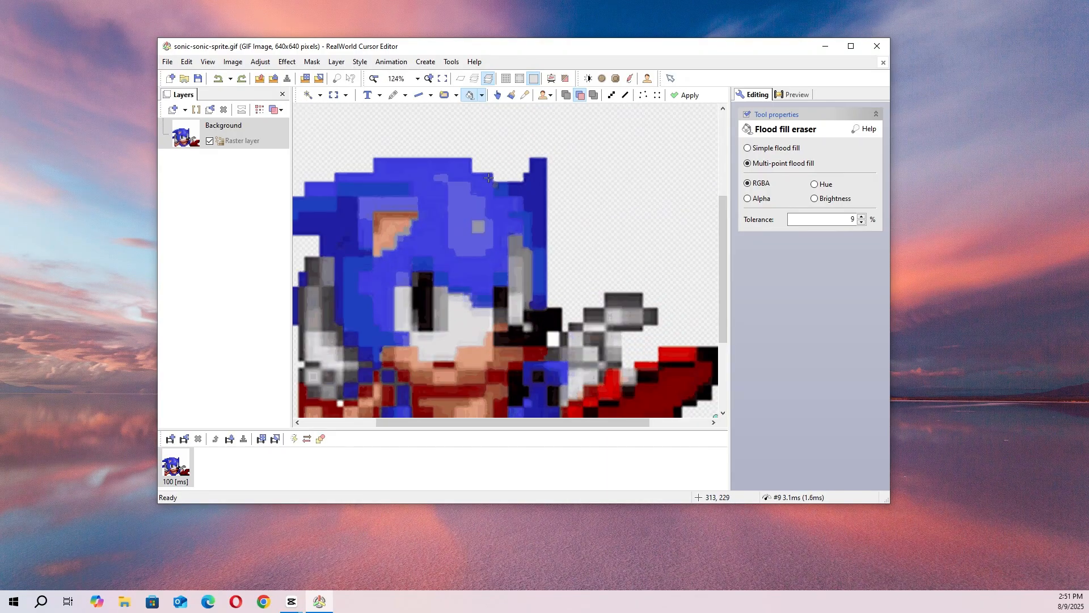
{"action": "scroll", "coordinate": [487, 202], "scroll_direction": "down", "scroll_amount": 2}
{"action": "scroll", "coordinate": [420, 323], "scroll_direction": "up", "scroll_amount": 2}
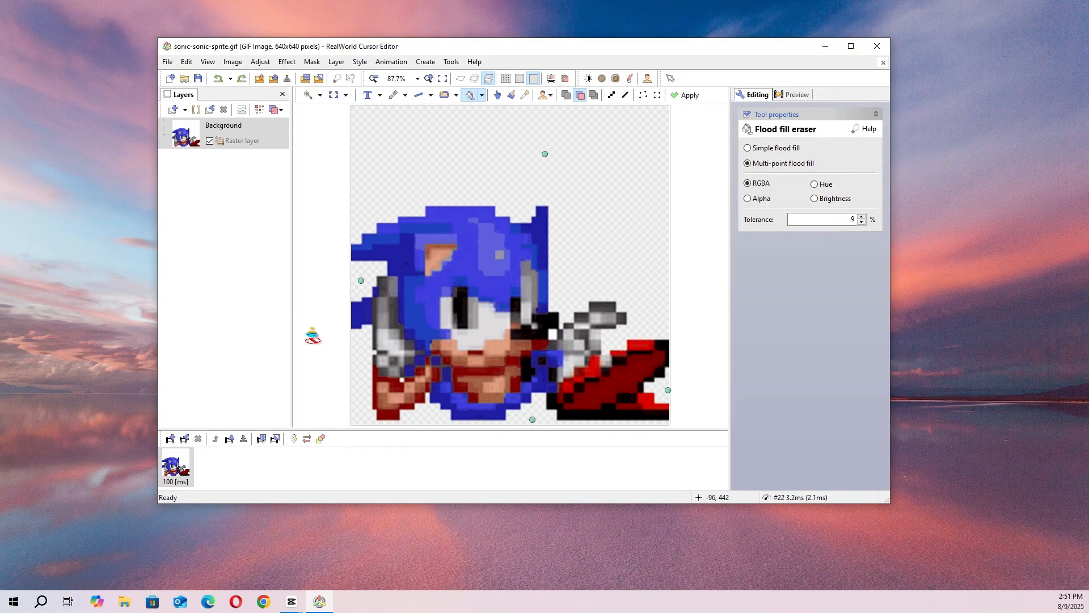
- Duplicate the Sonic frame and clear the white background areas of the copy with the Flood fill eraser
{"action": "left_click", "coordinate": [229, 440]}
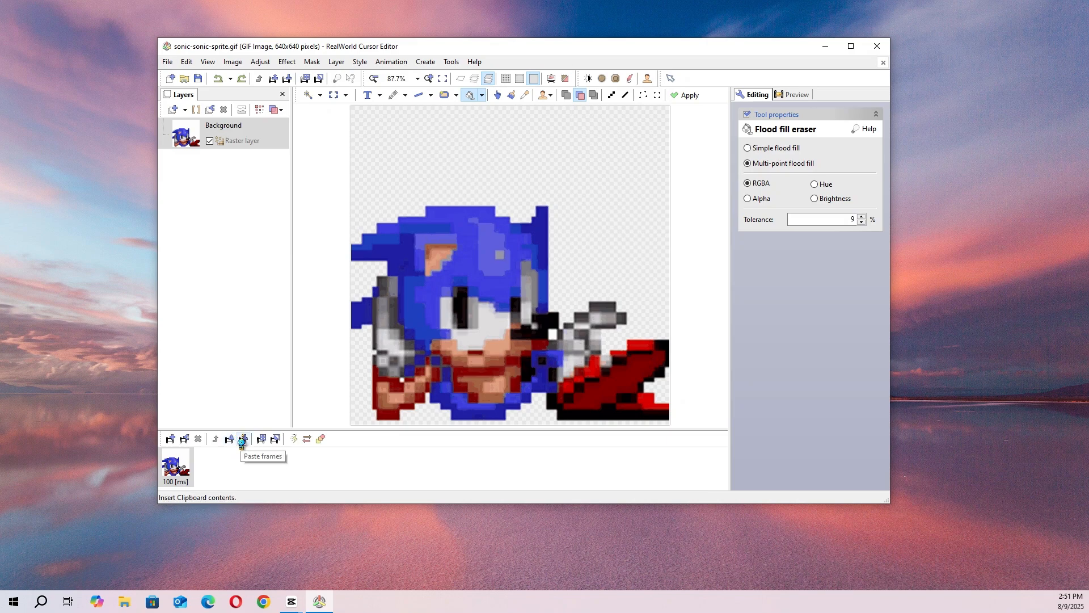
{"action": "left_click", "coordinate": [256, 438]}
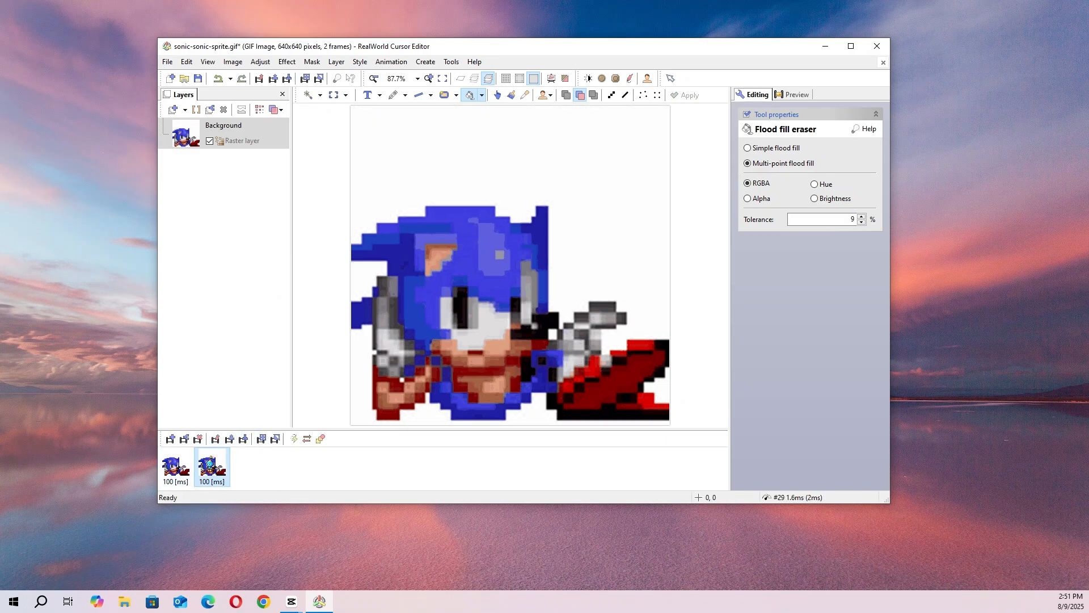
{"action": "left_click", "coordinate": [506, 146]}
{"action": "left_click", "coordinate": [372, 267]}
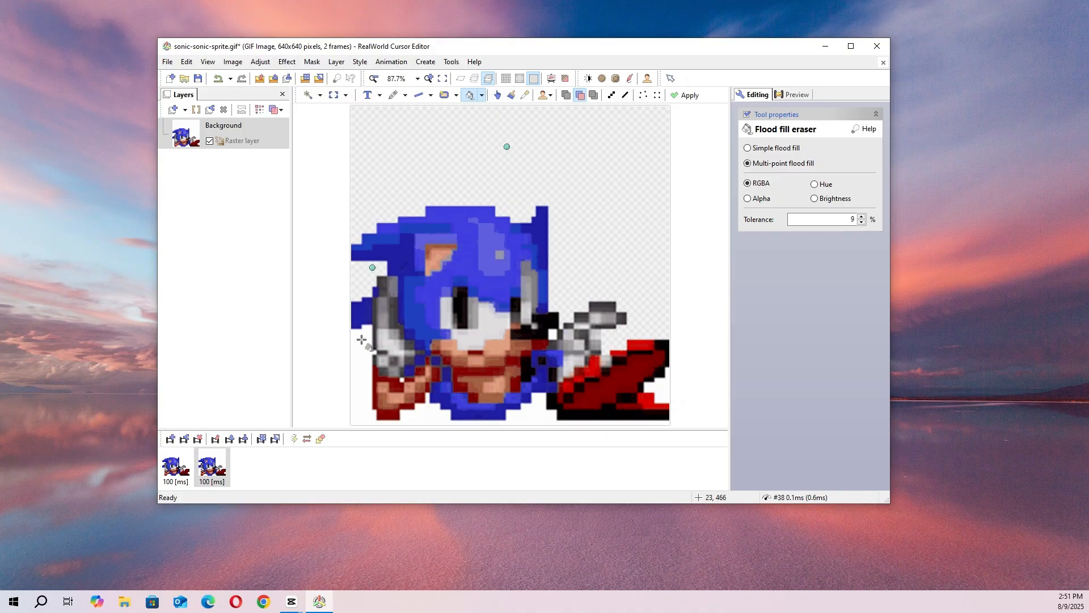
{"action": "left_click", "coordinate": [359, 345]}
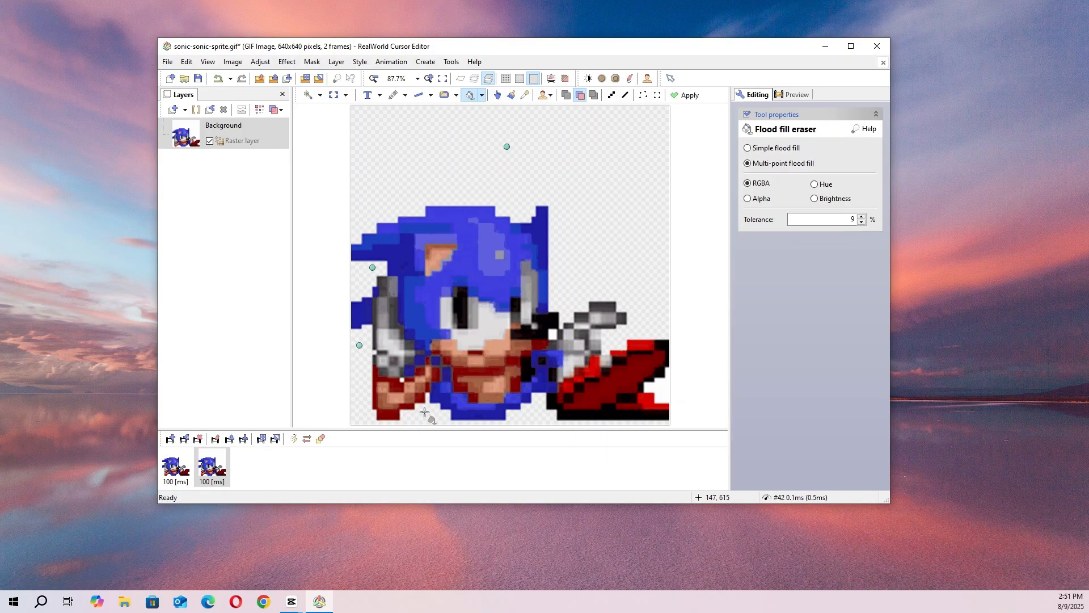
{"action": "left_click", "coordinate": [538, 414]}
{"action": "left_click", "coordinate": [661, 389]}
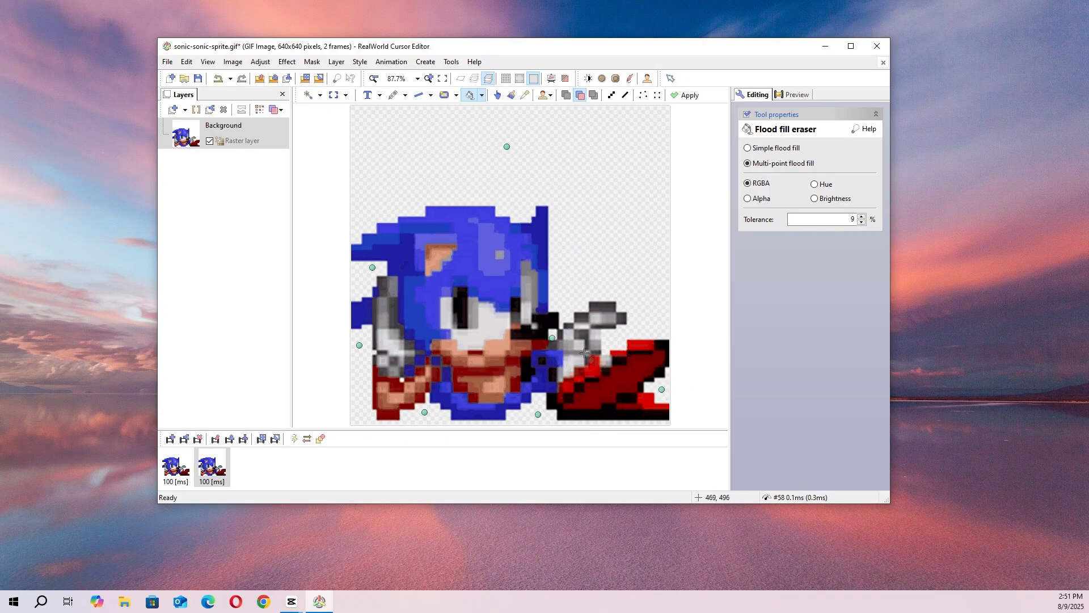
- Copy the cleaned second frame and paste four more copies of it into the animation
{"action": "left_click", "coordinate": [214, 470]}
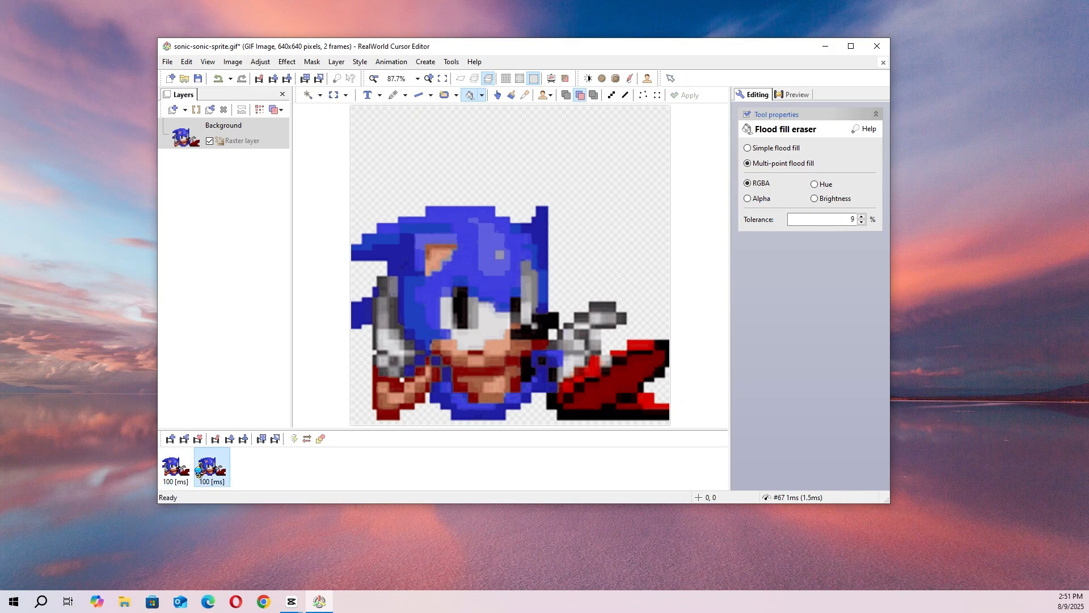
{"action": "left_click", "coordinate": [334, 95]}
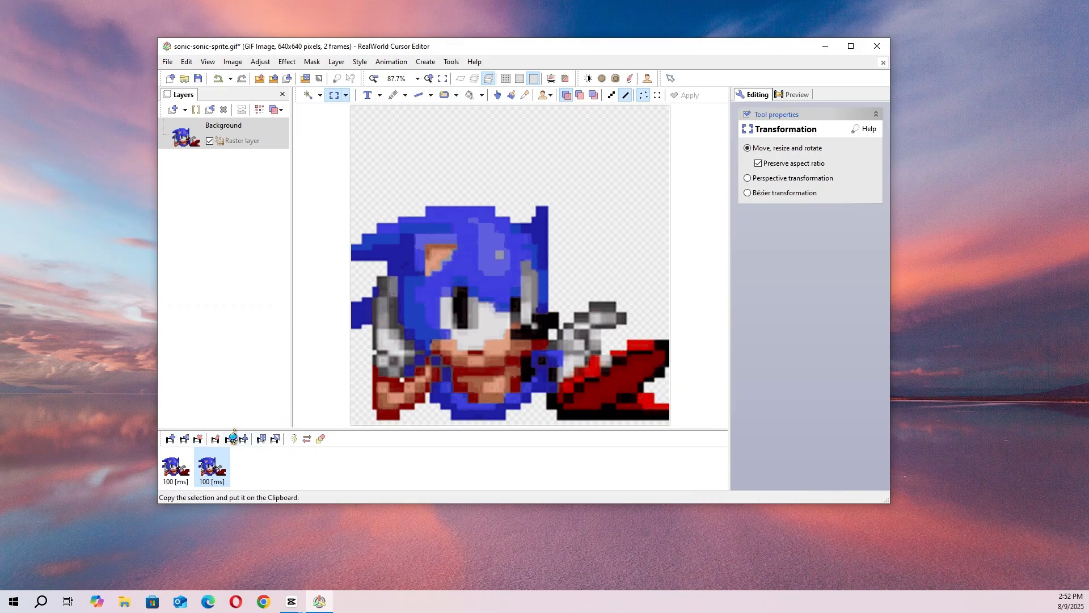
{"action": "left_click", "coordinate": [244, 438]}
{"action": "left_click", "coordinate": [244, 438]}
{"action": "left_click", "coordinate": [244, 438]}
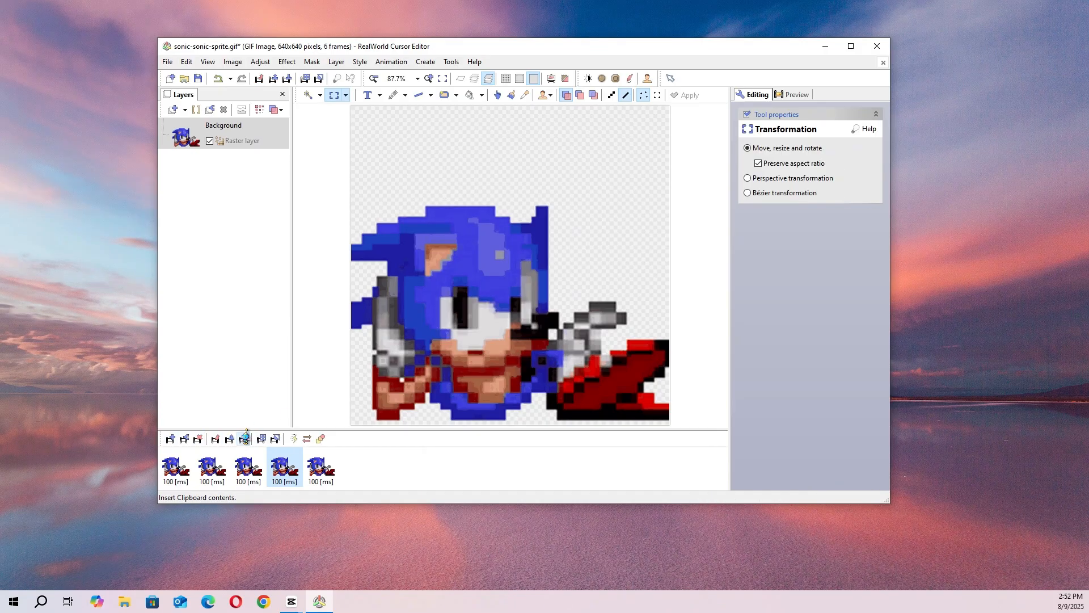
{"action": "left_click", "coordinate": [245, 438]}
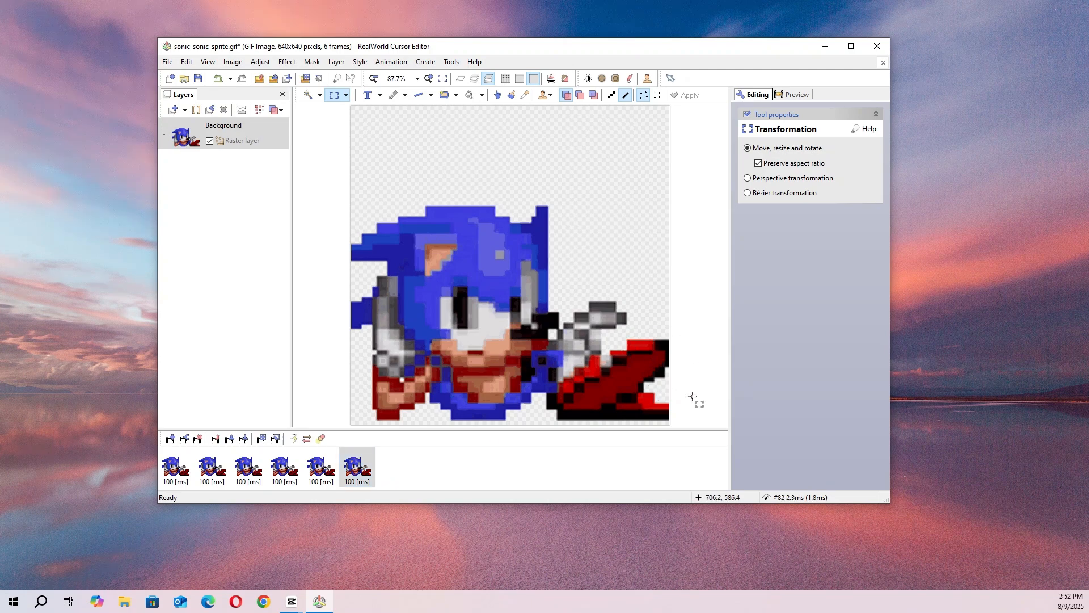
- Select an area of about 216x118 pixels around the shoe in the last frame and rotate it upward with the Transformation tool
{"action": "left_click_drag", "start_coordinate": [702, 397], "coordinate": [562, 339]}
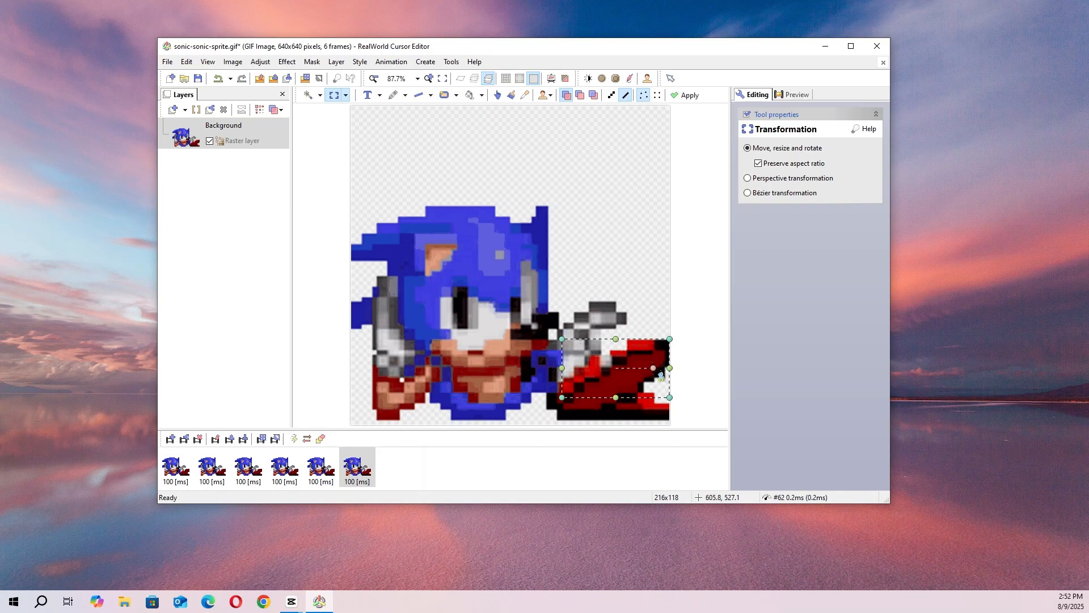
{"action": "left_click_drag", "start_coordinate": [661, 376], "coordinate": [628, 353]}
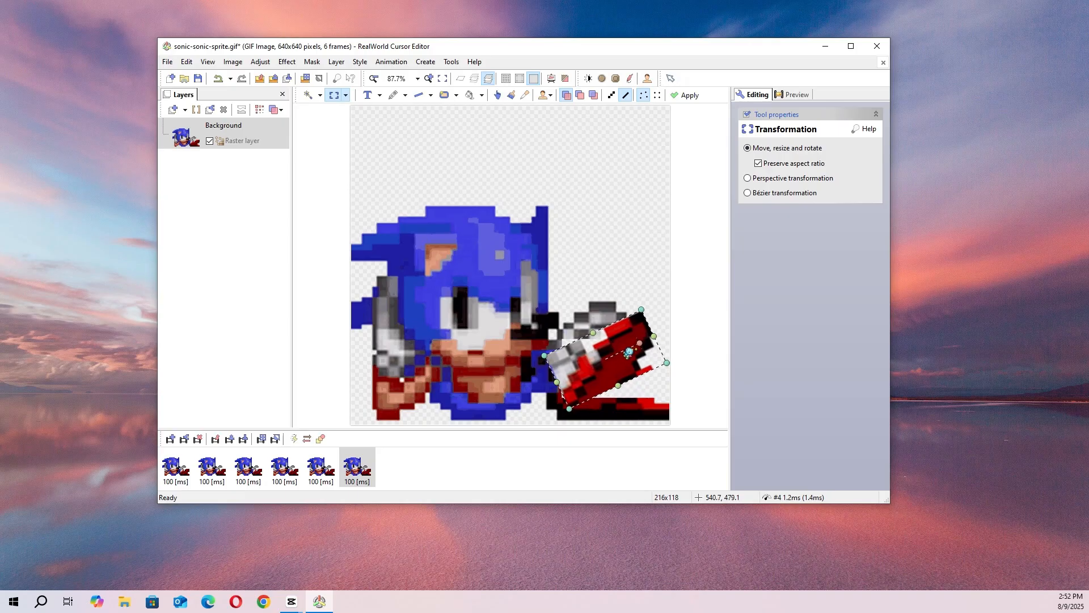
{"action": "left_click", "coordinate": [686, 313]}
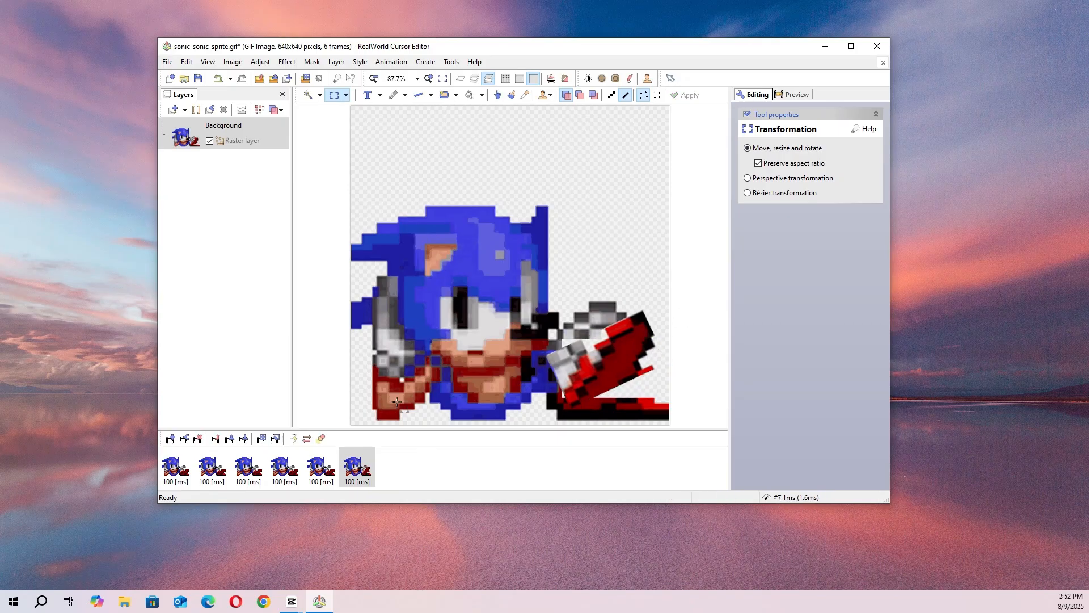
- Copy the frame with the raised shoe and paste six copies of it at the end of the animation
{"action": "left_click", "coordinate": [367, 468]}
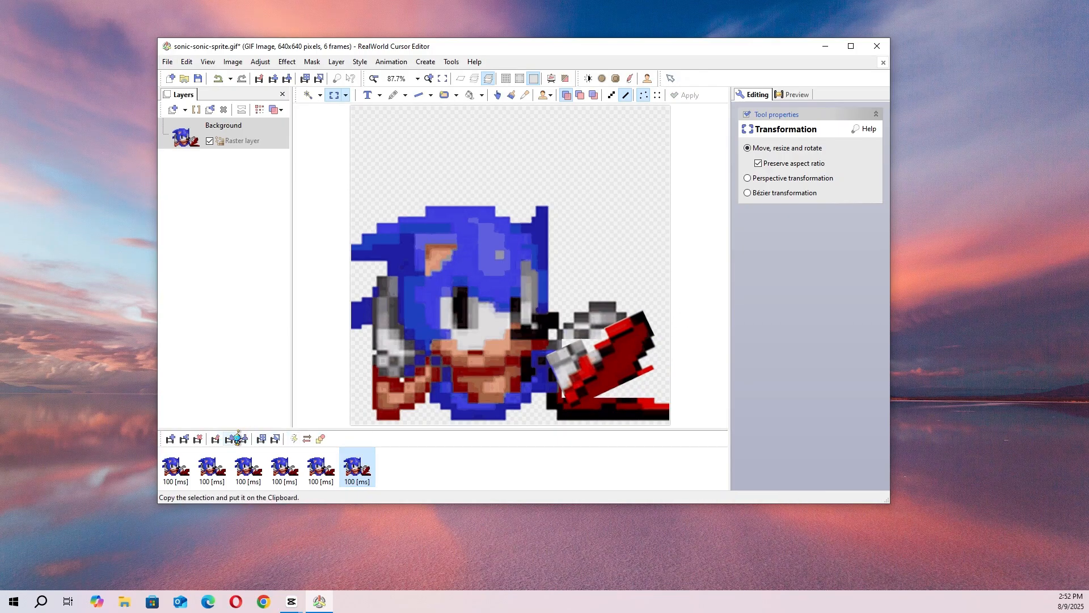
{"action": "left_click", "coordinate": [237, 438]}
{"action": "left_click", "coordinate": [245, 438]}
{"action": "left_click", "coordinate": [245, 438]}
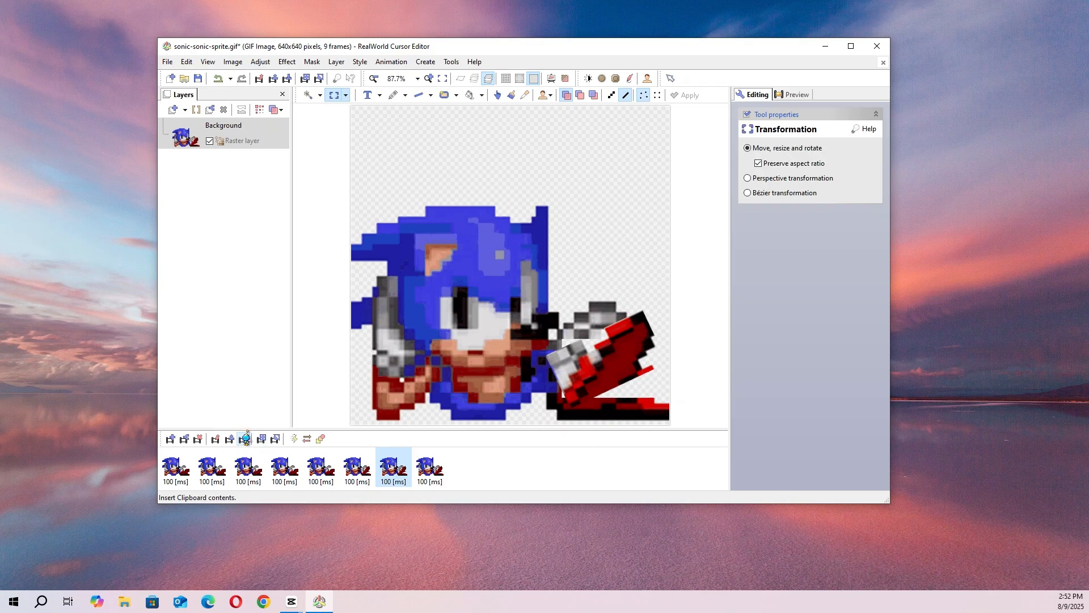
{"action": "left_click", "coordinate": [245, 438]}
{"action": "left_click", "coordinate": [245, 438]}
{"action": "left_click", "coordinate": [245, 438]}
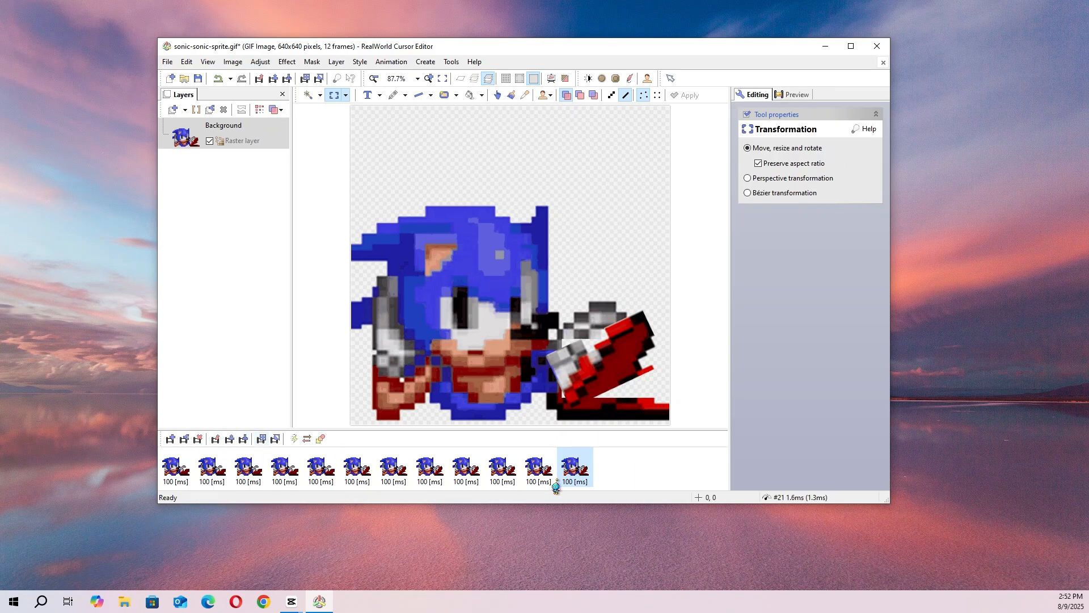
- Preview the Sonic animation and check the frames one by one for the shoe's position
{"action": "left_click", "coordinate": [796, 95]}
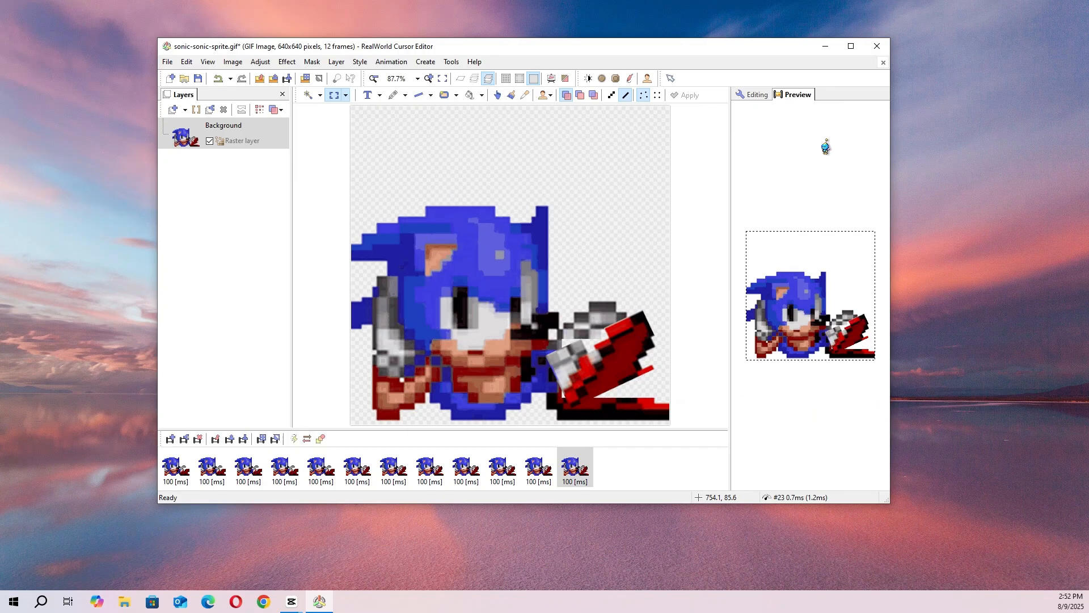
{"action": "left_click", "coordinate": [754, 95]}
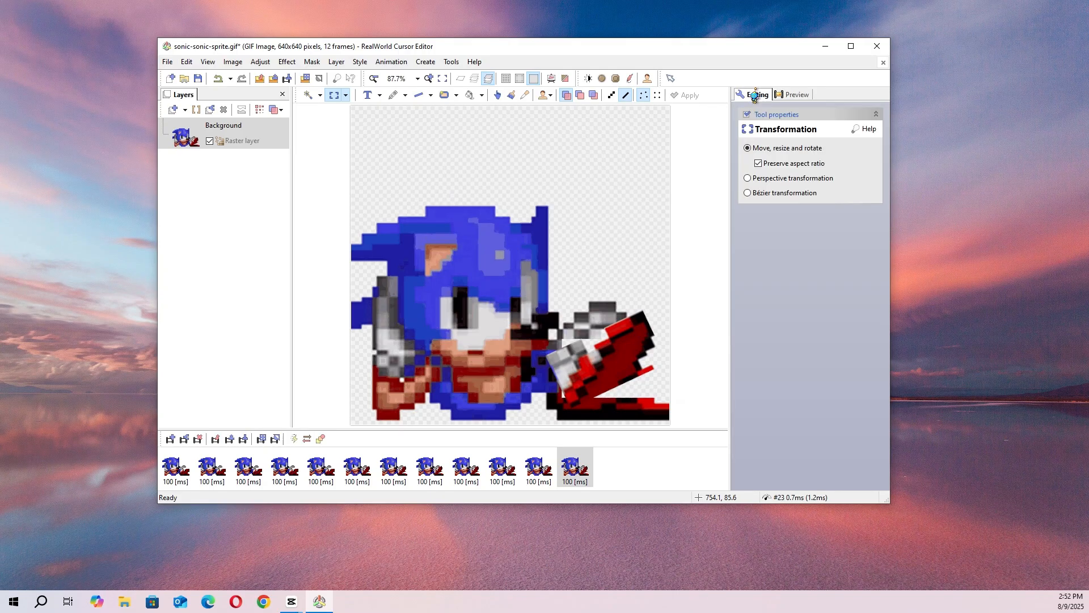
{"action": "left_click", "coordinate": [208, 472]}
{"action": "left_click", "coordinate": [249, 470]}
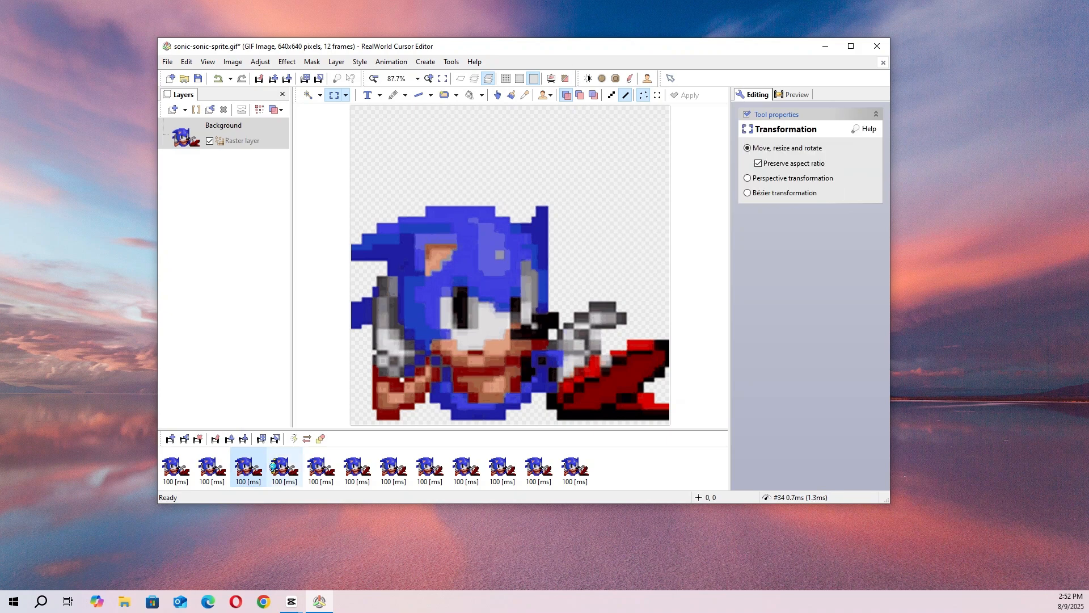
{"action": "left_click", "coordinate": [274, 467]}
{"action": "left_click", "coordinate": [311, 466]}
{"action": "left_click", "coordinate": [356, 466]}
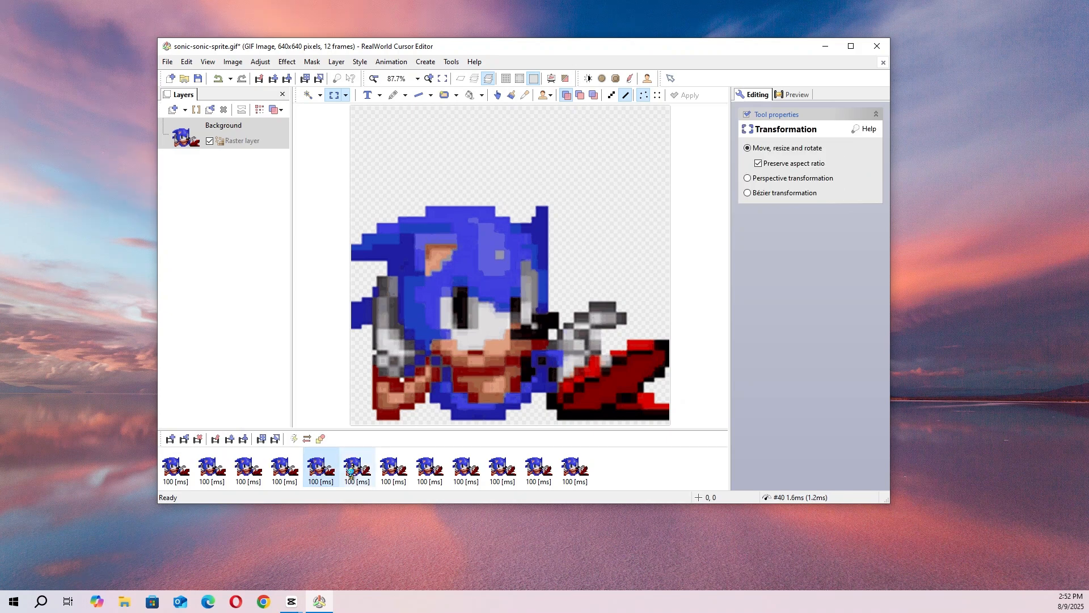
{"action": "left_click", "coordinate": [393, 466]}
{"action": "left_click", "coordinate": [429, 467]}
{"action": "left_click", "coordinate": [491, 476]}
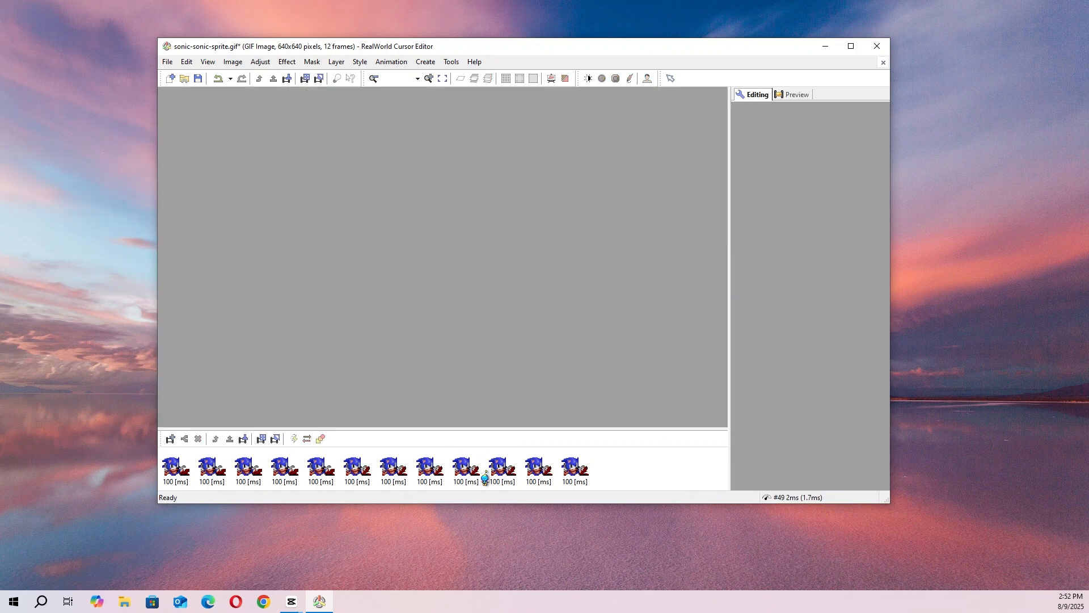
{"action": "left_click", "coordinate": [483, 476]}
{"action": "left_click", "coordinate": [499, 475]}
{"action": "left_click", "coordinate": [529, 473]}
{"action": "left_click", "coordinate": [564, 468]}
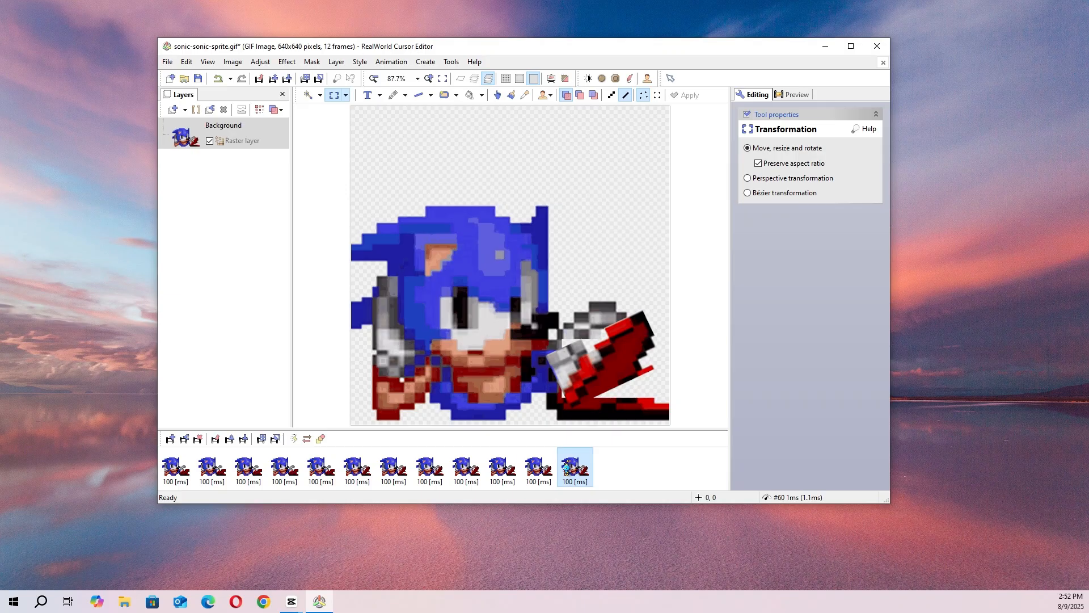
- Insert two copies of the fifth frame just before the raised-shoe frames and preview the animation
{"action": "left_click", "coordinate": [280, 469]}
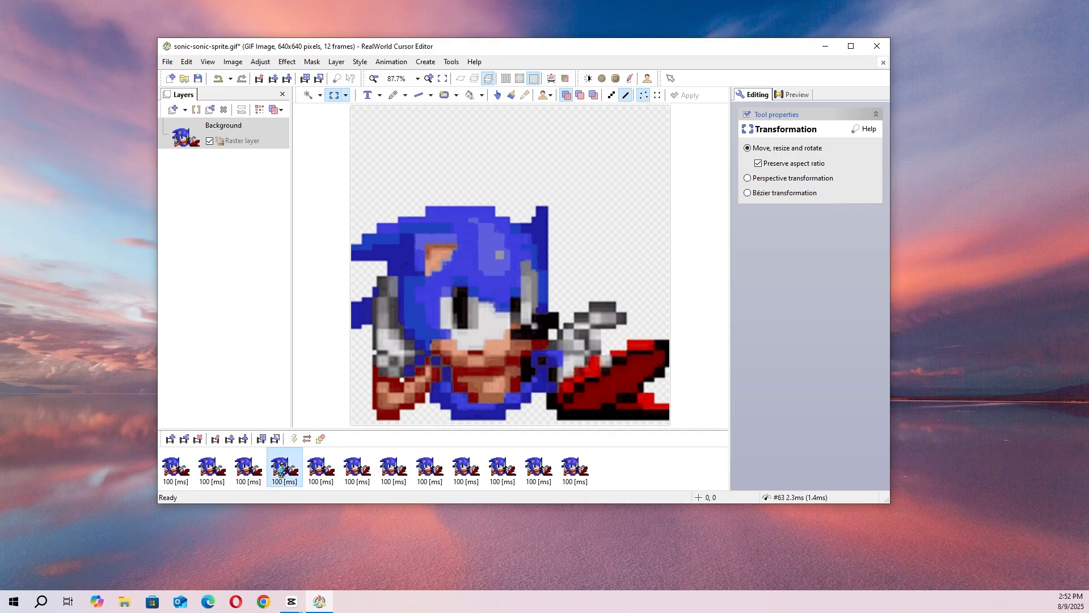
{"action": "left_click", "coordinate": [320, 468]}
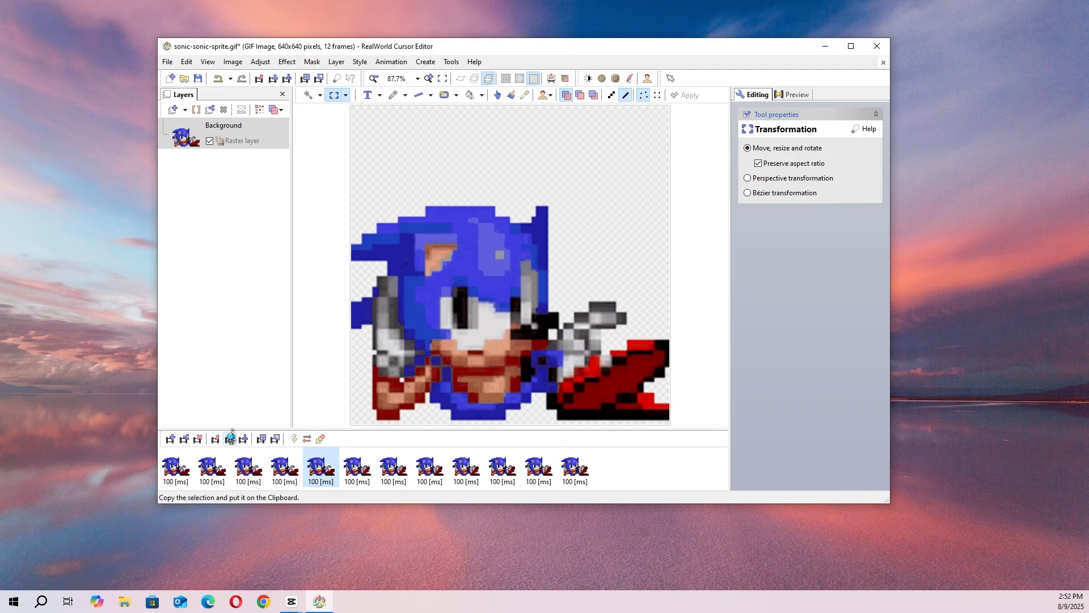
{"action": "left_click", "coordinate": [244, 438]}
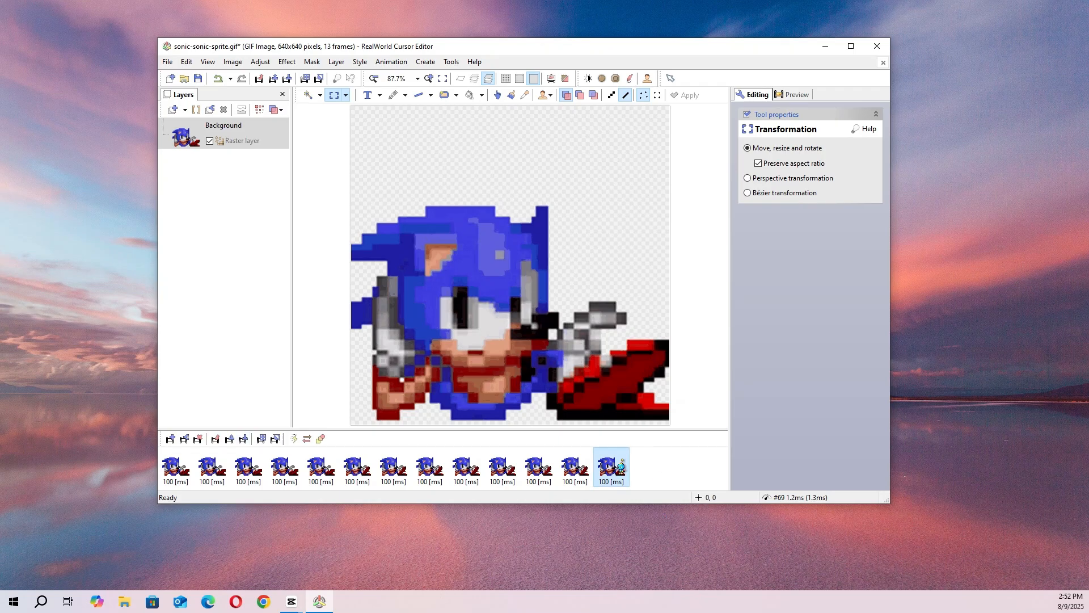
{"action": "left_click_drag", "start_coordinate": [620, 466], "coordinate": [351, 470]}
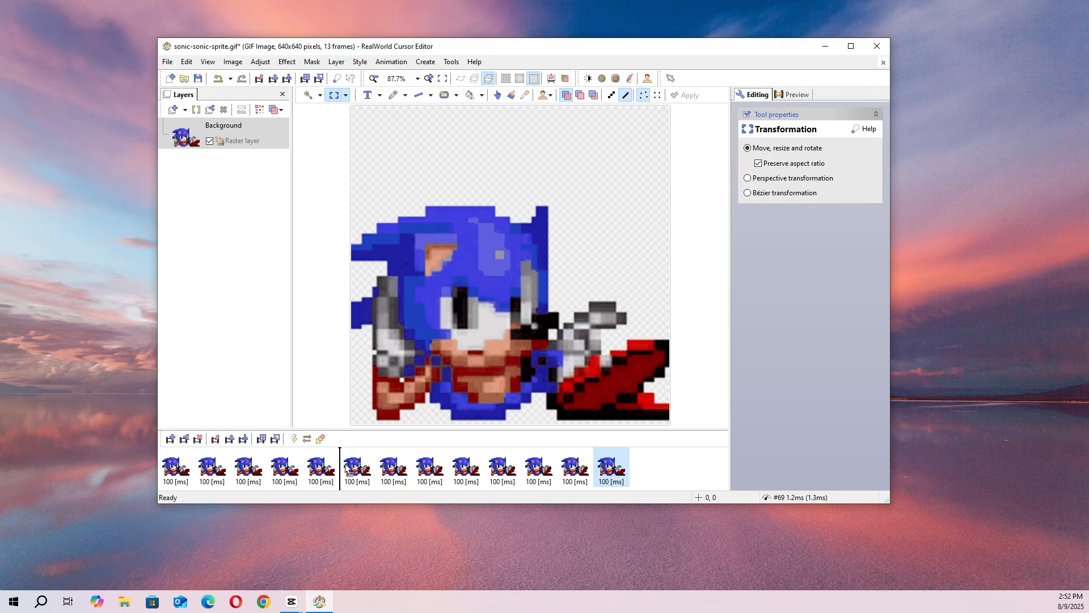
{"action": "left_click", "coordinate": [243, 438]}
{"action": "left_click_drag", "start_coordinate": [635, 464], "coordinate": [376, 466]}
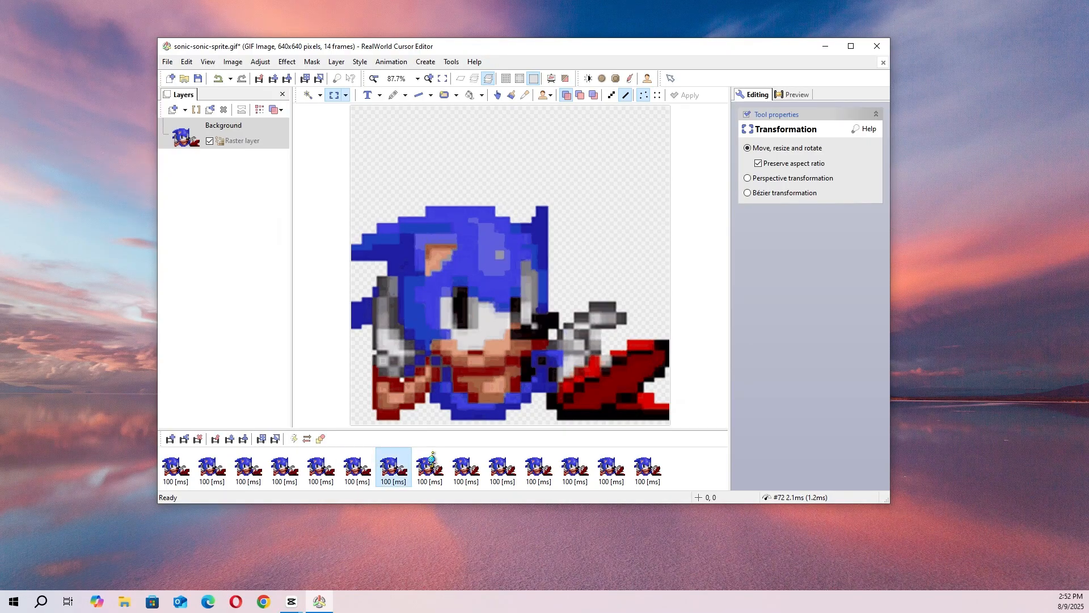
{"action": "left_click", "coordinate": [809, 96]}
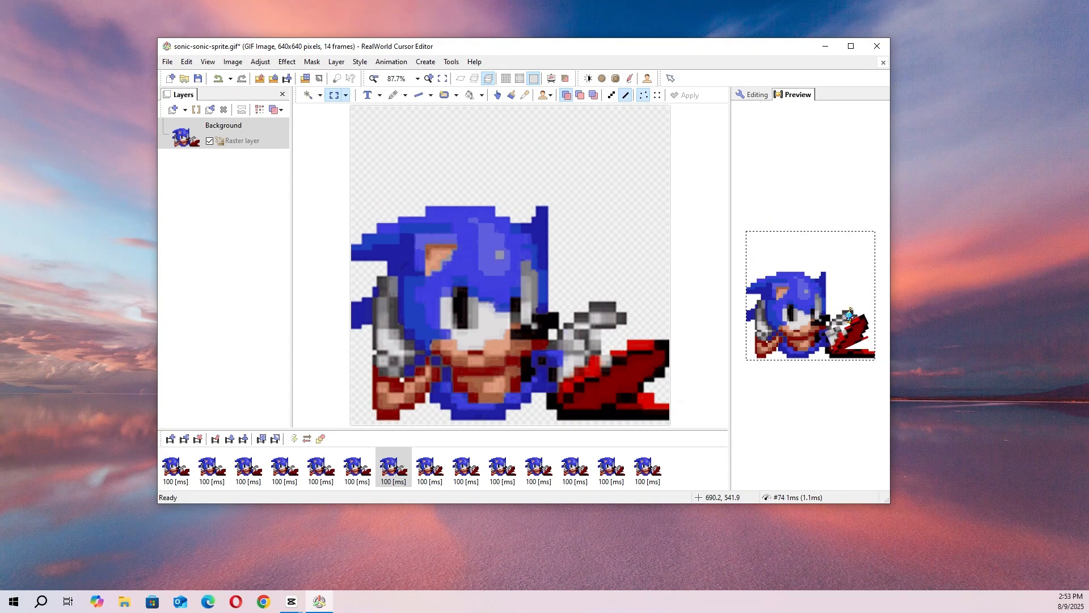
- Go through all frames of the Sonic animation in order, checking where the shoe rises, and preview the playback
{"action": "left_click", "coordinate": [746, 95]}
{"action": "left_click", "coordinate": [175, 465]}
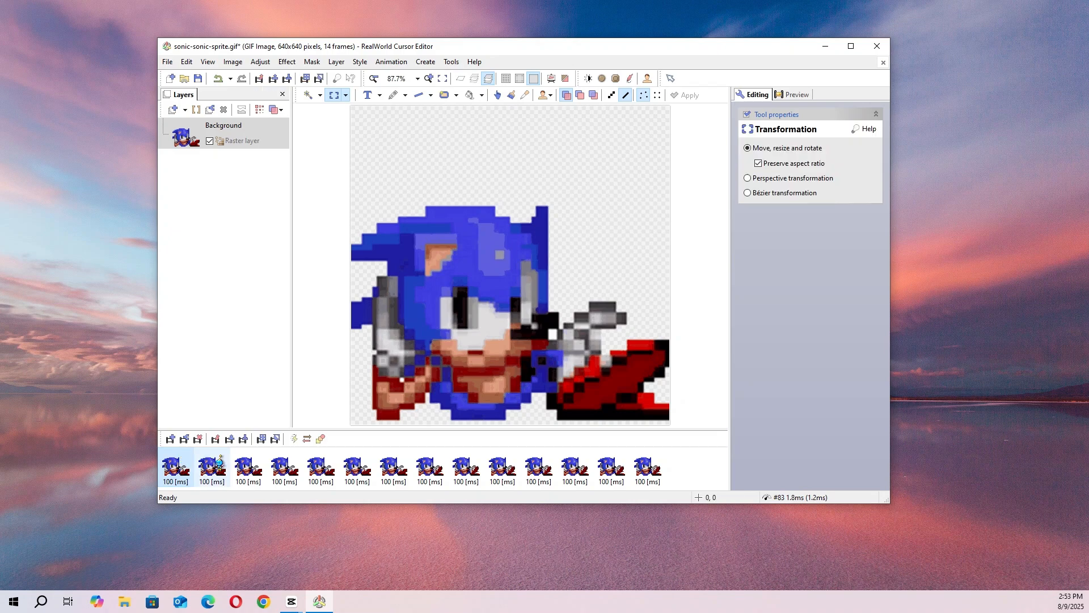
{"action": "left_click", "coordinate": [218, 462]}
{"action": "left_click", "coordinate": [250, 466]}
{"action": "left_click", "coordinate": [285, 465]}
{"action": "left_click", "coordinate": [321, 465]}
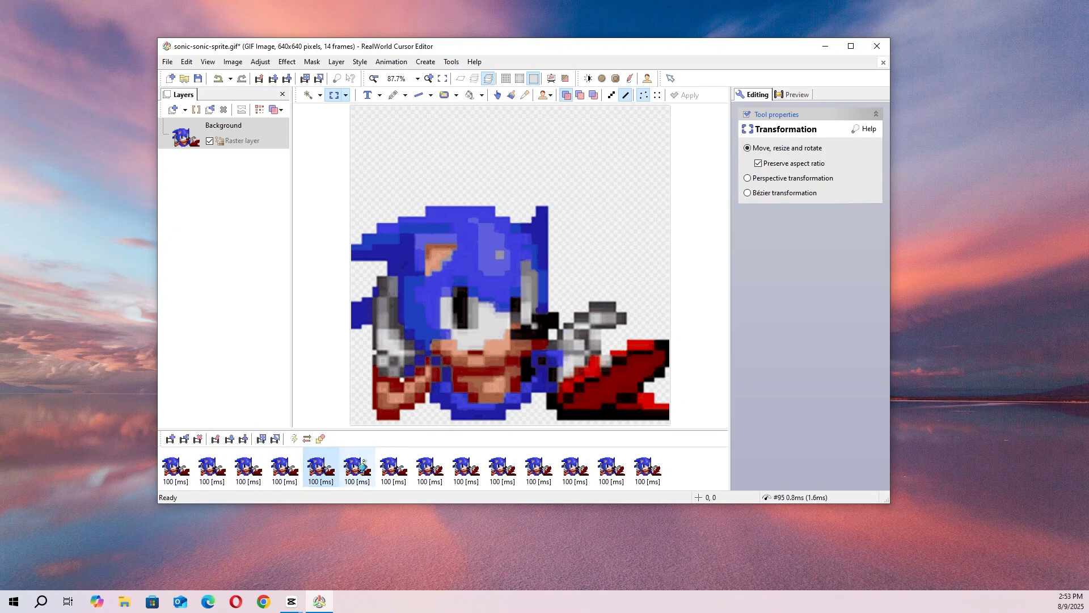
{"action": "left_click", "coordinate": [357, 465]}
{"action": "left_click", "coordinate": [391, 466]}
{"action": "left_click", "coordinate": [429, 467]}
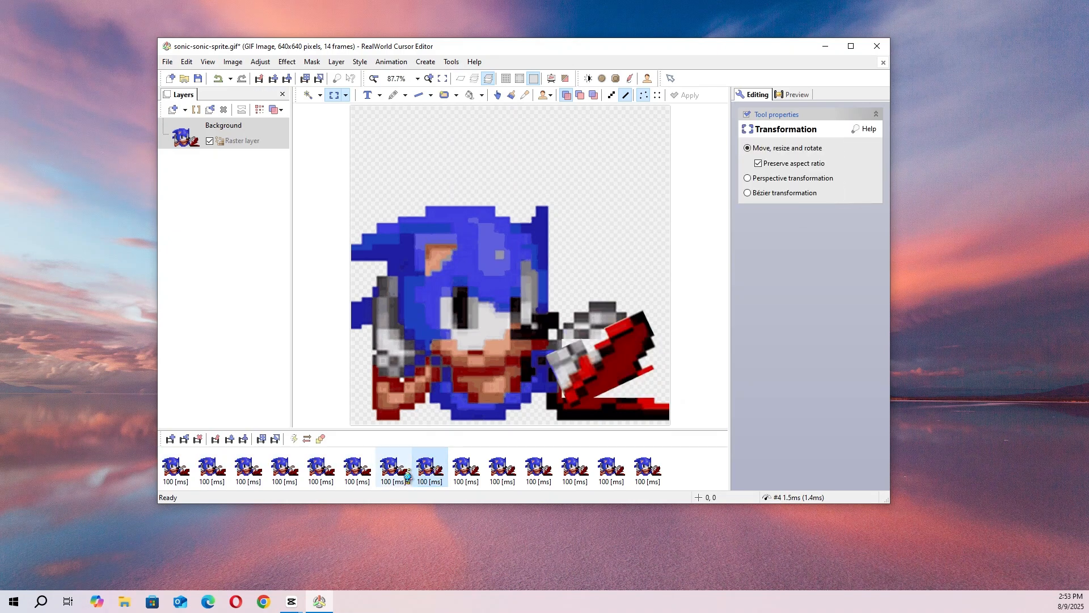
{"action": "left_click", "coordinate": [405, 473]}
{"action": "left_click", "coordinate": [430, 474]}
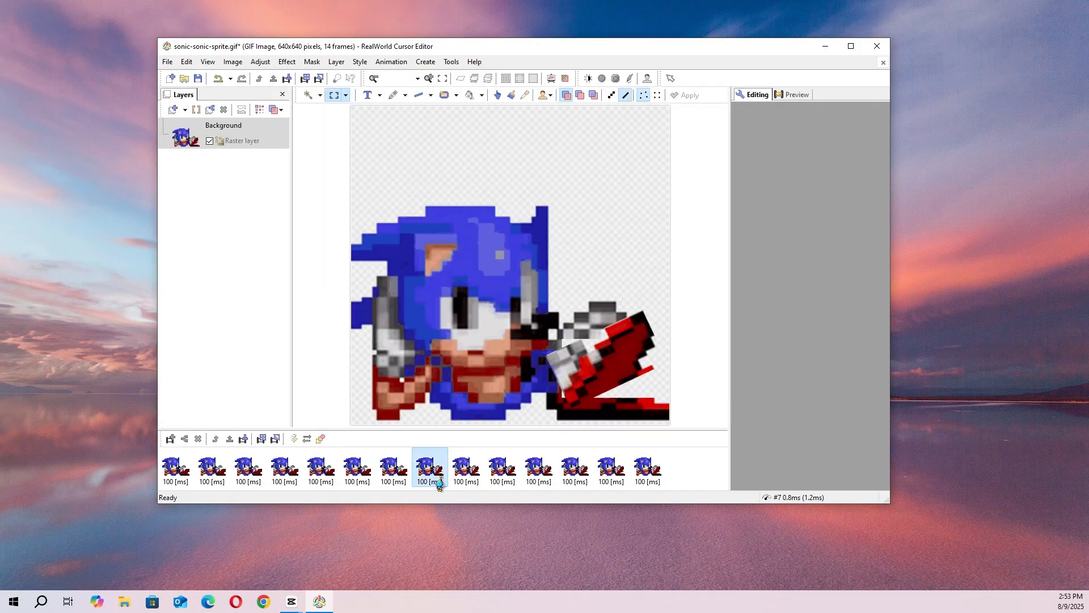
{"action": "left_click", "coordinate": [472, 474]}
{"action": "left_click", "coordinate": [505, 471]}
{"action": "left_click", "coordinate": [538, 470]}
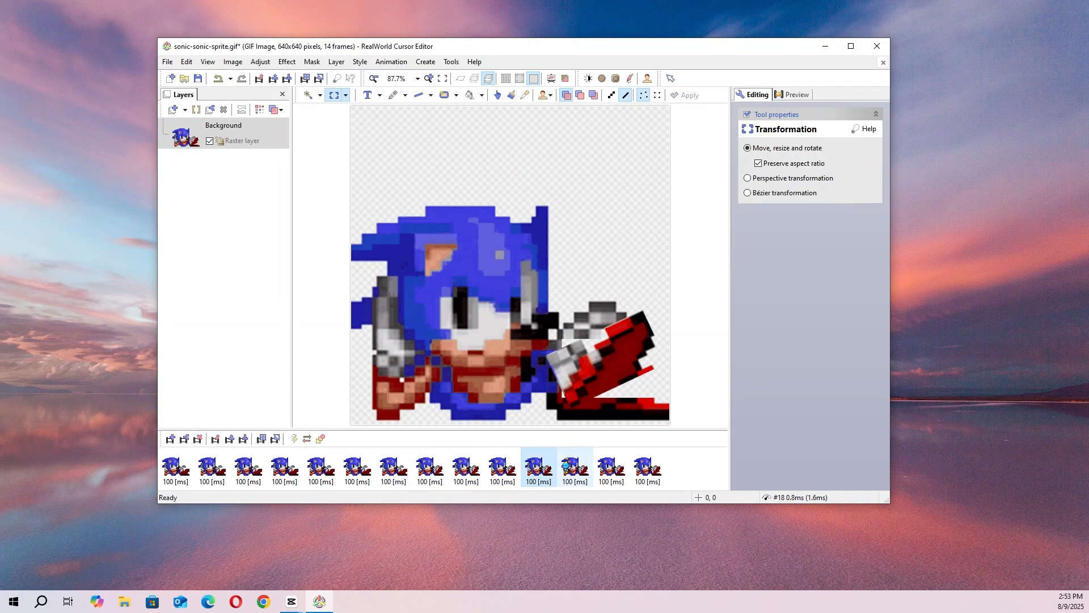
{"action": "left_click", "coordinate": [573, 466]}
{"action": "left_click", "coordinate": [603, 462]}
{"action": "left_click", "coordinate": [648, 464]}
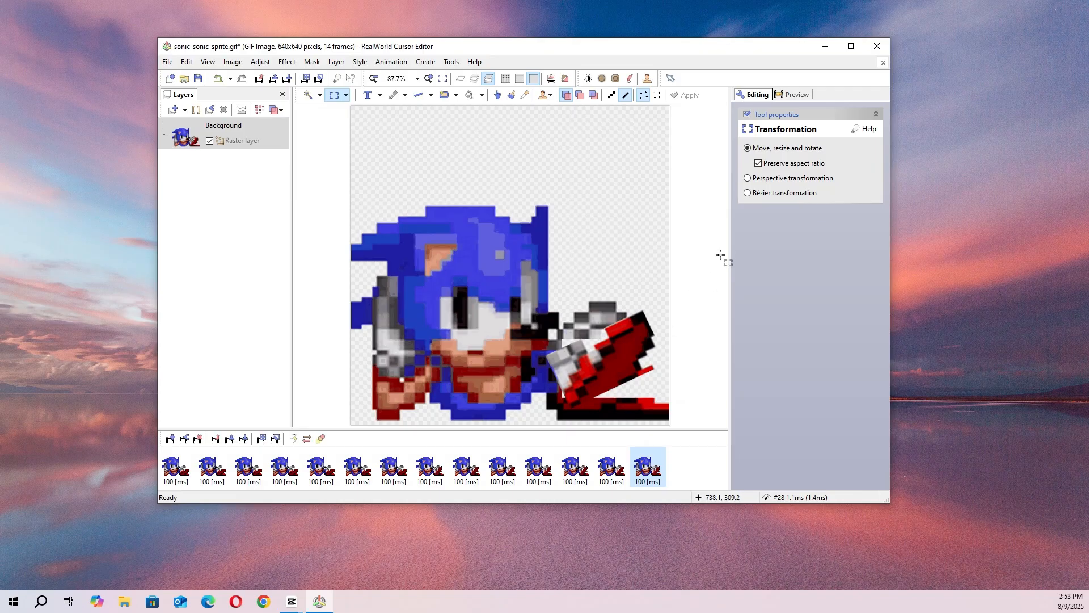
{"action": "left_click", "coordinate": [796, 93]}
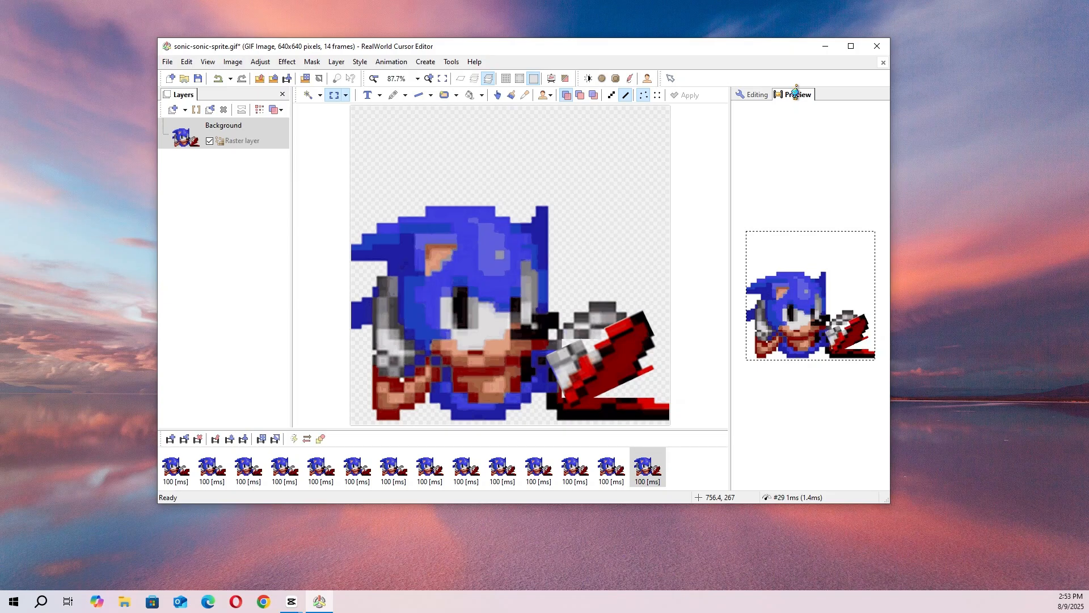
{"action": "left_click", "coordinate": [753, 92]}
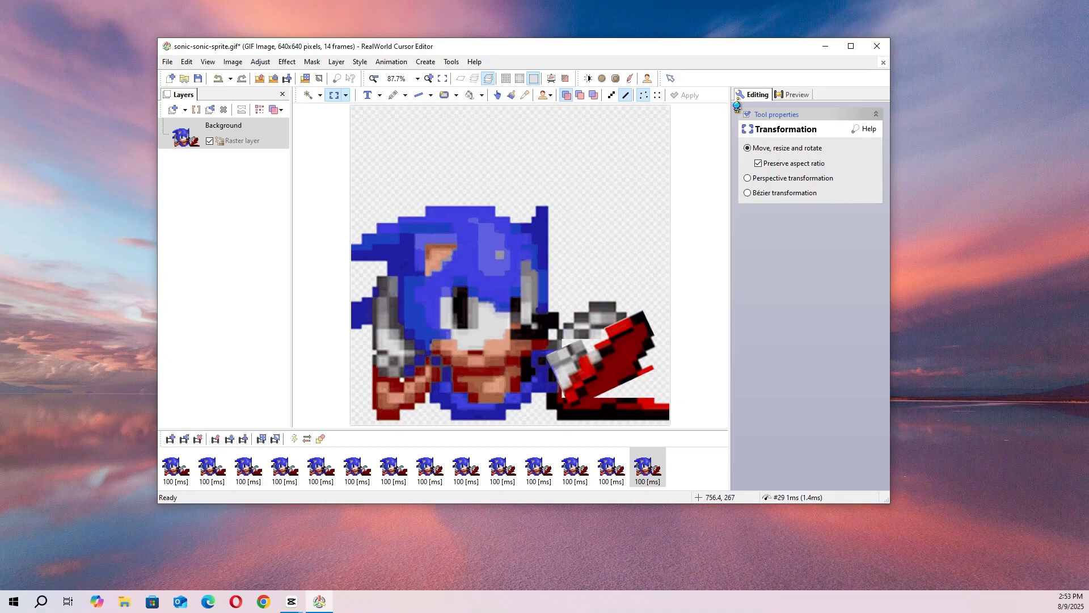
- Save the edited Sonic GIF animation
{"action": "left_click", "coordinate": [433, 62]}
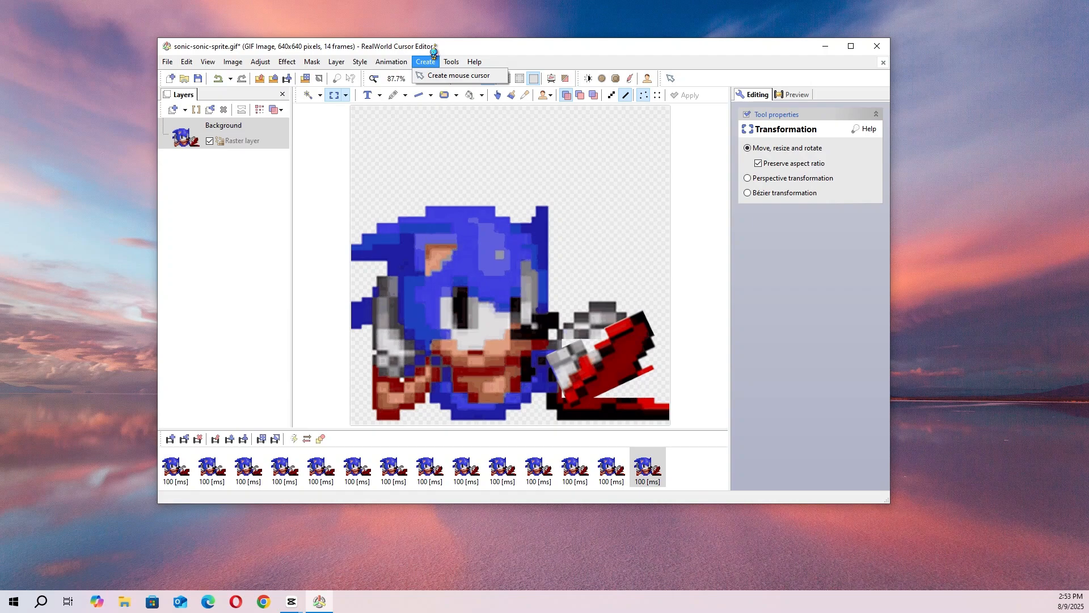
{"action": "left_click", "coordinate": [433, 57]}
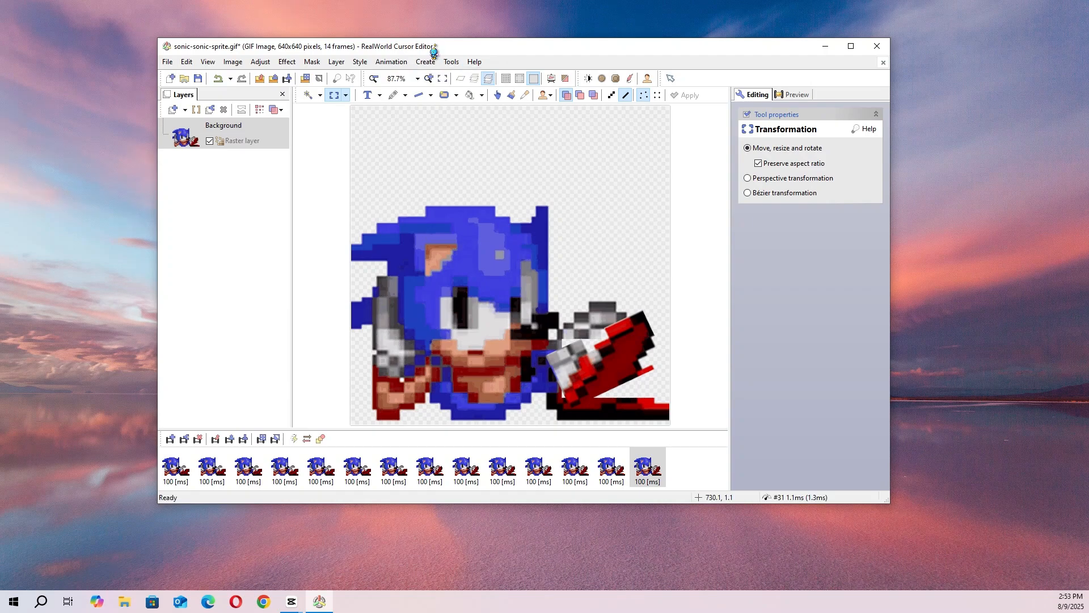
{"action": "left_click", "coordinate": [200, 79]}
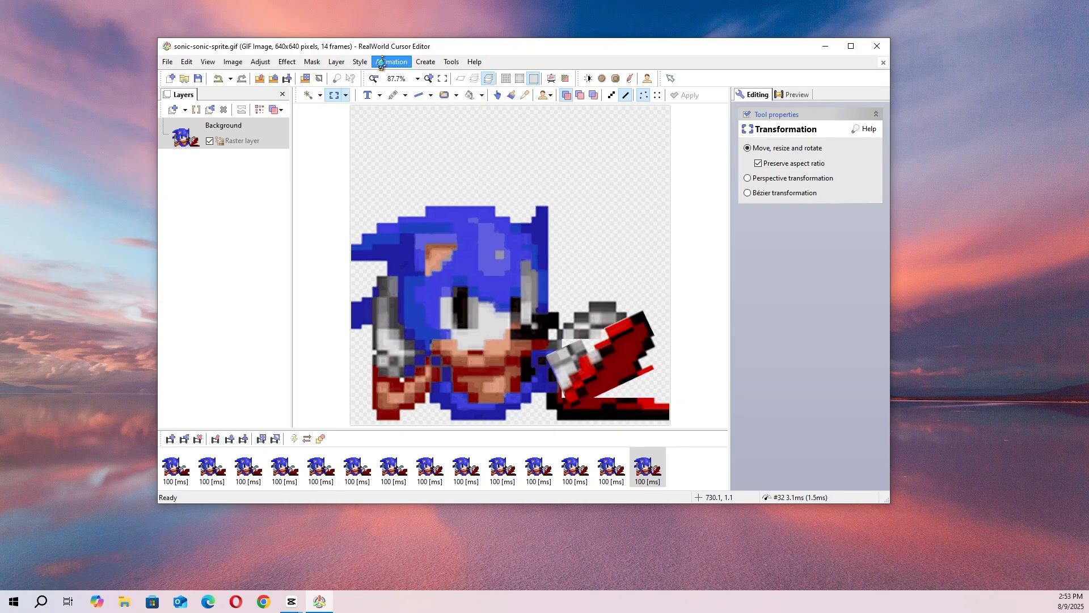
- Create a mouse cursor from the animation with canvas size 32 - default, 32-bit smooth-edge color depth and background color detection
{"action": "left_click", "coordinate": [436, 59]}
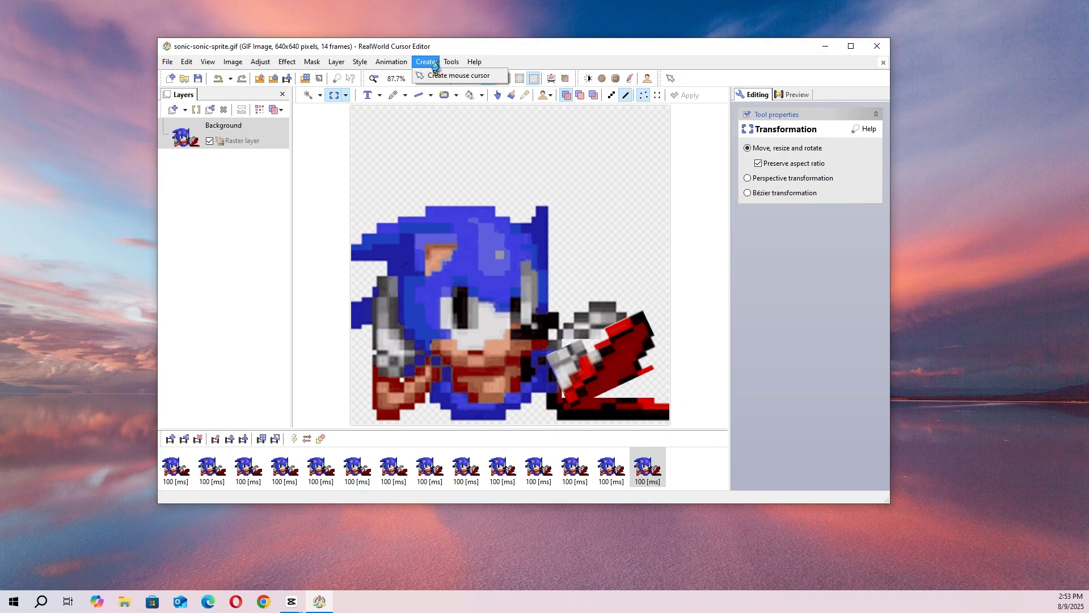
{"action": "left_click", "coordinate": [438, 75]}
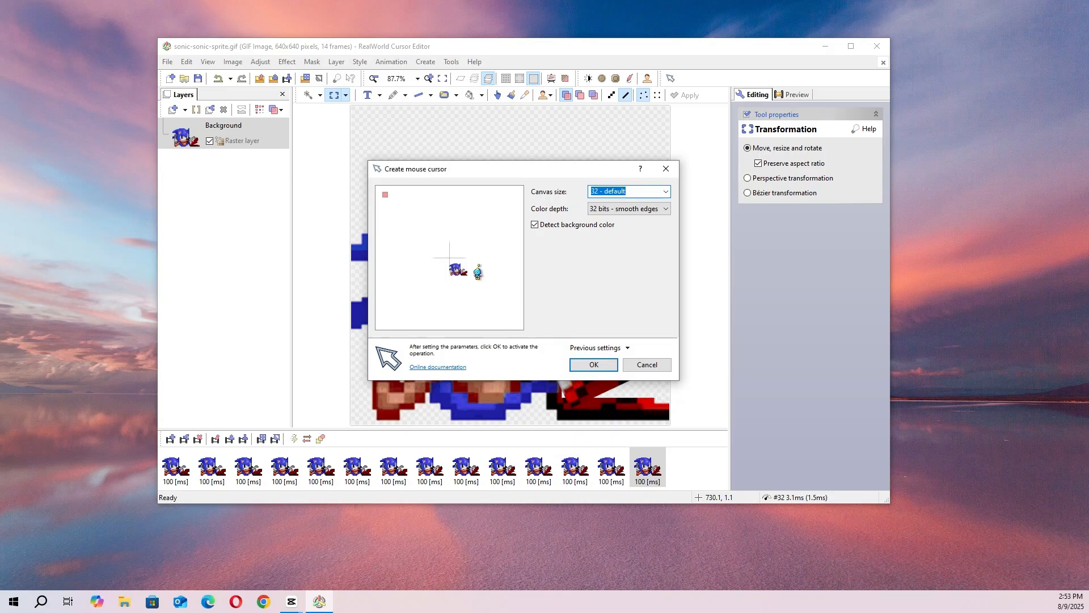
{"action": "left_click", "coordinate": [450, 259]}
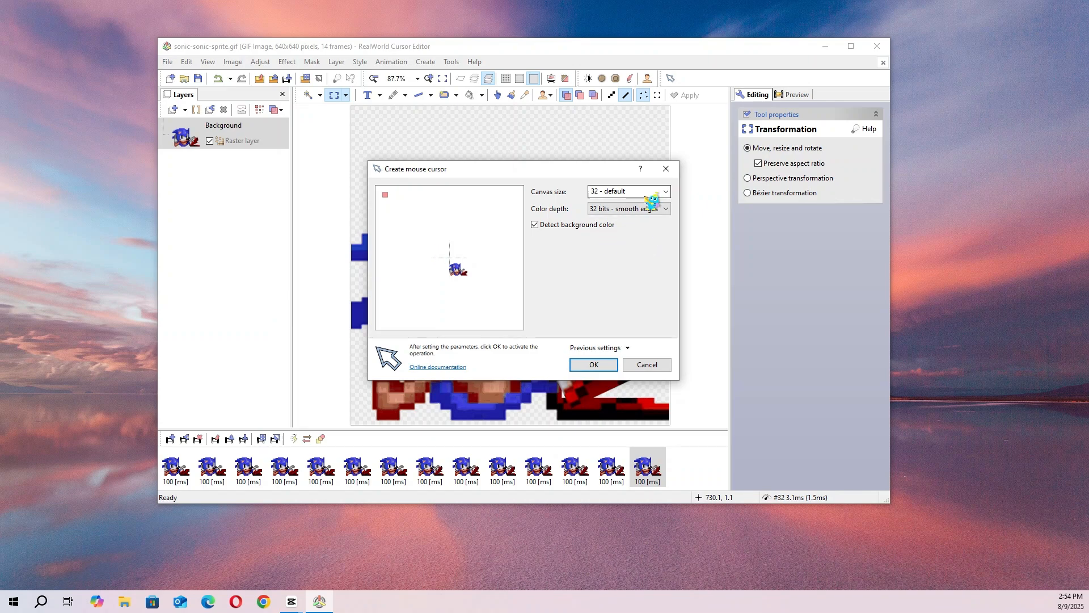
{"action": "left_click", "coordinate": [667, 191]}
{"action": "left_click", "coordinate": [668, 191]}
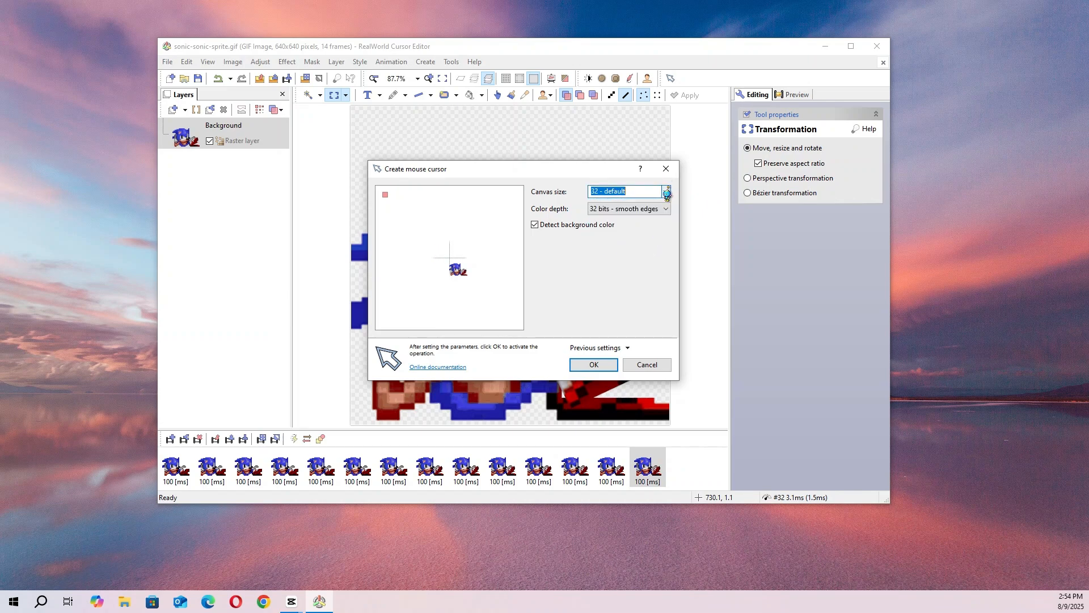
{"action": "left_click", "coordinate": [605, 364]}
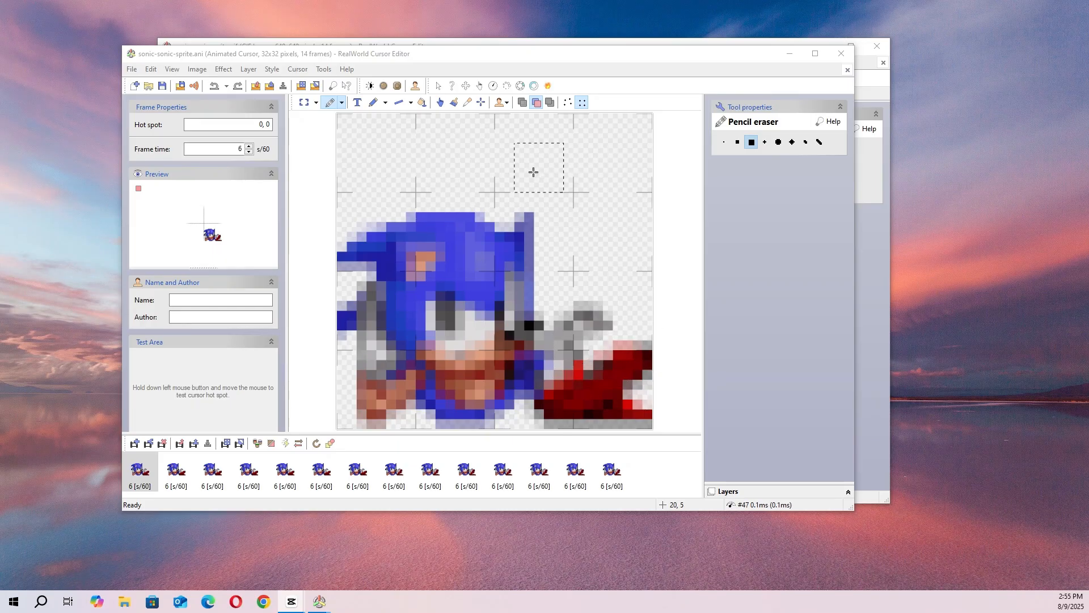
- Try the cursor's hot spot at 31, 0 and at 0, 31, and draw a trial stroke in the test area
{"action": "left_click", "coordinate": [502, 187]}
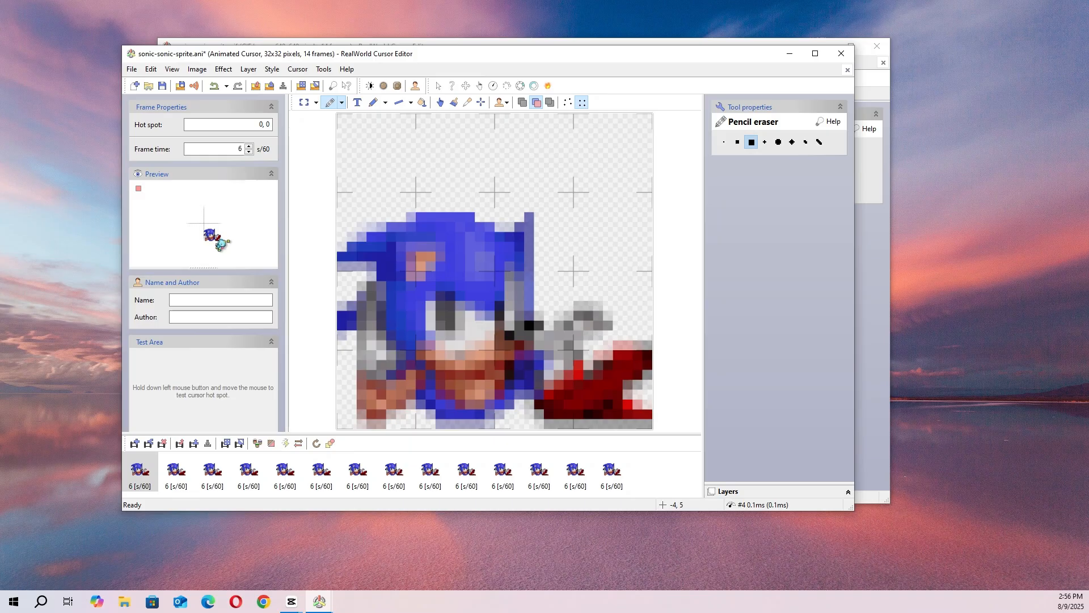
{"action": "left_click_drag", "start_coordinate": [210, 229], "coordinate": [117, 257]}
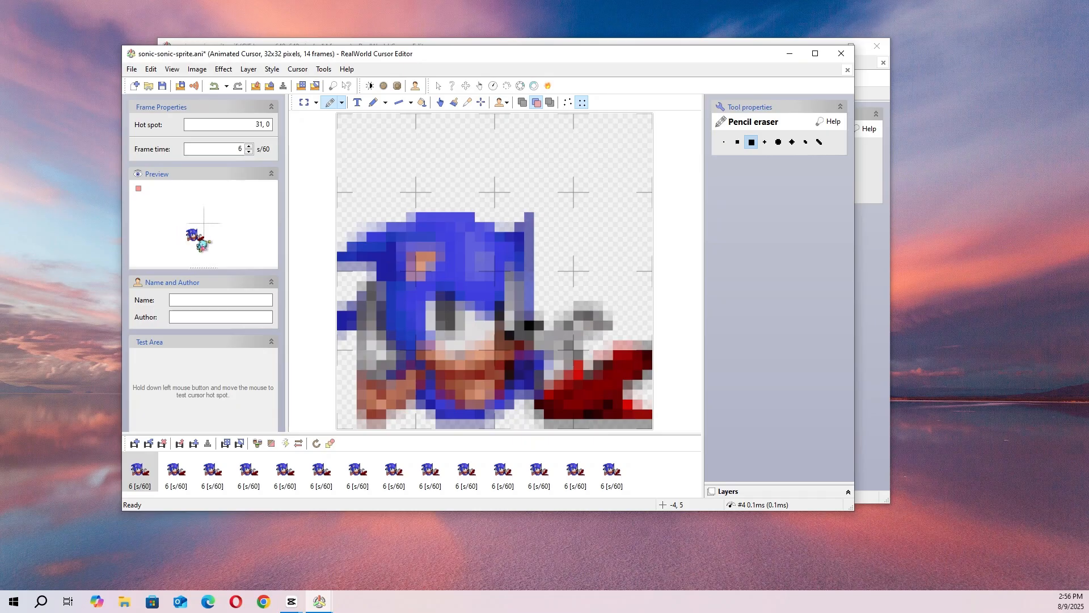
{"action": "left_click_drag", "start_coordinate": [202, 246], "coordinate": [261, 172]}
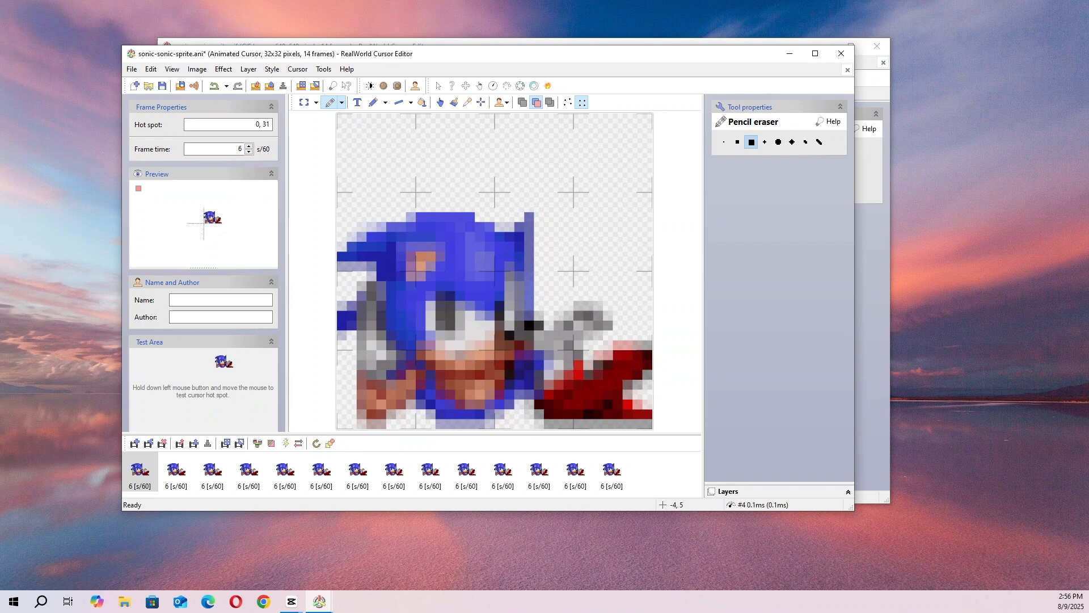
{"action": "mouse_move", "coordinate": [215, 367]}
{"action": "left_mouse_down"}
{"action": "mouse_move", "coordinate": [239, 364]}
{"action": "mouse_move", "coordinate": [188, 365]}
{"action": "mouse_move", "coordinate": [187, 387]}
{"action": "mouse_move", "coordinate": [195, 372]}
{"action": "mouse_move", "coordinate": [253, 359]}
{"action": "mouse_move", "coordinate": [245, 375]}
{"action": "left_mouse_up"}
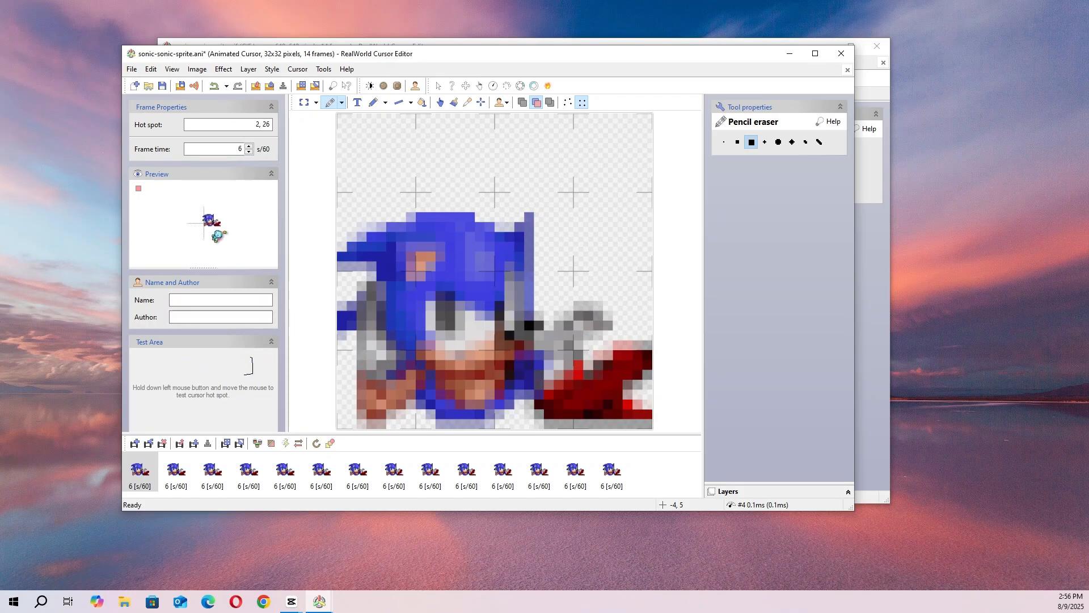
- Try the hot spot at 12, 20 and at 0, 0, drawing trial strokes with the cursor in the test area
{"action": "left_click", "coordinate": [210, 216]}
{"action": "mouse_move", "coordinate": [191, 354]}
{"action": "left_mouse_down"}
{"action": "mouse_move", "coordinate": [213, 371]}
{"action": "mouse_move", "coordinate": [196, 370]}
{"action": "left_mouse_up"}
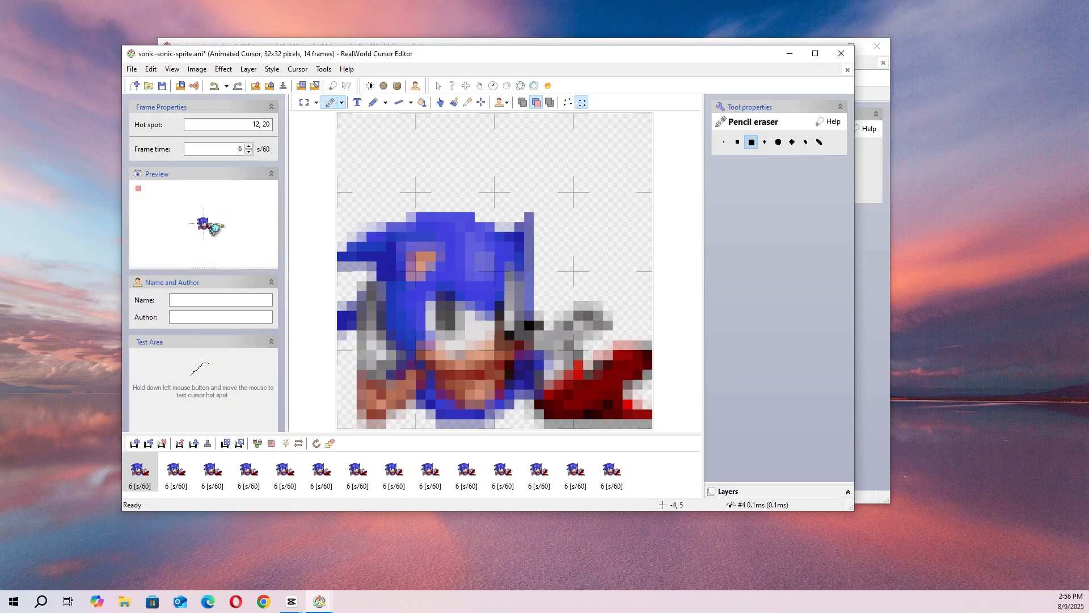
{"action": "left_click", "coordinate": [198, 218]}
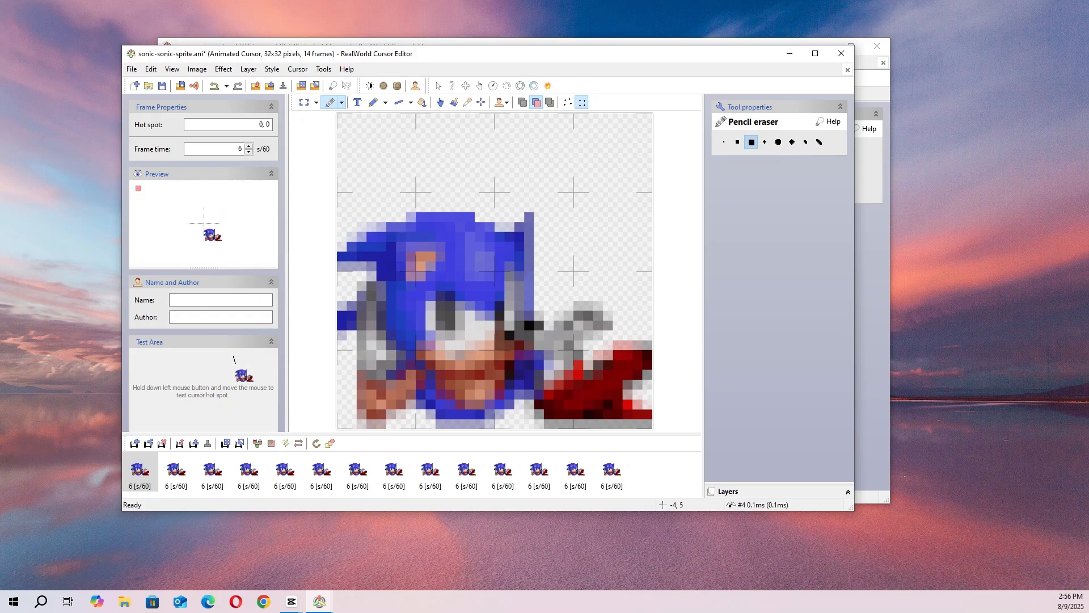
{"action": "mouse_move", "coordinate": [232, 366]}
{"action": "left_mouse_down"}
{"action": "mouse_move", "coordinate": [171, 366]}
{"action": "mouse_move", "coordinate": [216, 372]}
{"action": "left_mouse_up"}
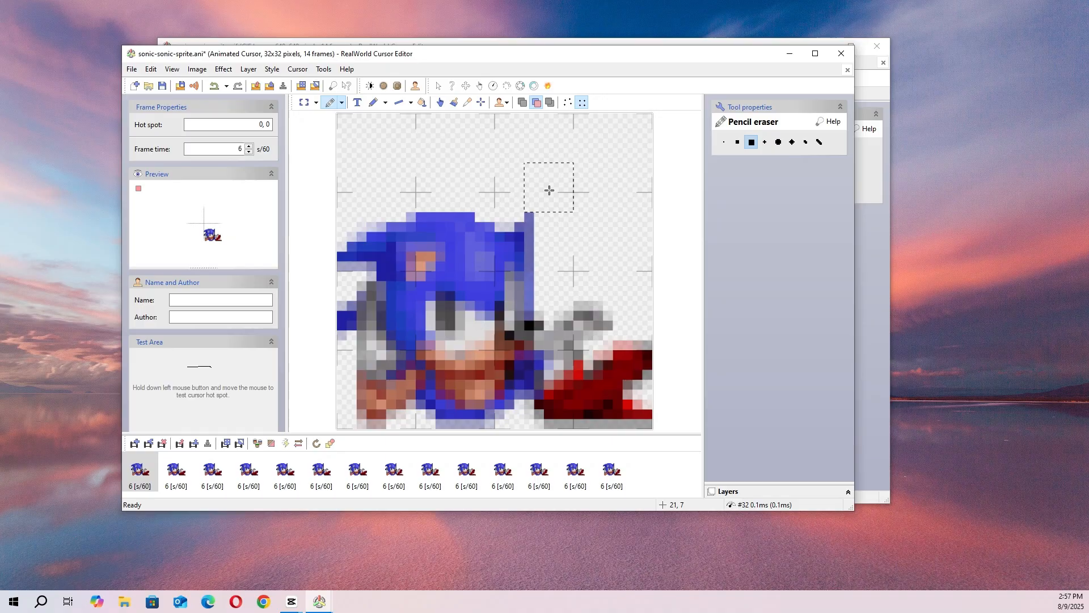
{"action": "left_click", "coordinate": [242, 357]}
{"action": "left_click_drag", "start_coordinate": [221, 358], "coordinate": [197, 357]}
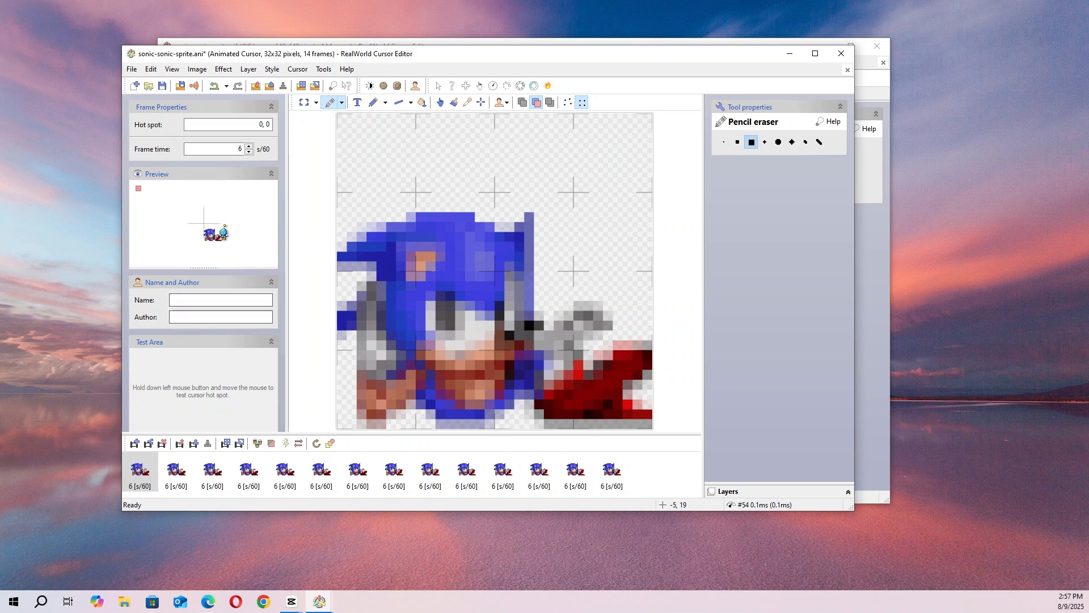
- Try the hot spot at 12, 18, reset it to 0, 0 and compare both with strokes in the test area
{"action": "left_click_drag", "start_coordinate": [215, 238], "coordinate": [206, 210]}
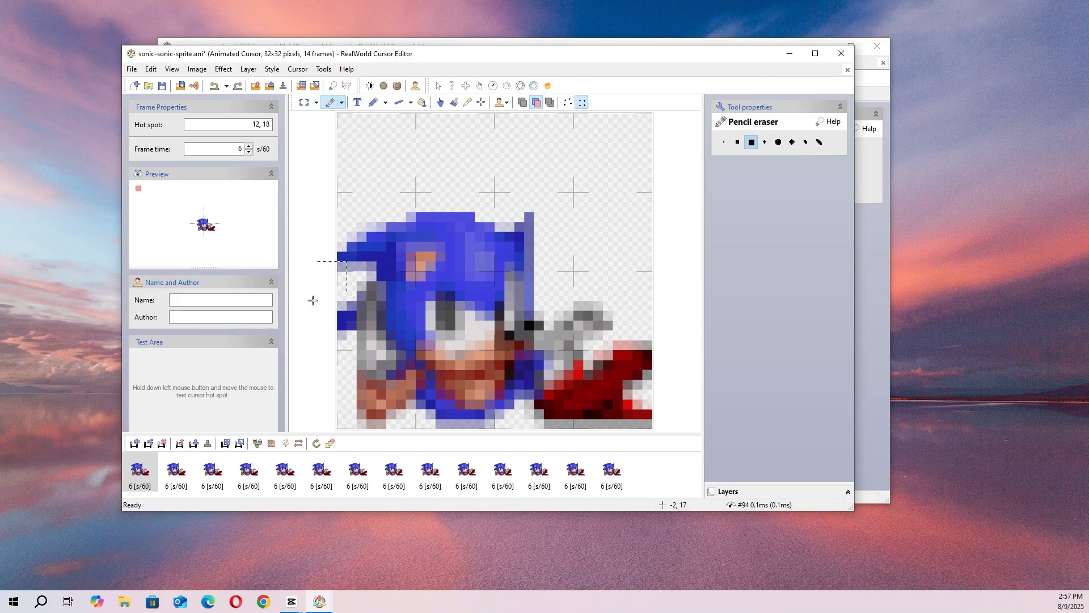
{"action": "left_click_drag", "start_coordinate": [231, 375], "coordinate": [215, 363]}
{"action": "mouse_move", "coordinate": [208, 228]}
{"action": "left_mouse_down"}
{"action": "mouse_move", "coordinate": [248, 203]}
{"action": "mouse_move", "coordinate": [250, 264]}
{"action": "left_mouse_up"}
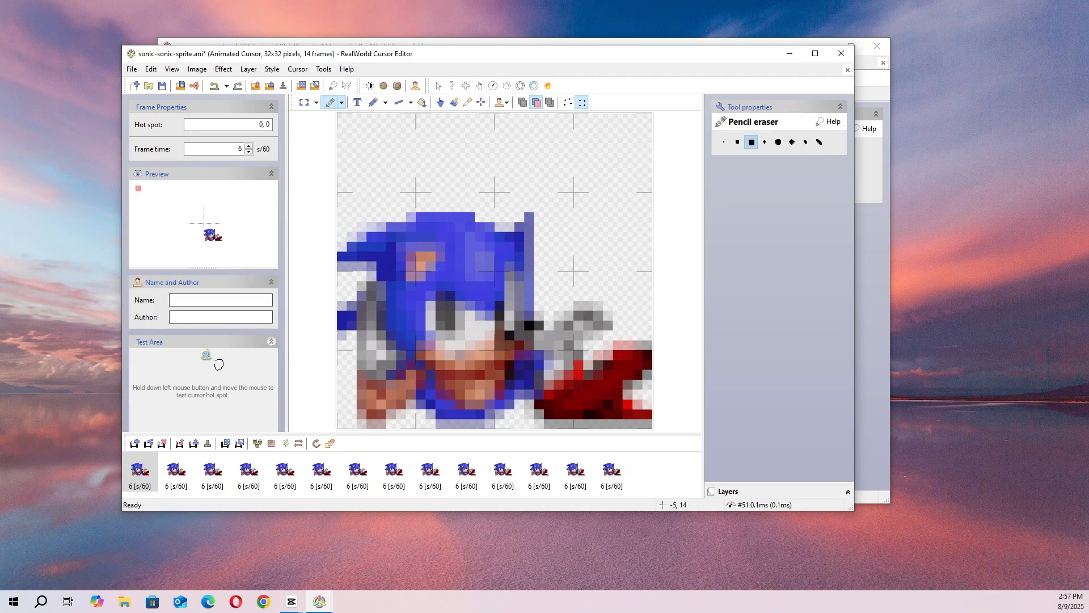
{"action": "left_click_drag", "start_coordinate": [195, 348], "coordinate": [207, 358]}
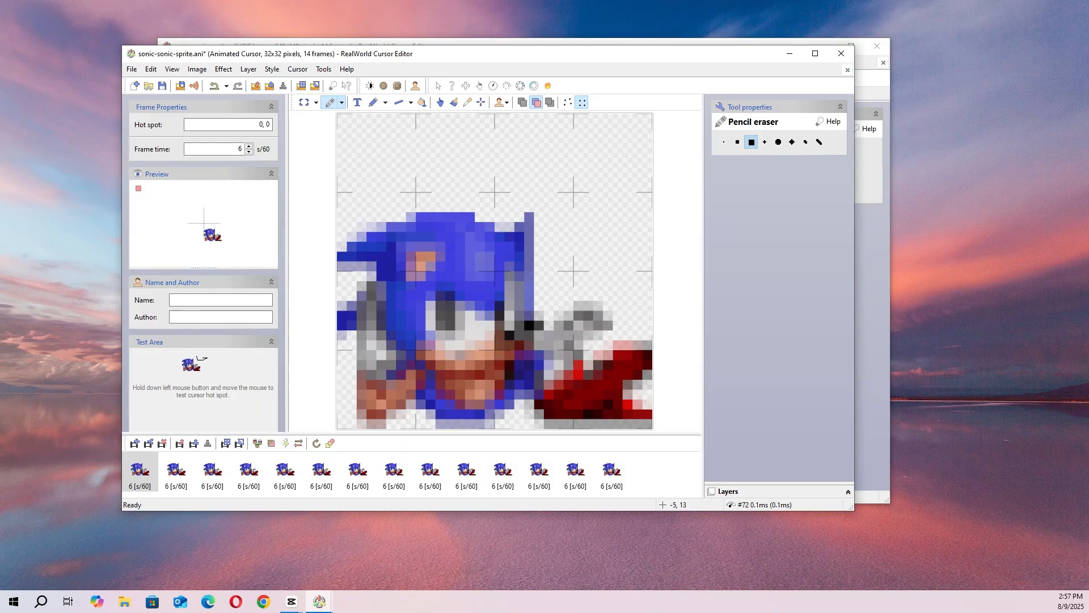
{"action": "left_click_drag", "start_coordinate": [183, 351], "coordinate": [187, 359]}
- Try the hot spot at 10, 20 and draw strokes with the cursor in the test area
{"action": "left_click_drag", "start_coordinate": [212, 229], "coordinate": [198, 191]}
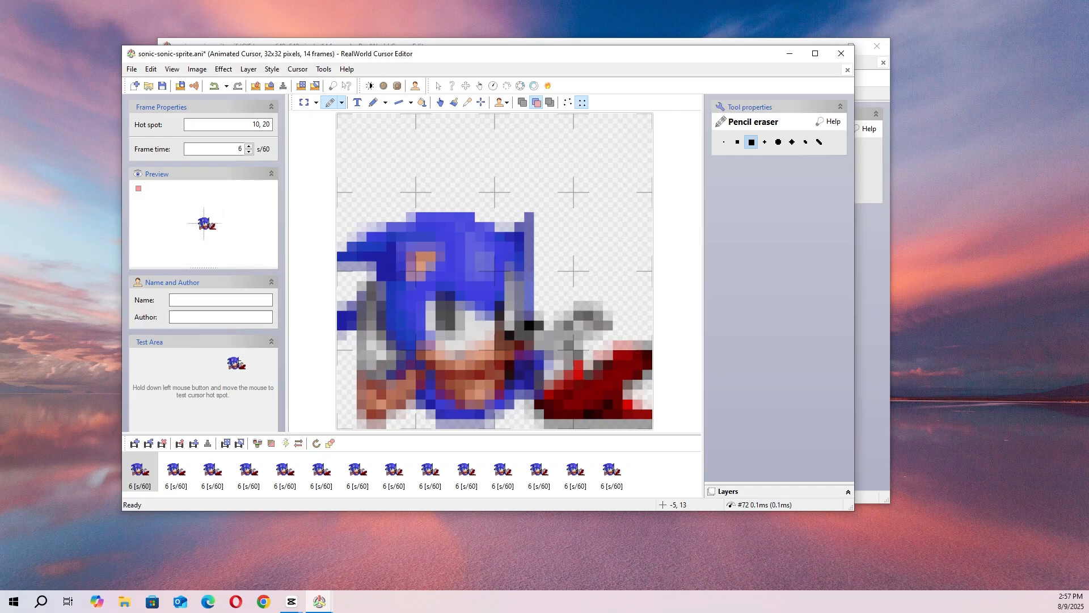
{"action": "mouse_move", "coordinate": [193, 372]}
{"action": "left_mouse_down"}
{"action": "mouse_move", "coordinate": [206, 362]}
{"action": "mouse_move", "coordinate": [163, 359]}
{"action": "left_mouse_up"}
{"action": "left_click_drag", "start_coordinate": [178, 404], "coordinate": [189, 408]}
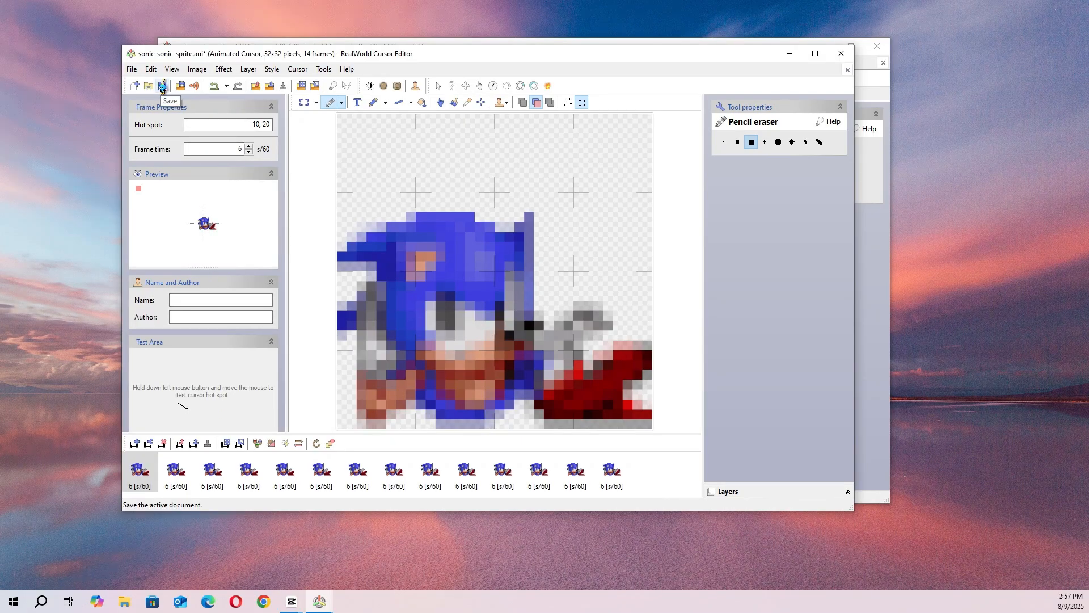
{"action": "left_click", "coordinate": [162, 86]}
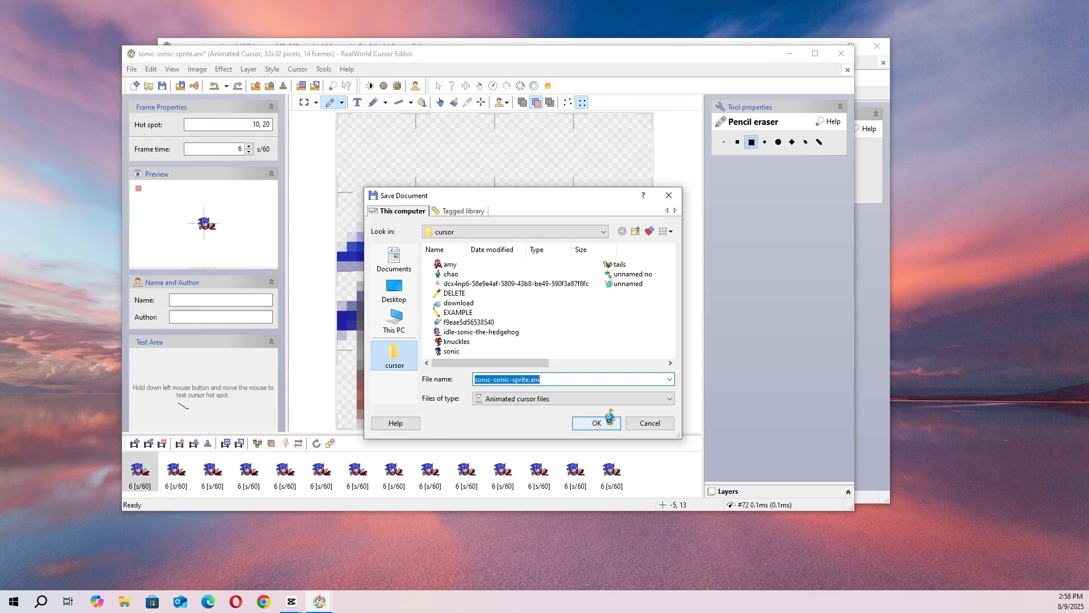
{"action": "left_click", "coordinate": [609, 418]}
{"action": "left_click", "coordinate": [641, 425]}
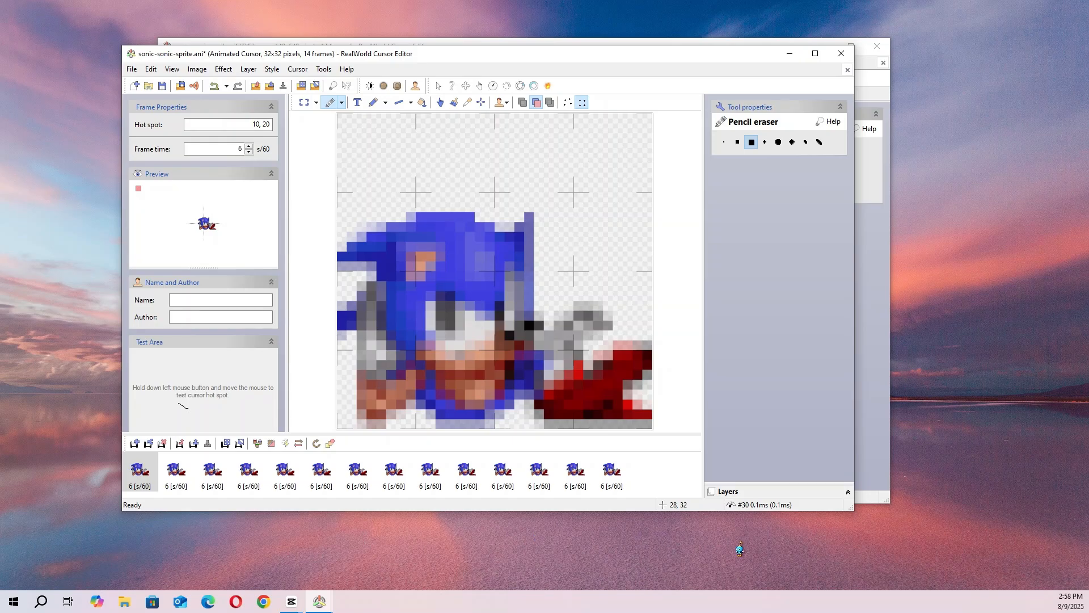
- Set the Sonic cursor's hot spot back to 0, 0
{"action": "key", "text": "ctrl"}
{"action": "key", "text": "ctrl"}
{"action": "left_click_drag", "start_coordinate": [209, 223], "coordinate": [235, 263]}
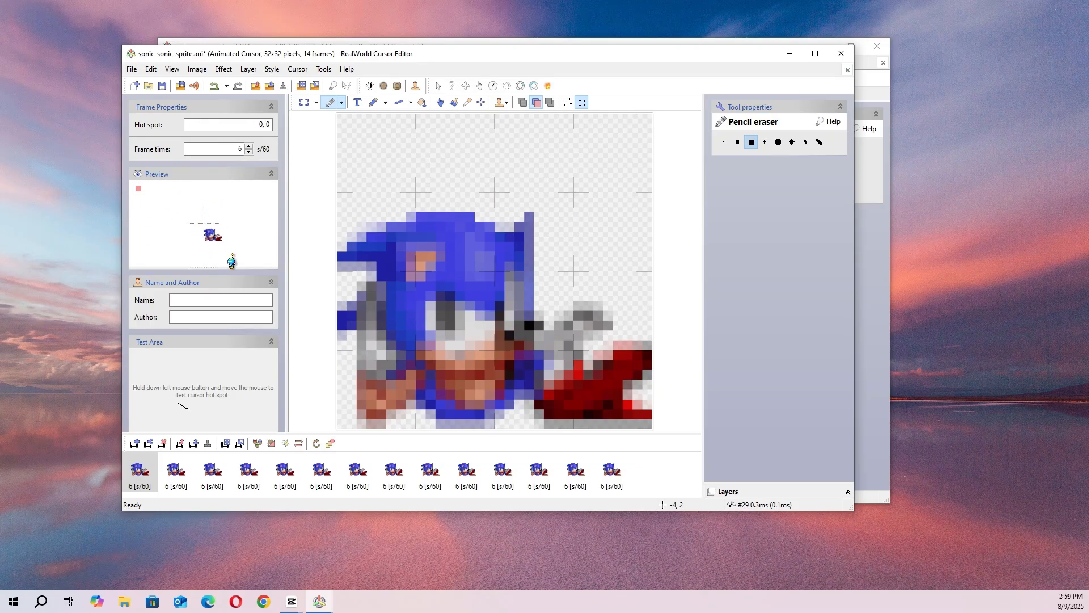
- Close the cursor editor and move its desktop shortcut from the middle of the desktop up near the upper edge
{"action": "left_click", "coordinate": [833, 47]}
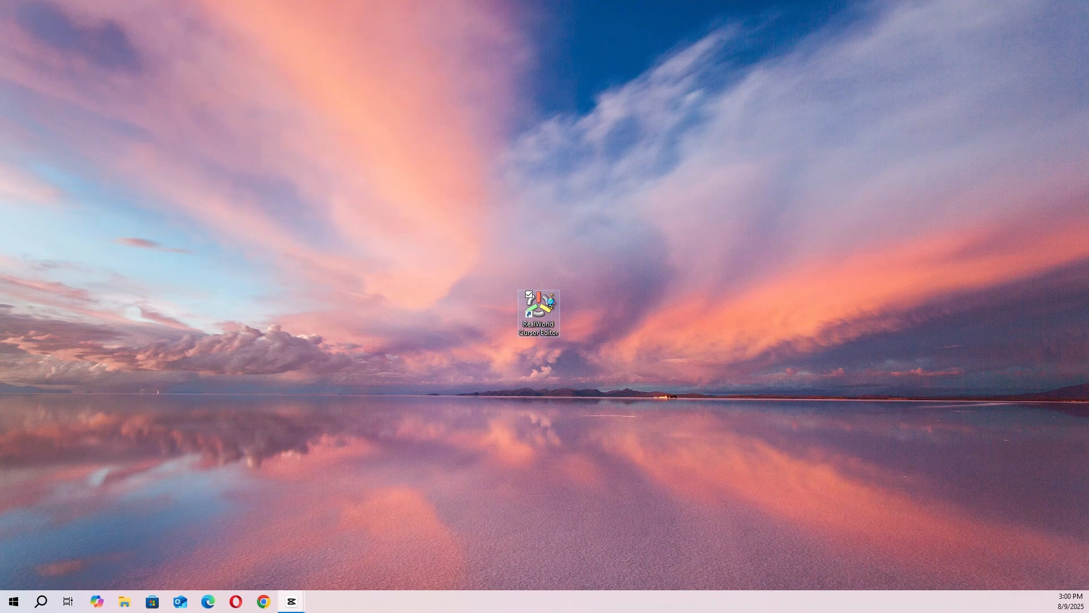
{"action": "left_click_drag", "start_coordinate": [549, 301], "coordinate": [549, 72]}
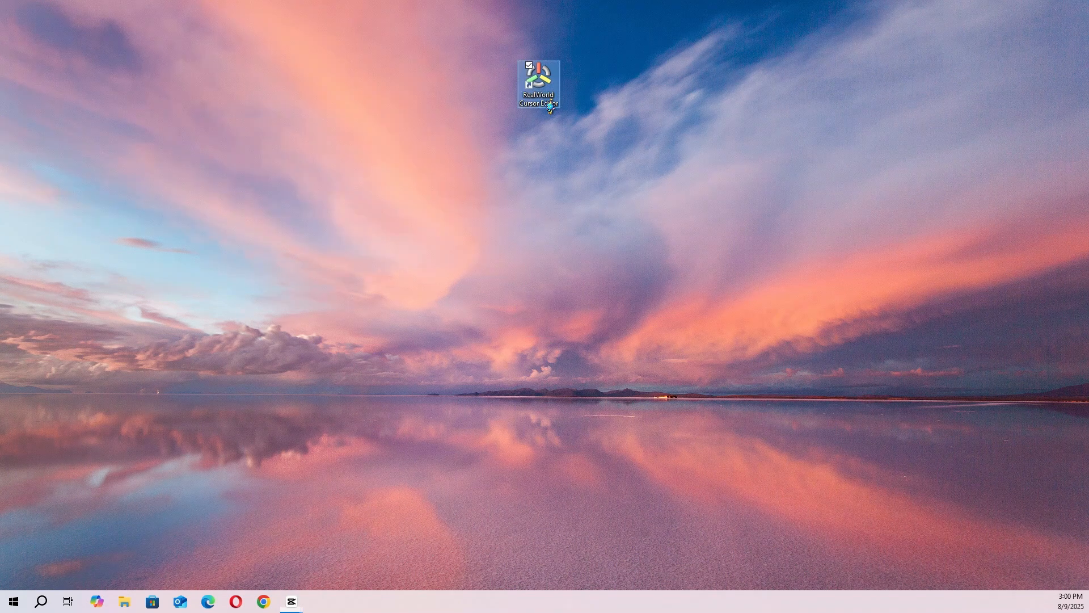
- Open the Themes page of the Windows personalization settings
{"action": "left_click", "coordinate": [23, 596]}
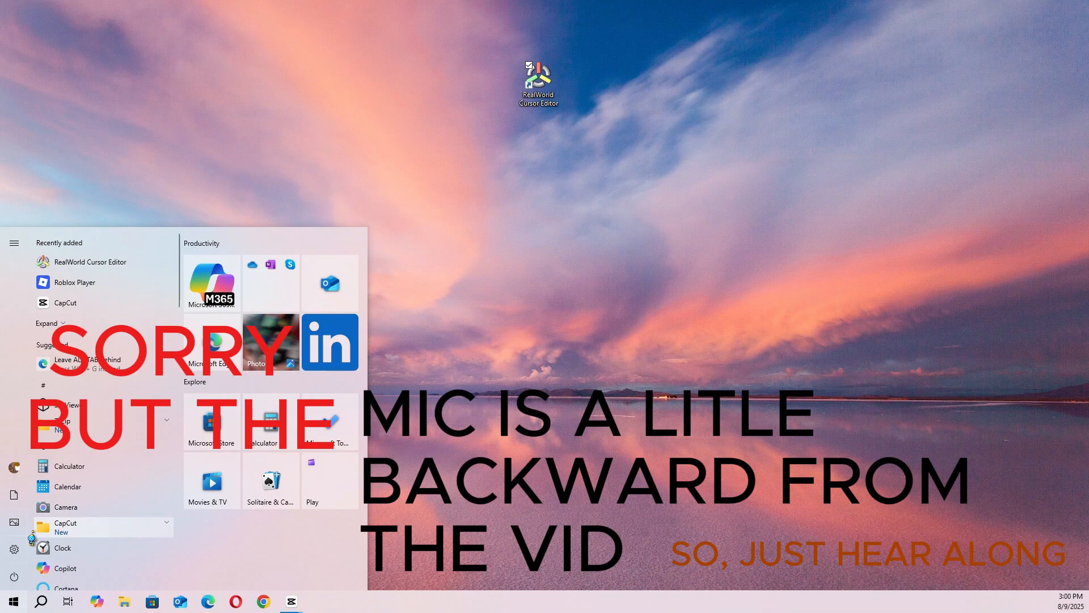
{"action": "mouse_move", "coordinate": [25, 548]}
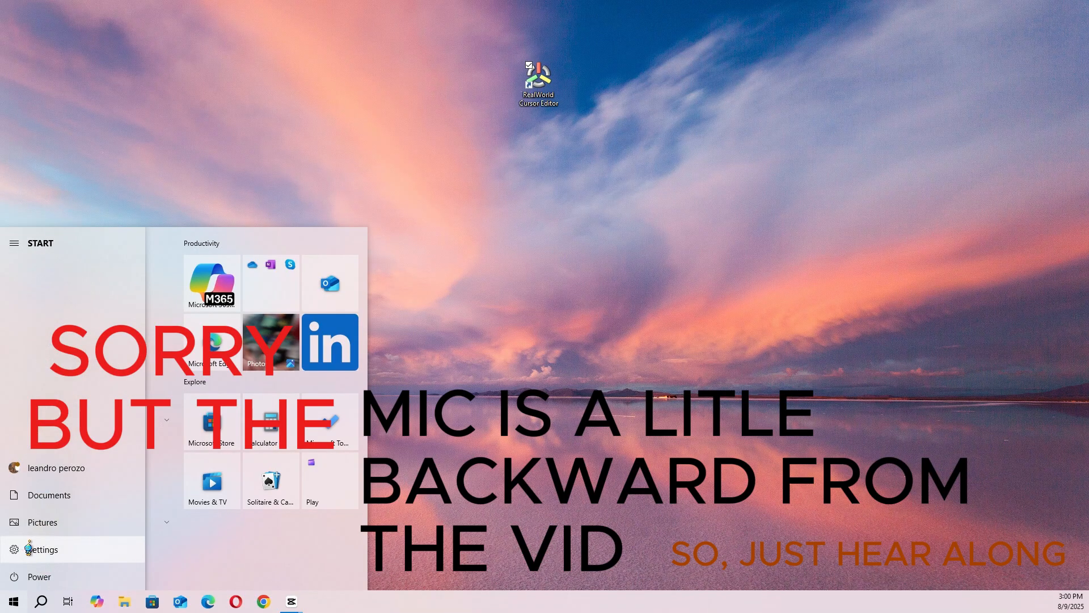
{"action": "left_click", "coordinate": [87, 548]}
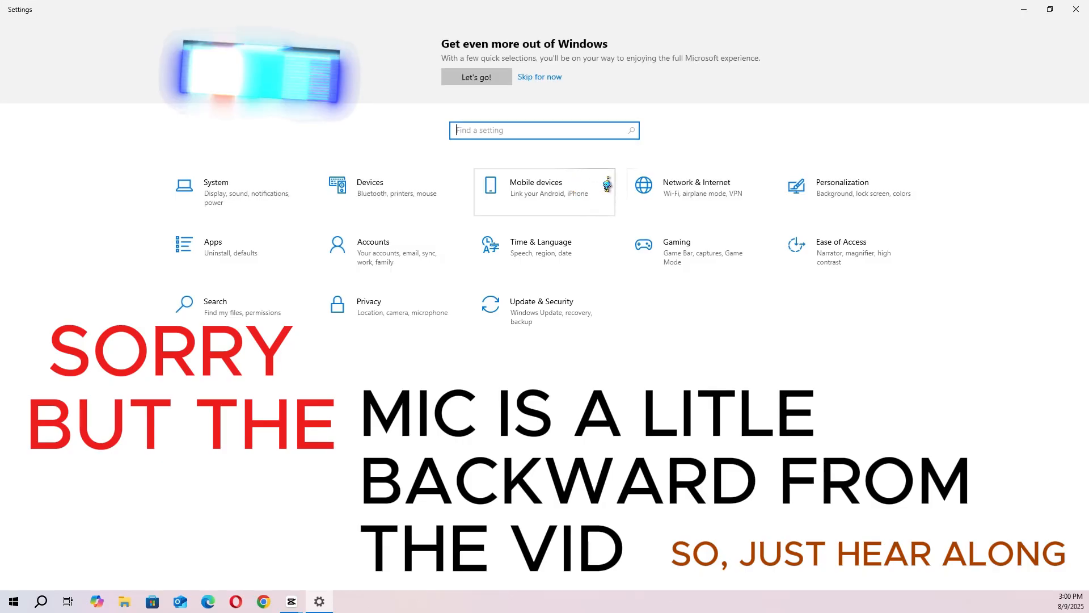
{"action": "left_click", "coordinate": [805, 199]}
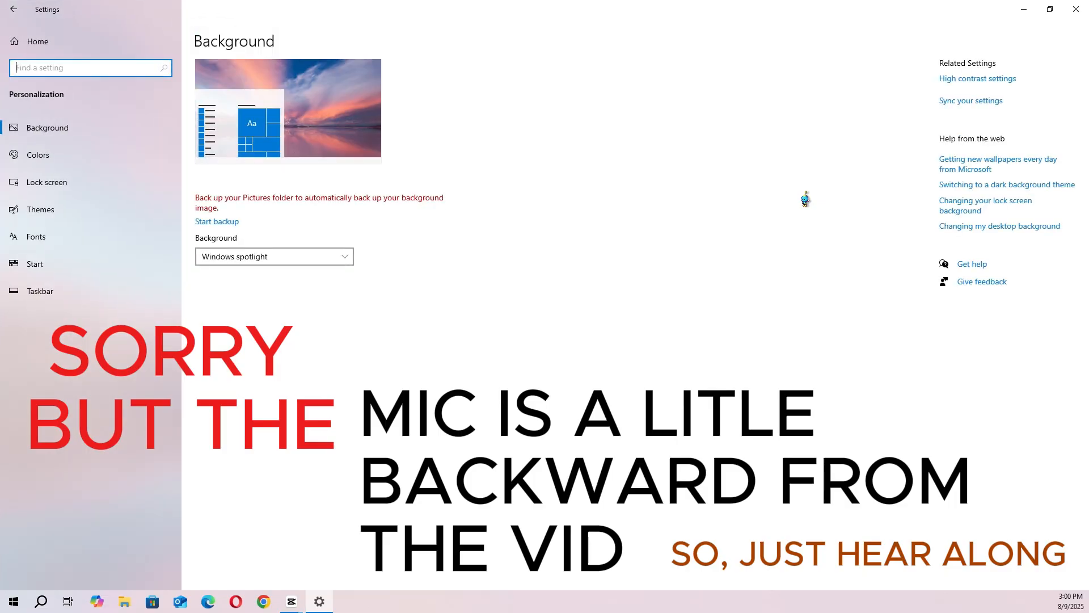
{"action": "left_click", "coordinate": [46, 207]}
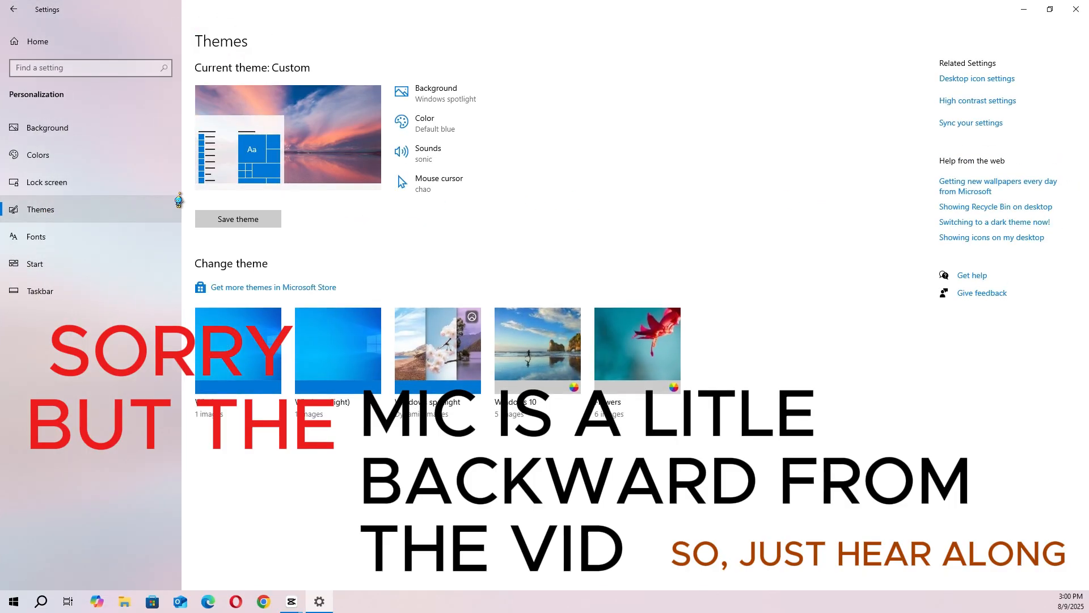
- Examine the program events of the sonic sound scheme in the theme's sound settings, then leave without changes
{"action": "left_click", "coordinate": [476, 150]}
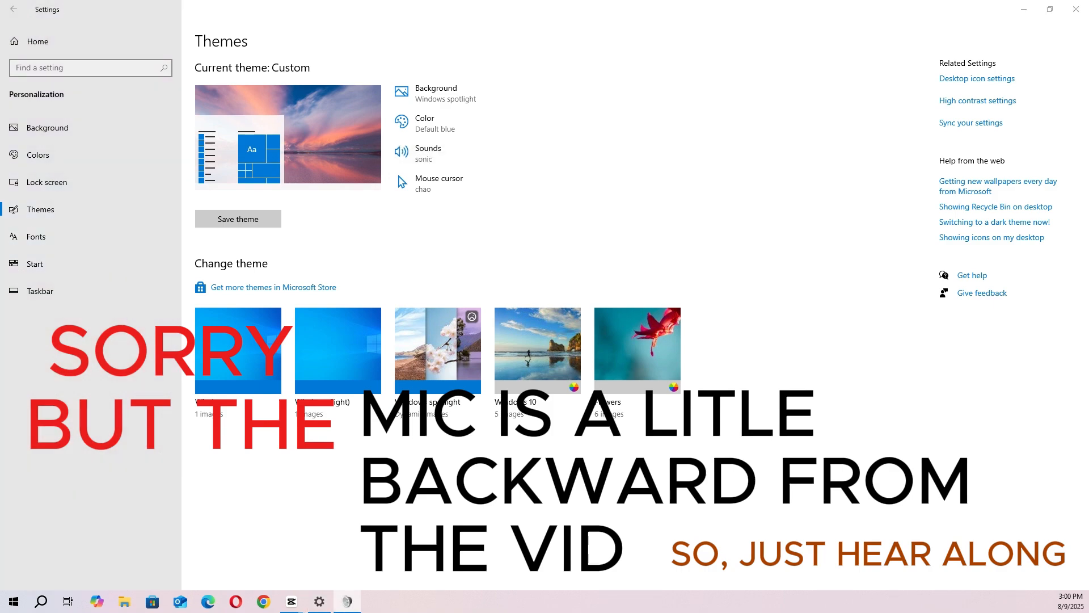
{"action": "left_click_drag", "start_coordinate": [537, 50], "coordinate": [747, 223]}
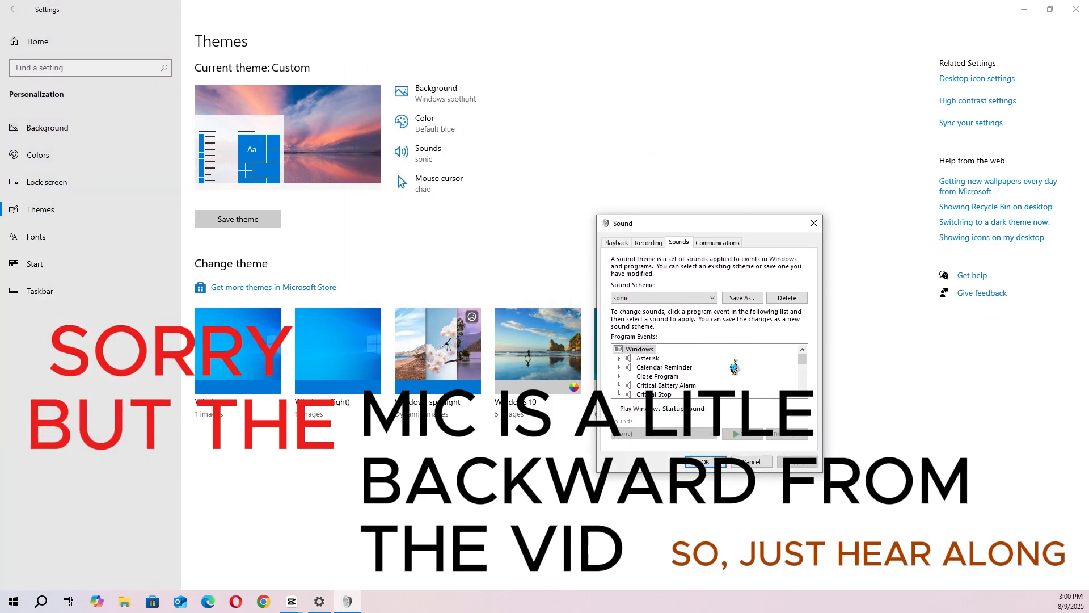
{"action": "left_click", "coordinate": [656, 377]}
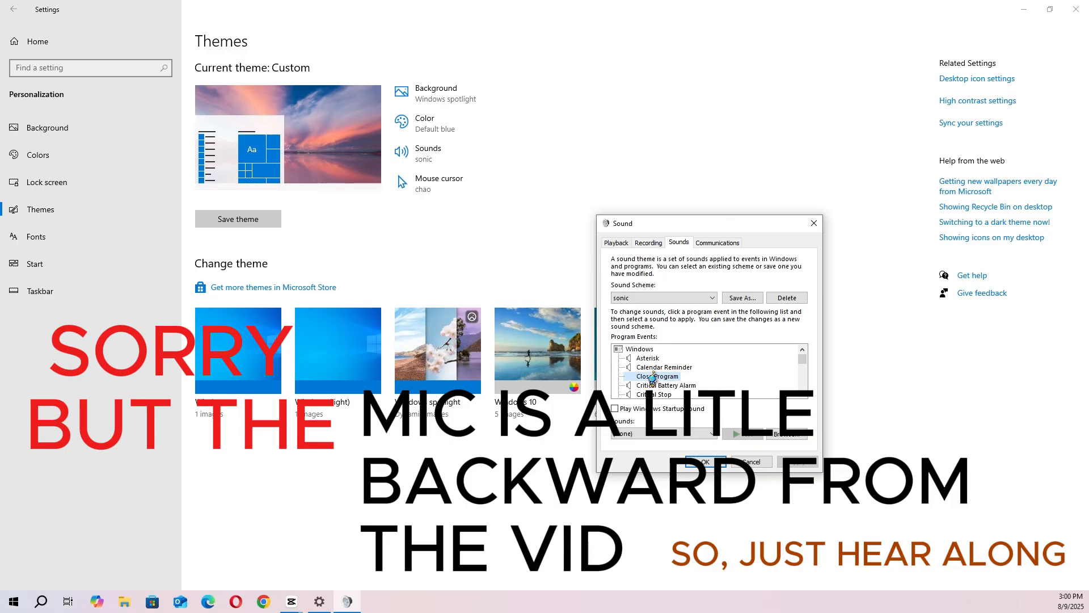
{"action": "left_click", "coordinate": [701, 296]}
{"action": "scroll", "coordinate": [693, 371], "scroll_direction": "down", "scroll_amount": 1}
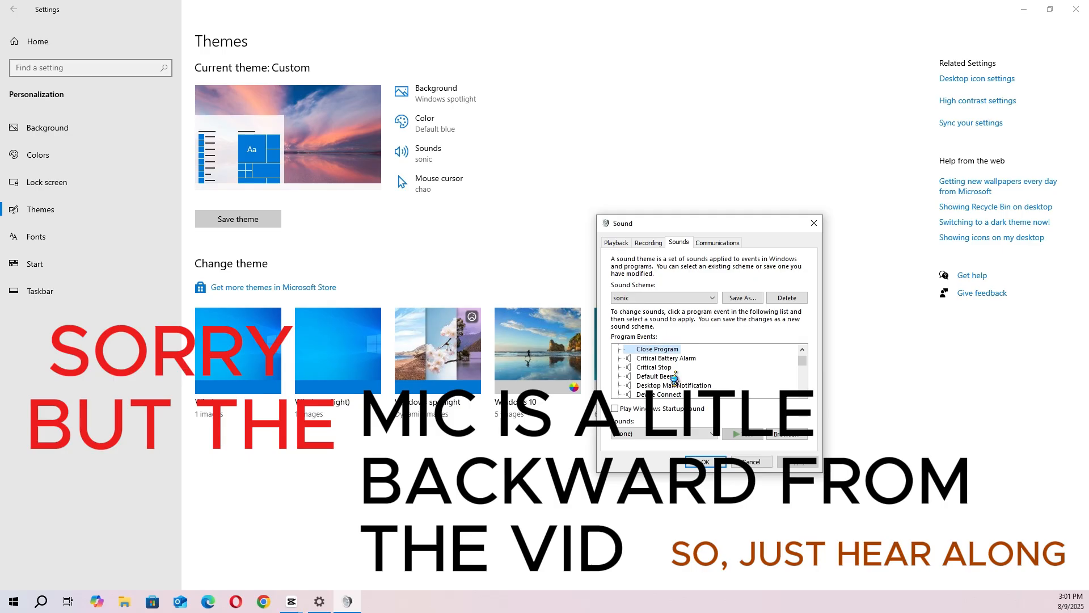
{"action": "scroll", "coordinate": [675, 378], "scroll_direction": "down", "scroll_amount": 1}
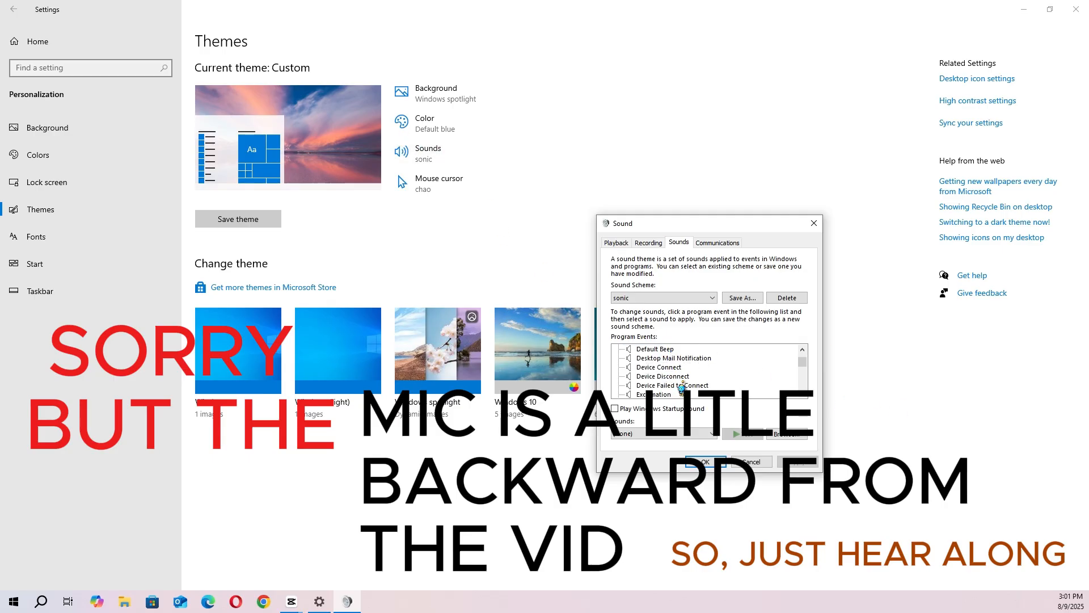
{"action": "scroll", "coordinate": [689, 386], "scroll_direction": "up", "scroll_amount": 1}
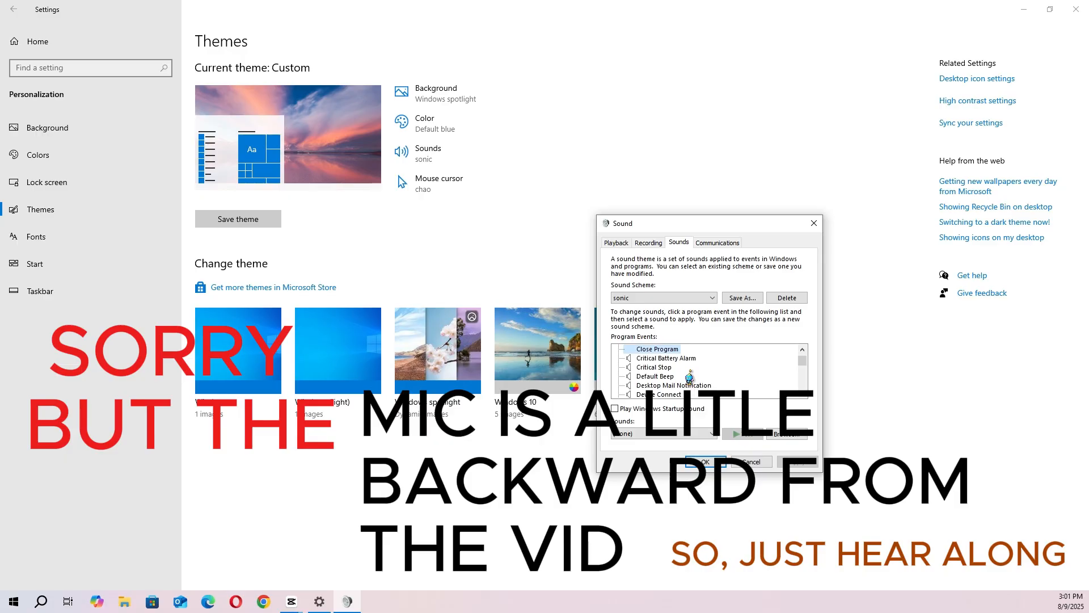
{"action": "scroll", "coordinate": [684, 370], "scroll_direction": "down", "scroll_amount": 1}
{"action": "scroll", "coordinate": [681, 366], "scroll_direction": "down", "scroll_amount": 3}
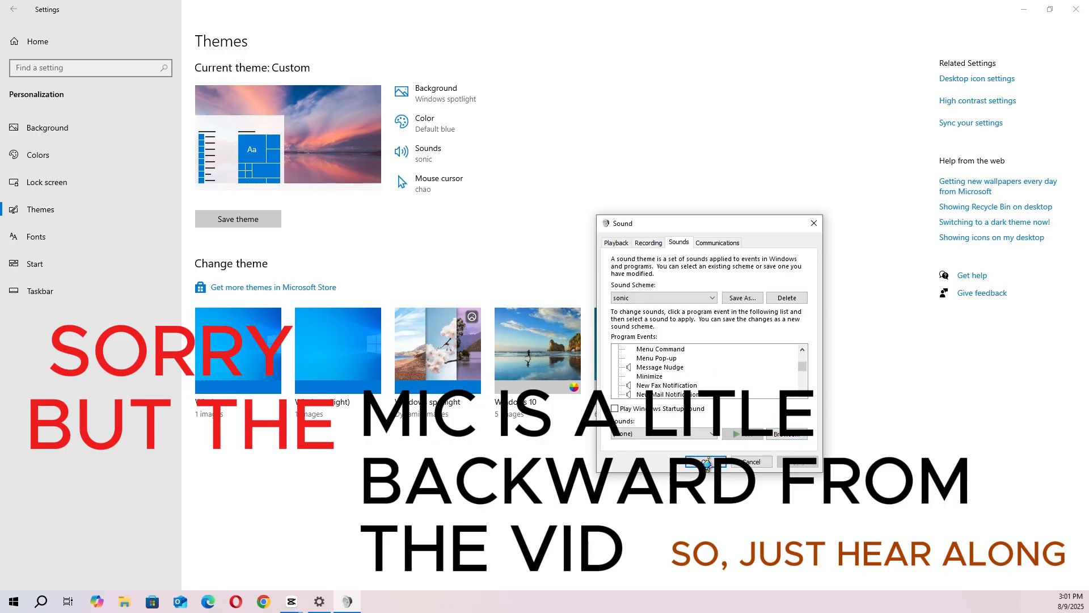
{"action": "left_click", "coordinate": [752, 461]}
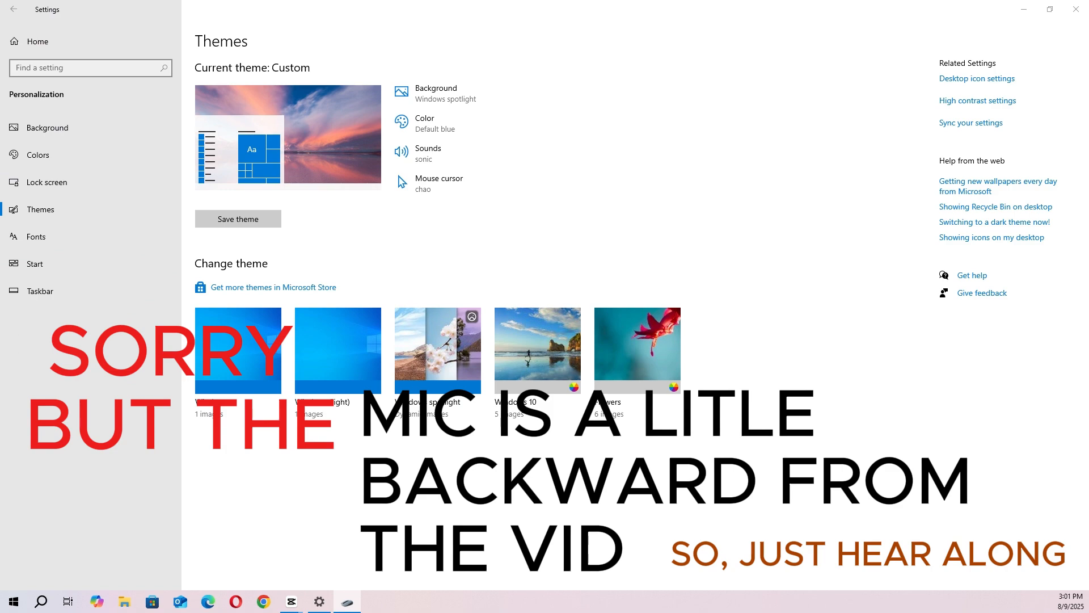
- Open the theme's mouse cursor settings and choose the Windows Default (system scheme) pointer scheme
{"action": "left_click_drag", "start_coordinate": [1, 210], "coordinate": [703, 169]}
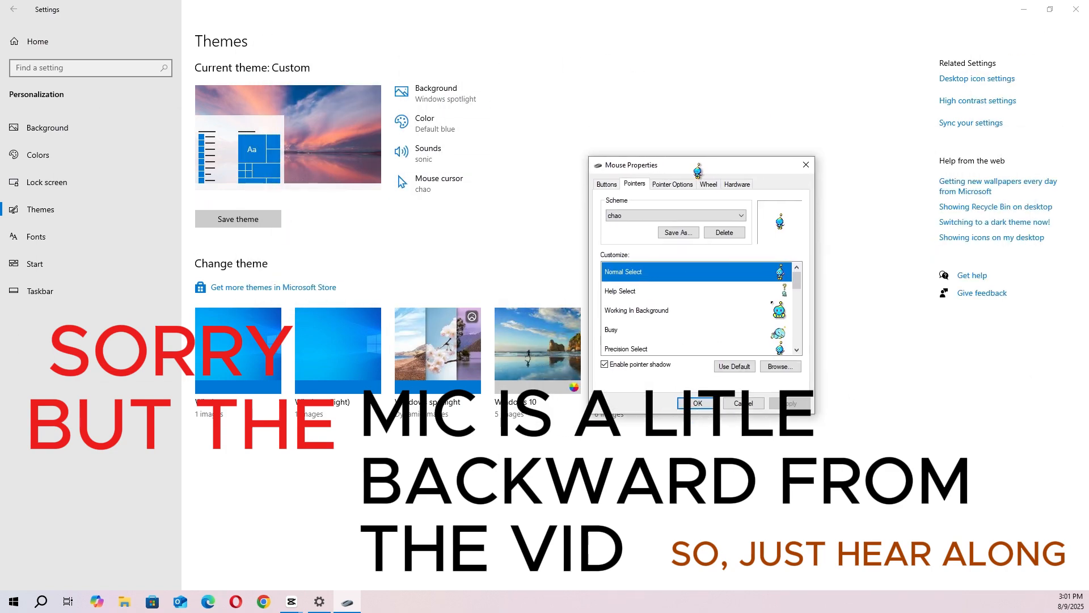
{"action": "left_click", "coordinate": [713, 211]}
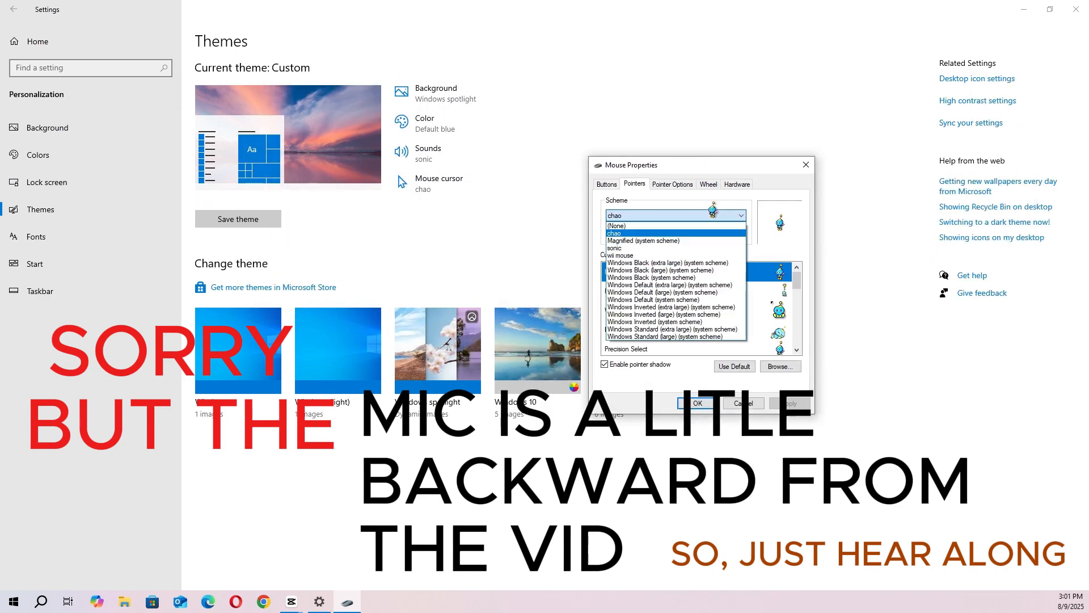
{"action": "left_click", "coordinate": [727, 299]}
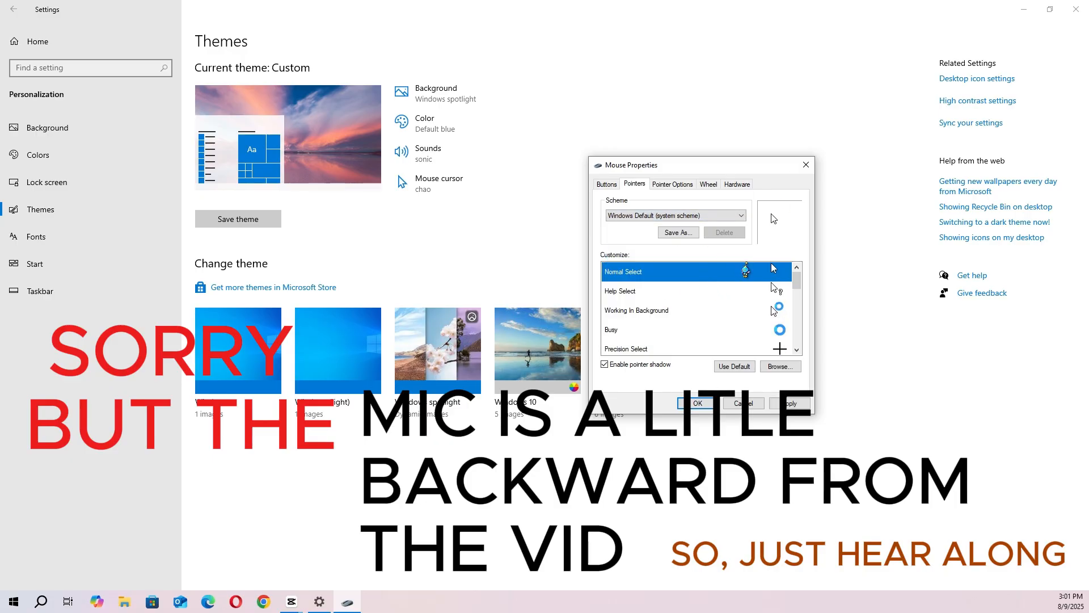
- Browse for a replacement Normal Select pointer and open the cursor folder from the quick-access folders
{"action": "left_click", "coordinate": [780, 366]}
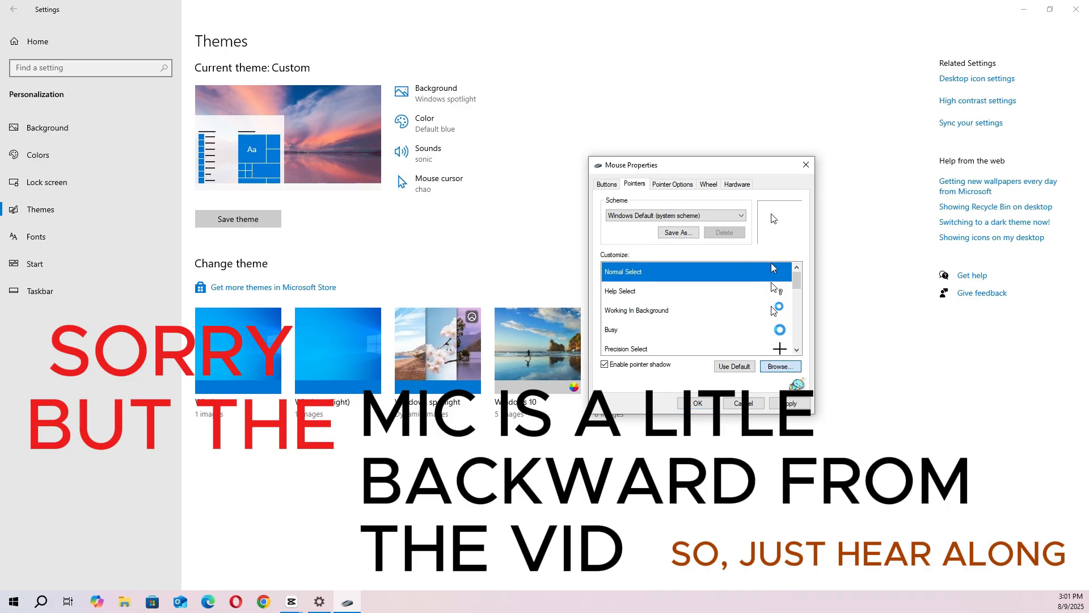
{"action": "left_click", "coordinate": [621, 264]}
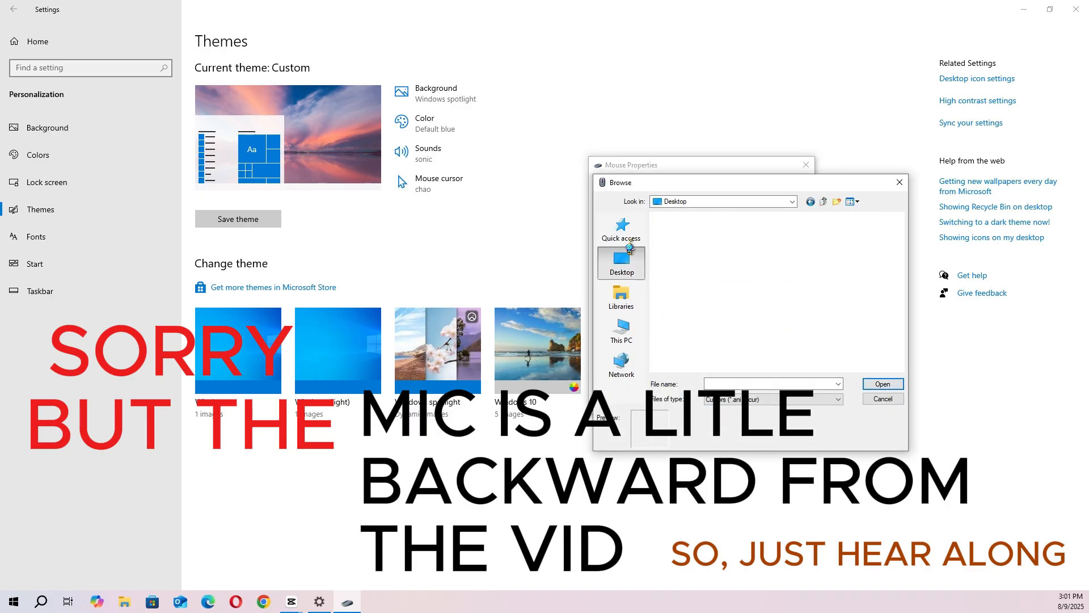
{"action": "left_click", "coordinate": [624, 228]}
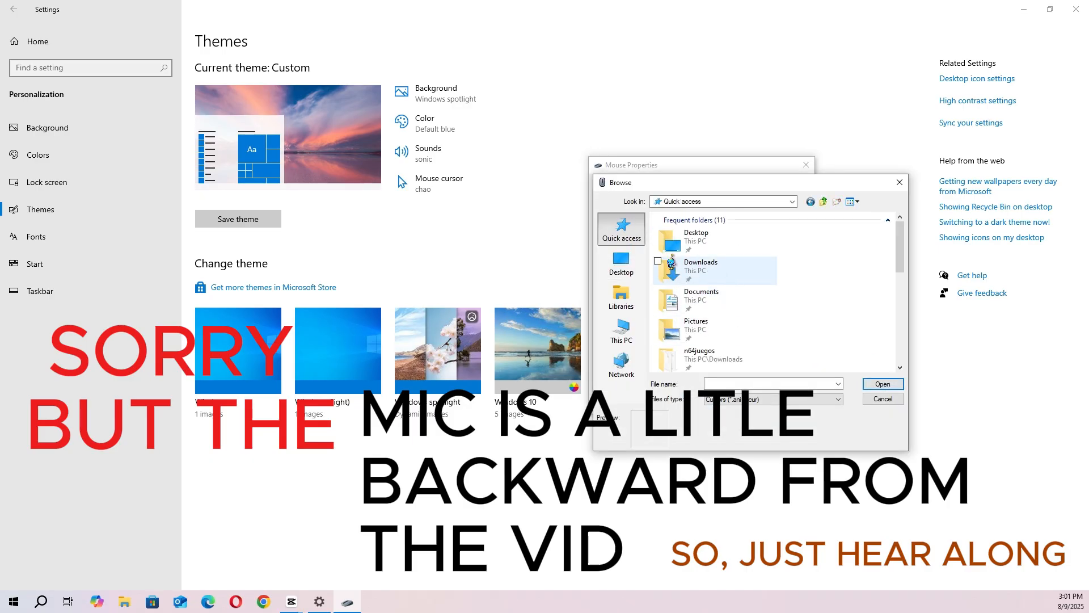
{"action": "scroll", "coordinate": [709, 293], "scroll_direction": "down", "scroll_amount": 3}
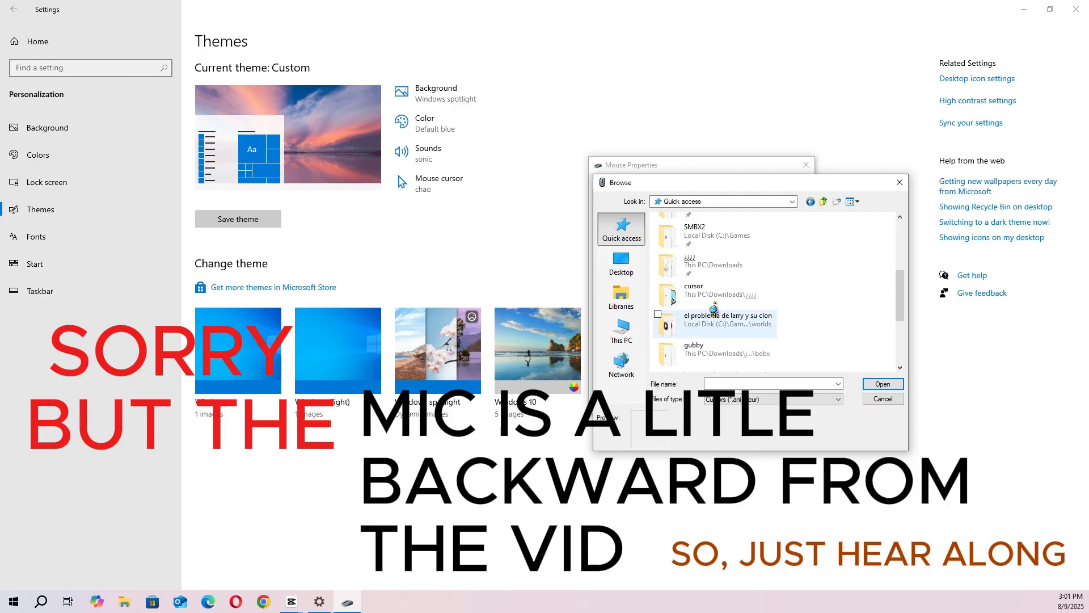
{"action": "left_click", "coordinate": [703, 355]}
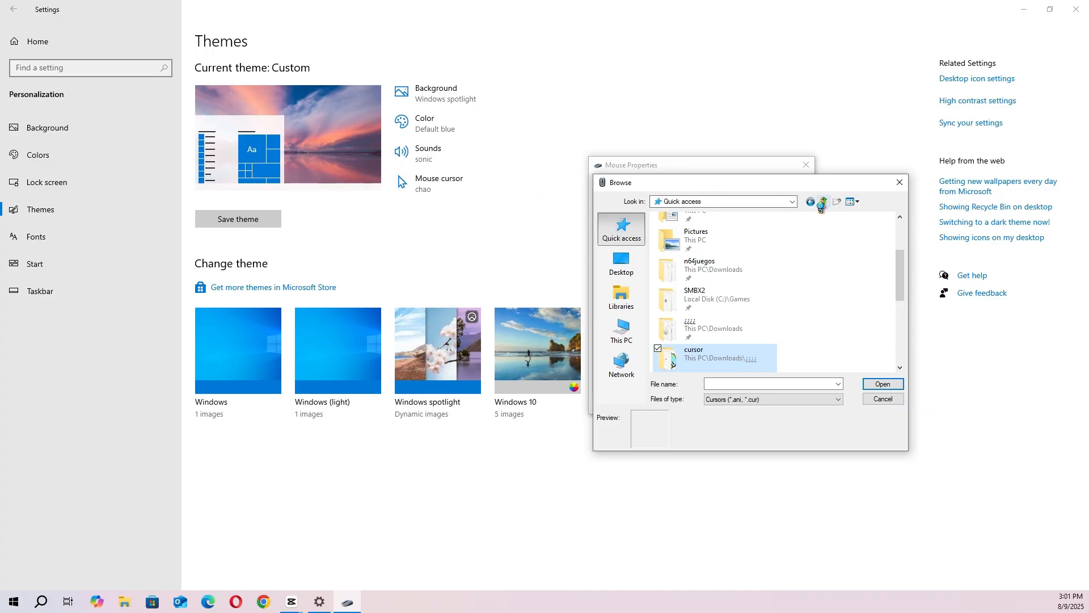
{"action": "double_click", "coordinate": [678, 348]}
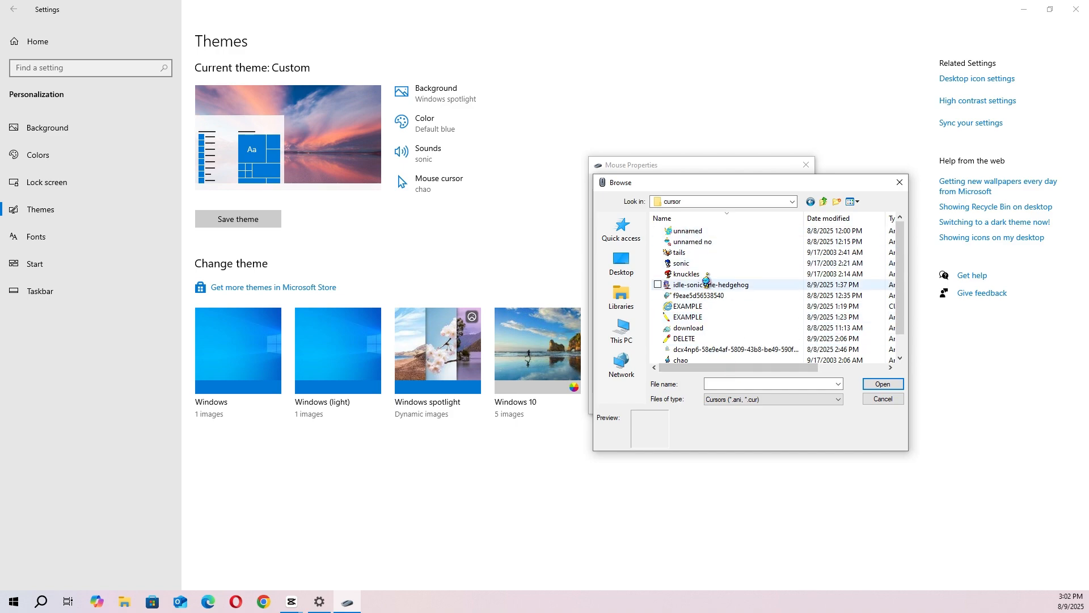
- Try the pencil EXAMPLE, amy and knuckles cursor files as the Normal Select pointer
{"action": "double_click", "coordinate": [729, 317]}
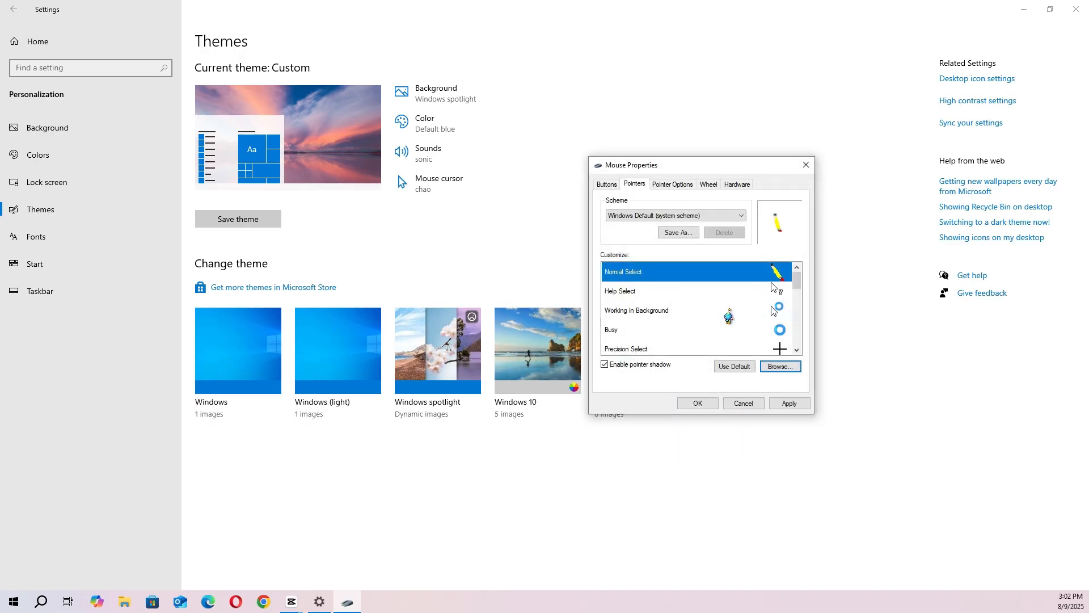
{"action": "left_click", "coordinate": [797, 368]}
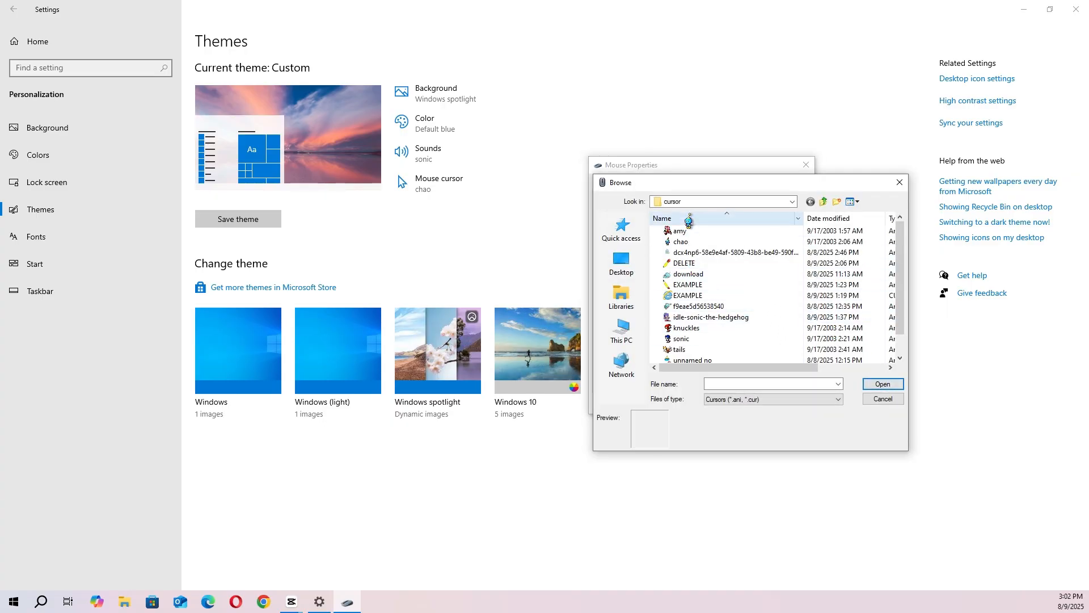
{"action": "left_click", "coordinate": [680, 231]}
{"action": "double_click", "coordinate": [681, 231]}
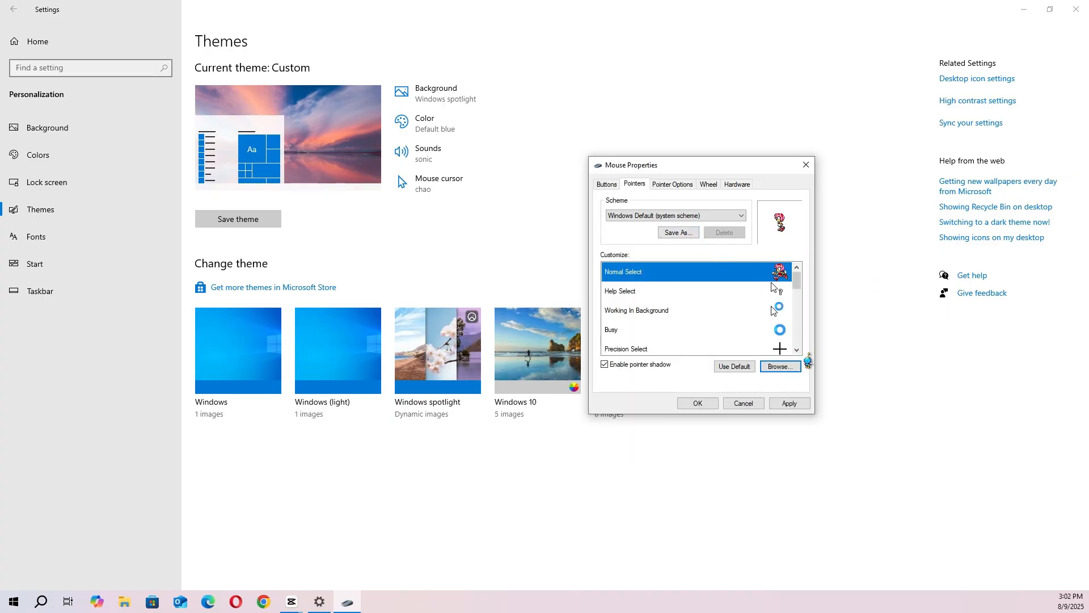
{"action": "left_click", "coordinate": [791, 367]}
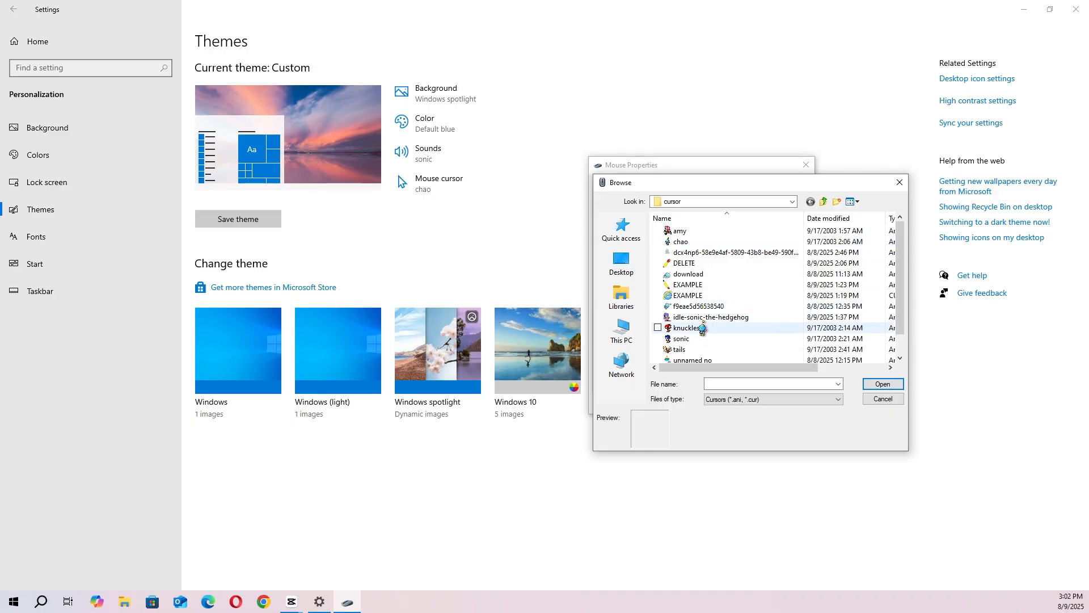
{"action": "double_click", "coordinate": [703, 329]}
- Assign the idle-sonic-the-hedgehog cursor file to the Normal Select pointer
{"action": "left_click", "coordinate": [780, 366]}
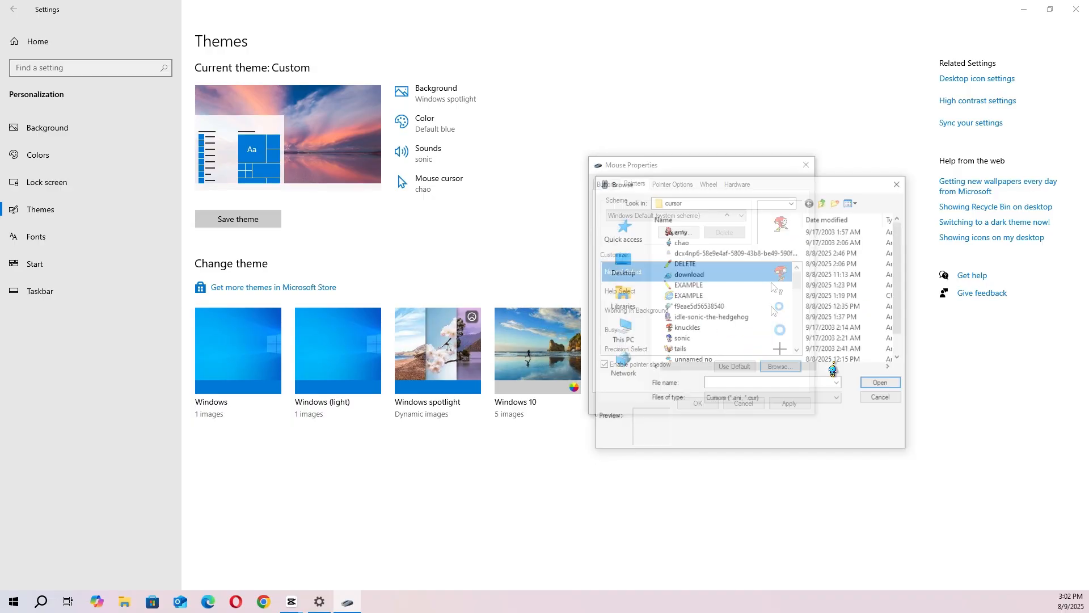
{"action": "double_click", "coordinate": [726, 316]}
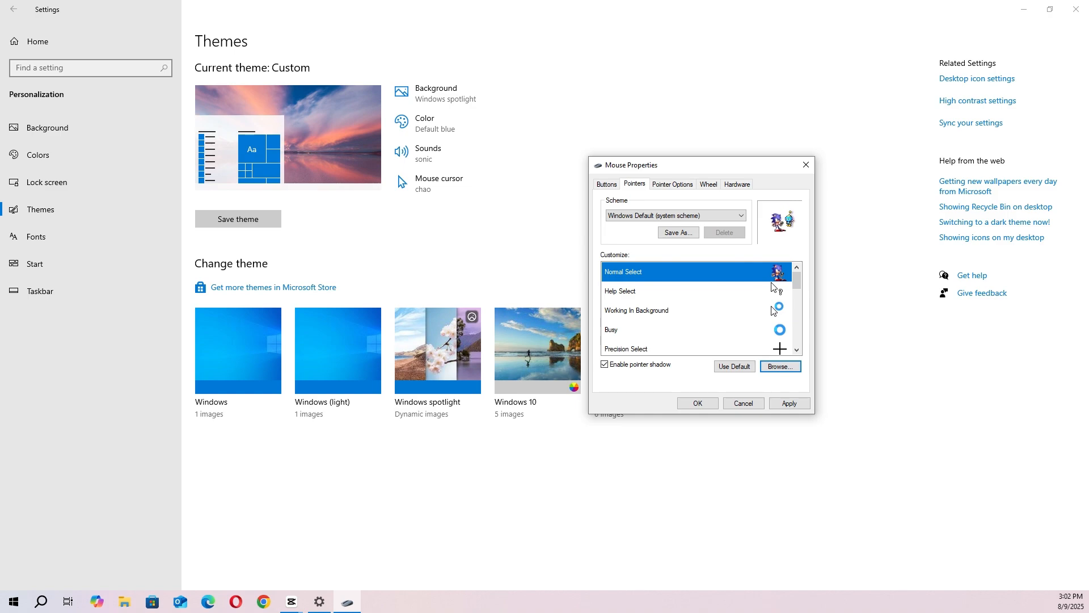
{"action": "left_click", "coordinate": [776, 287]}
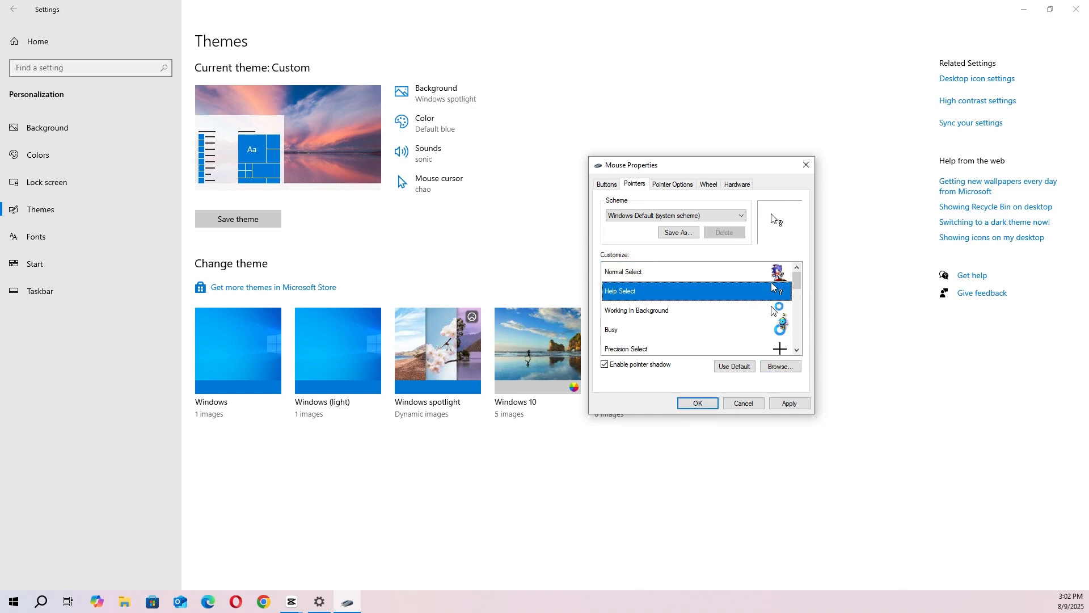
{"action": "left_click", "coordinate": [760, 271]}
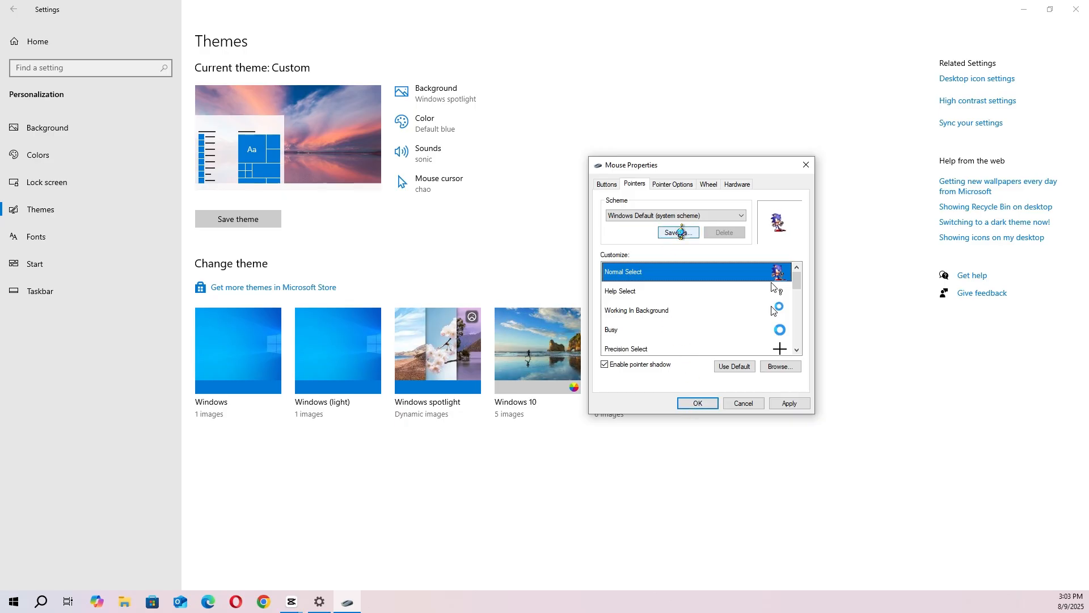
- Save the customized pointers as a new cursor scheme named "-"
{"action": "left_click", "coordinate": [680, 233]}
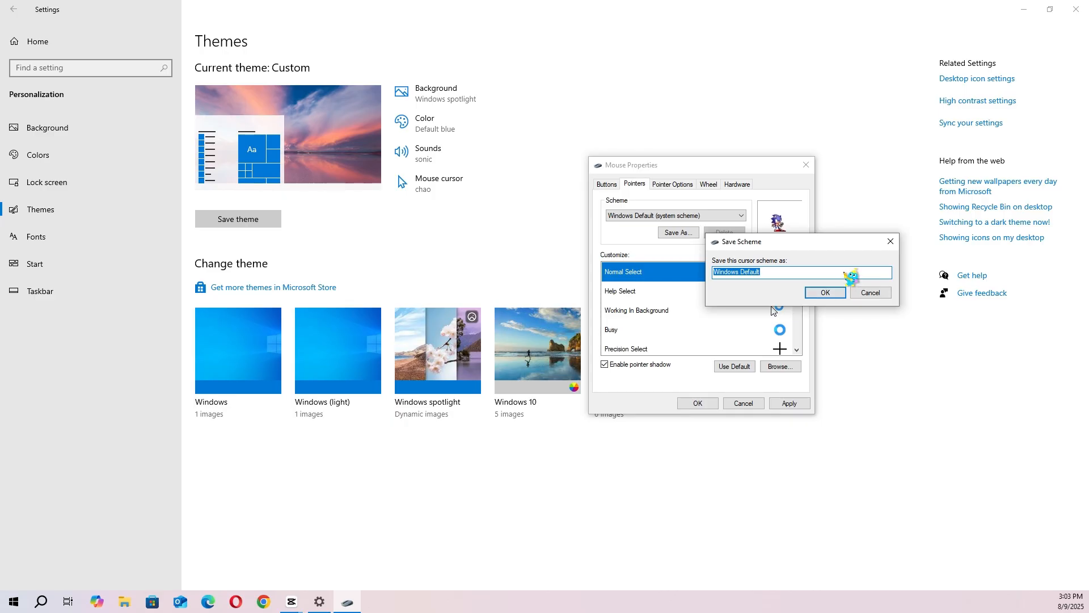
{"action": "key", "text": "BackSpace"}
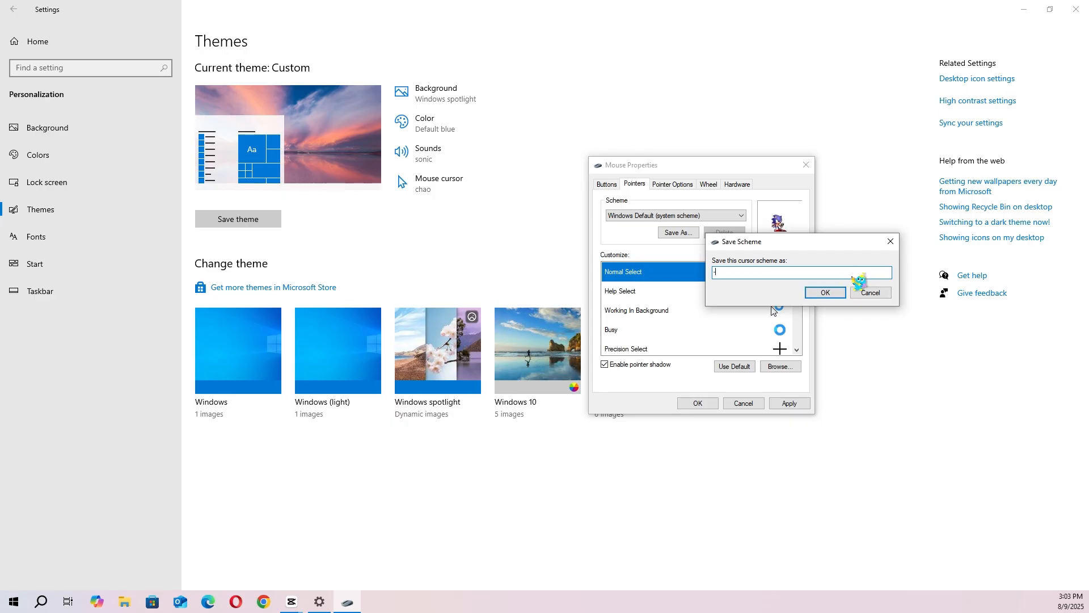
{"action": "left_click", "coordinate": [825, 293]}
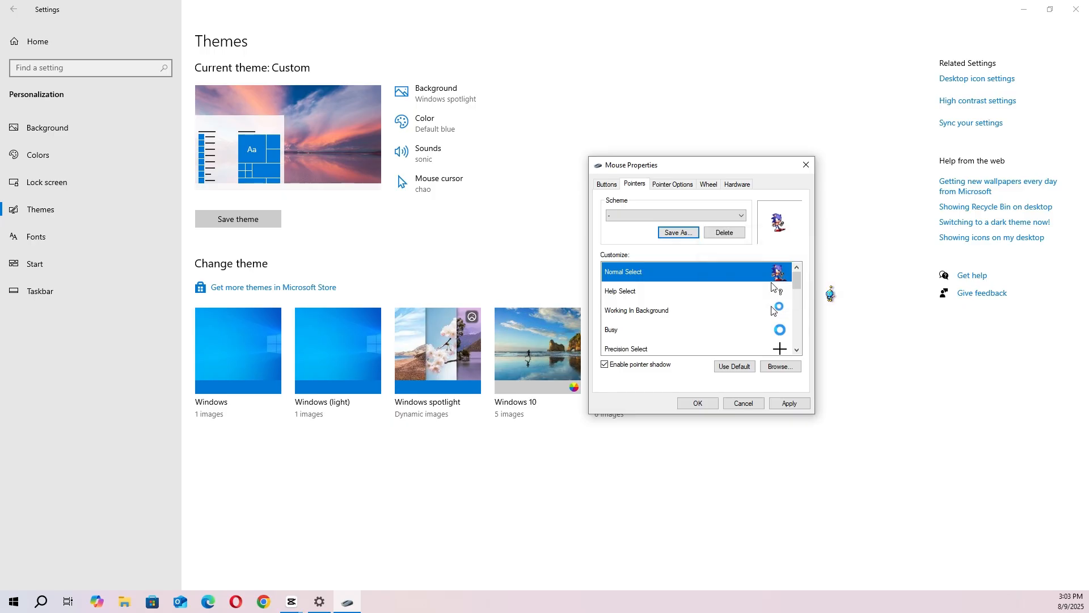
- Select the saved "-" cursor scheme in the mouse properties and apply it as the active pointer scheme
{"action": "left_click", "coordinate": [645, 213]}
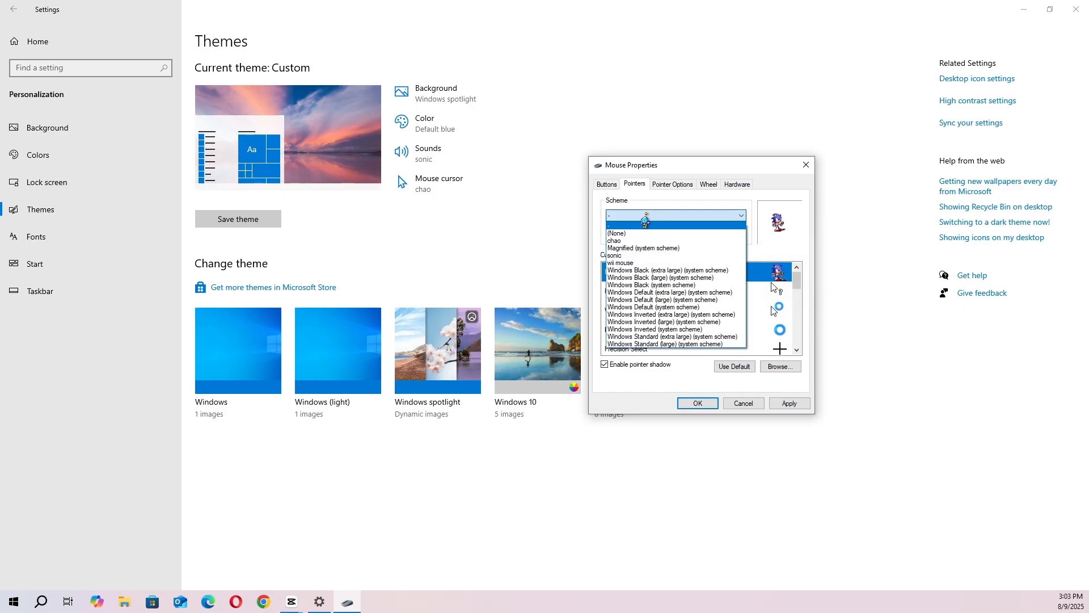
{"action": "left_click", "coordinate": [635, 225]}
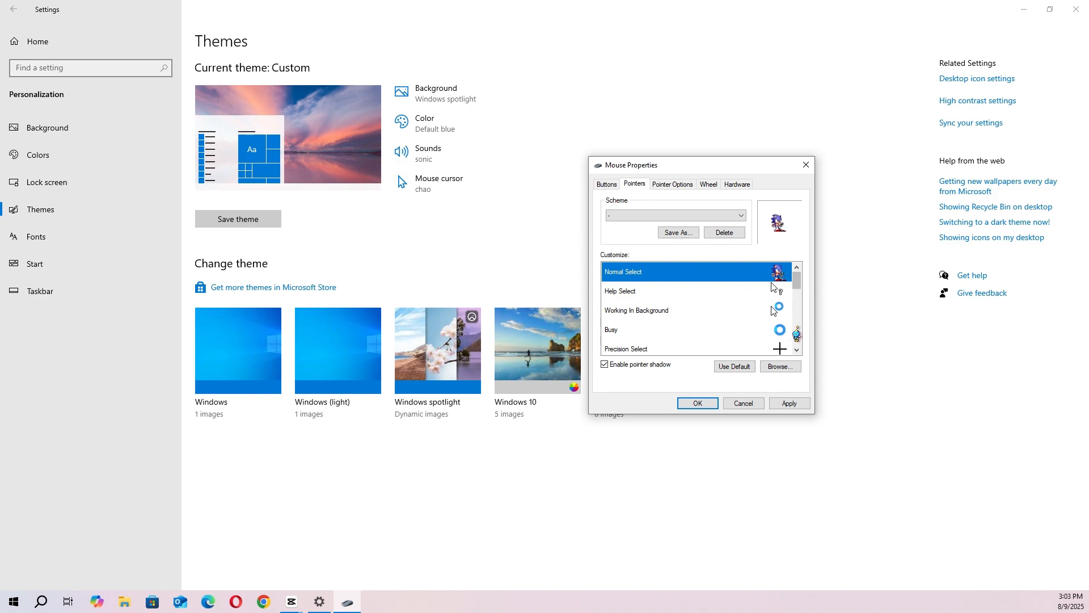
{"action": "left_click", "coordinate": [786, 403]}
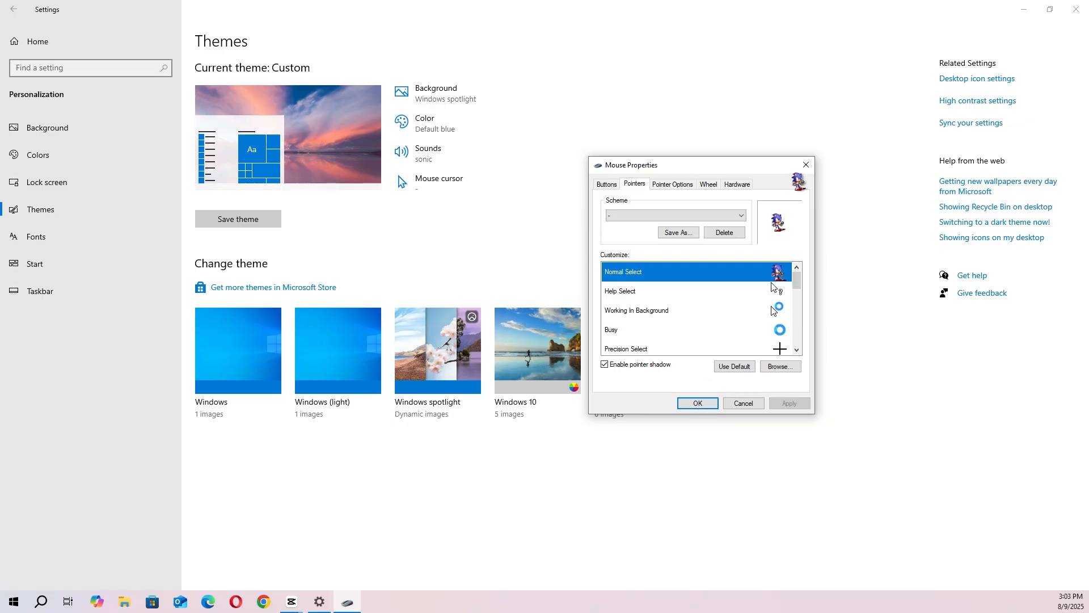
- Return to the mouse properties, accept the pointer settings, and close the Settings window
{"action": "left_click", "coordinate": [806, 165]}
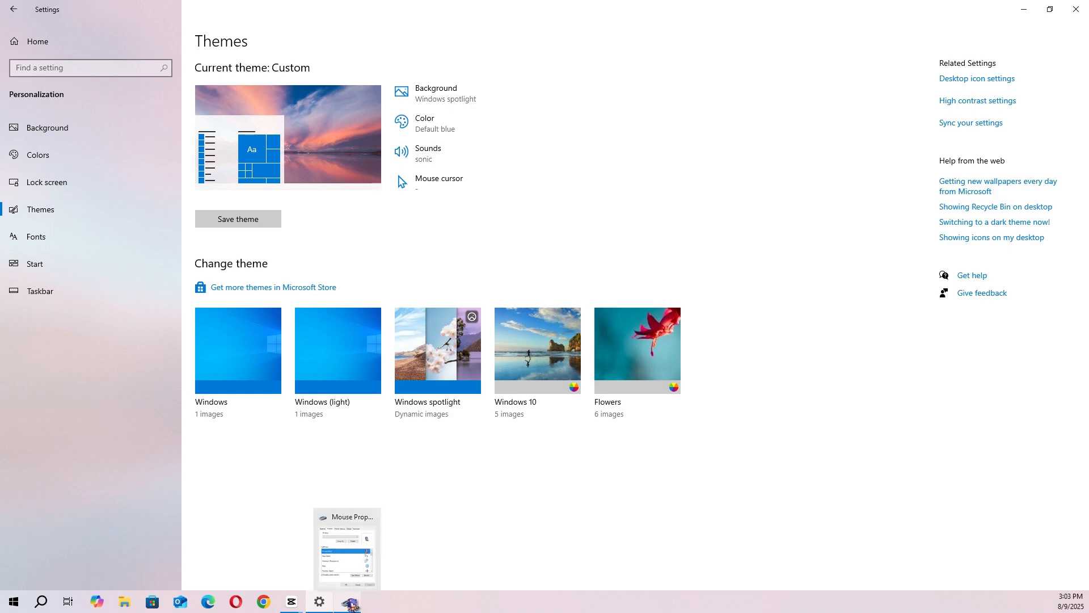
{"action": "left_click", "coordinate": [350, 603]}
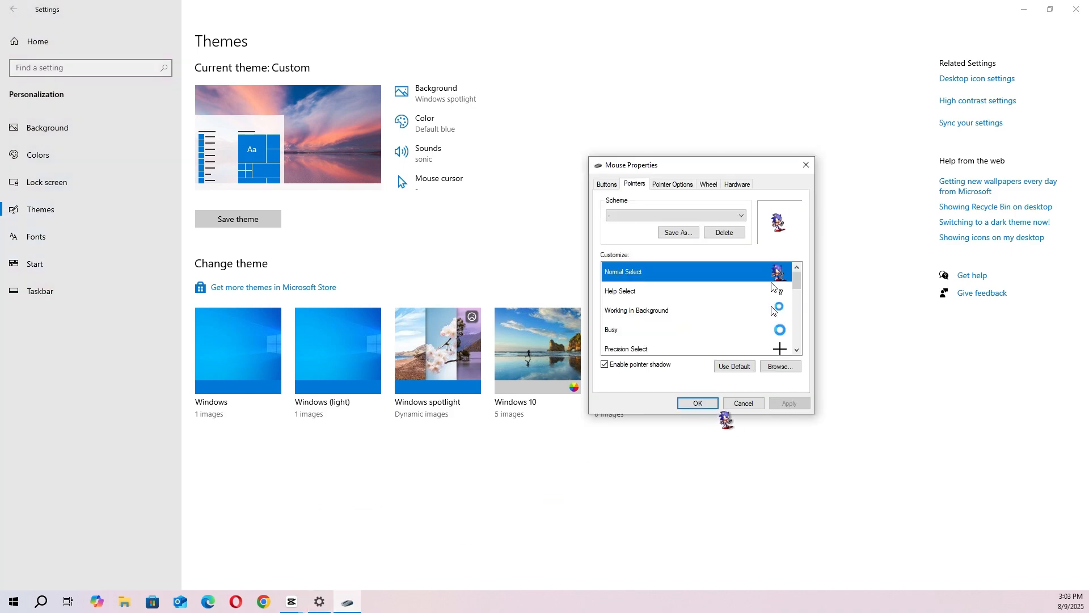
{"action": "left_click", "coordinate": [698, 401]}
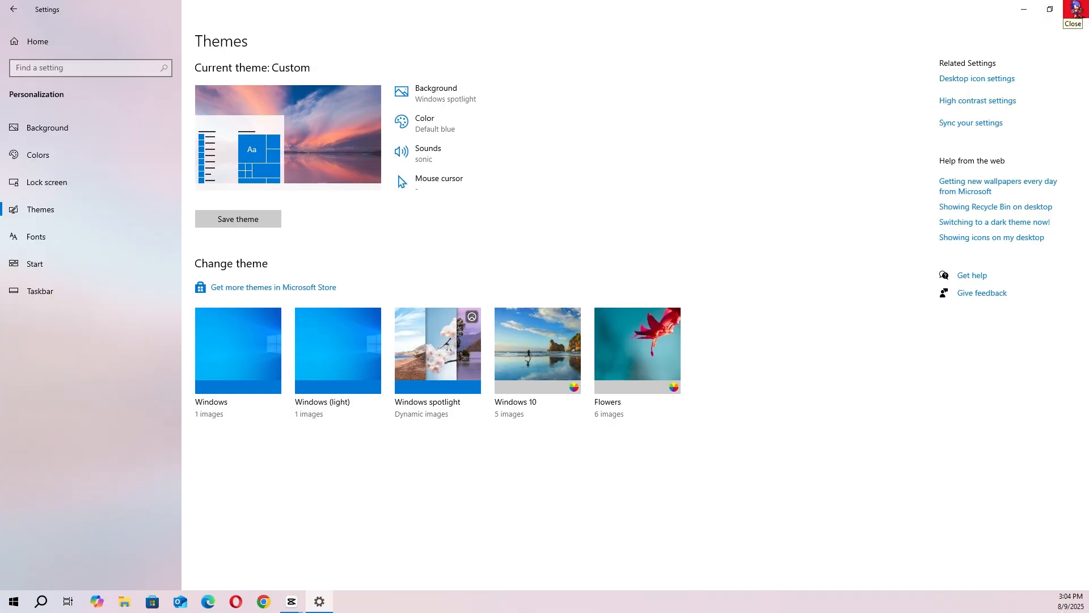
{"action": "left_click", "coordinate": [1076, 7]}
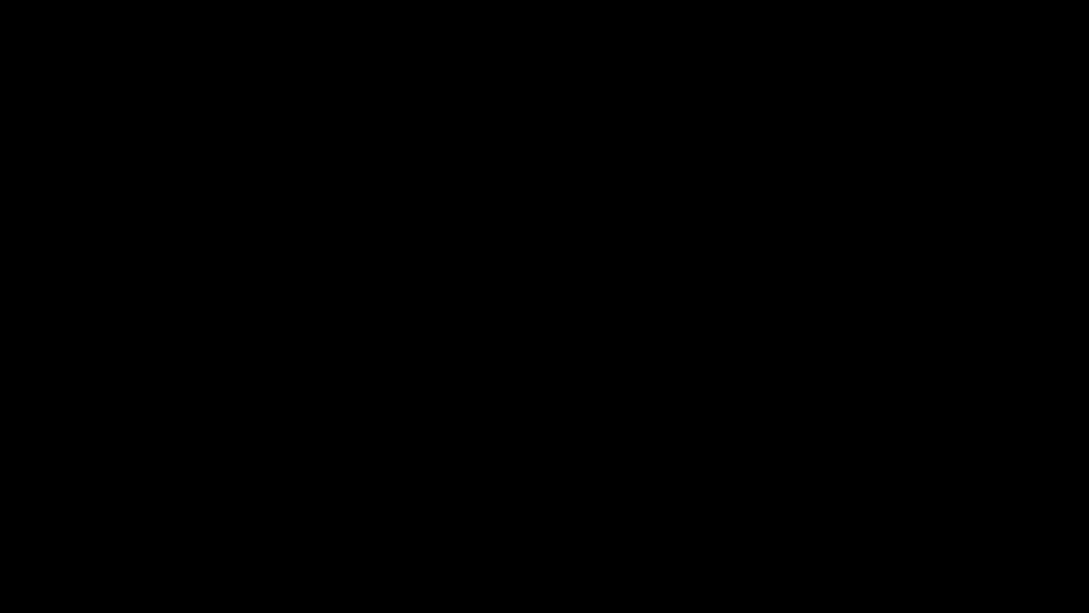